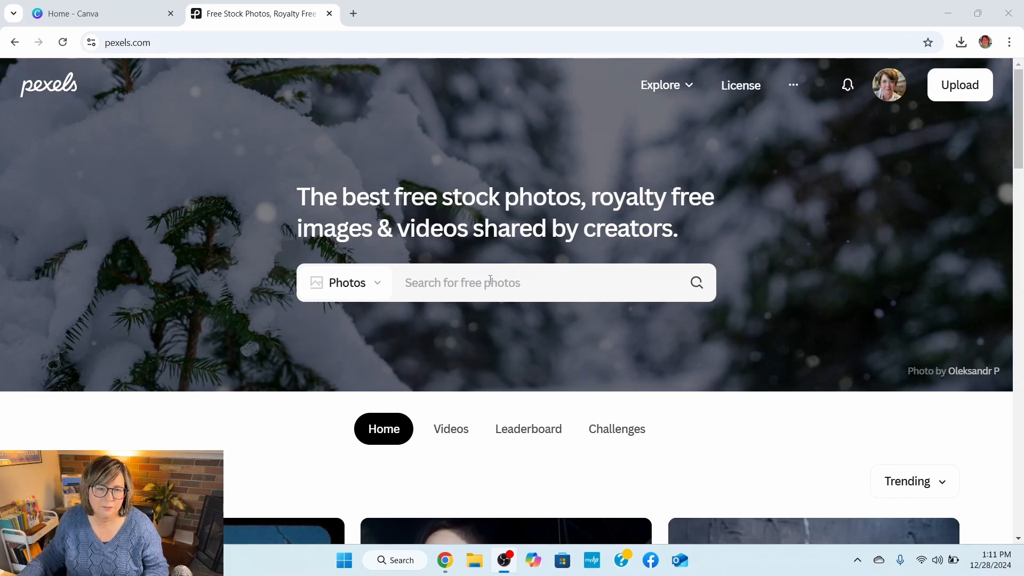
- Search the stock library's photos for "san diego"
click(616, 280)
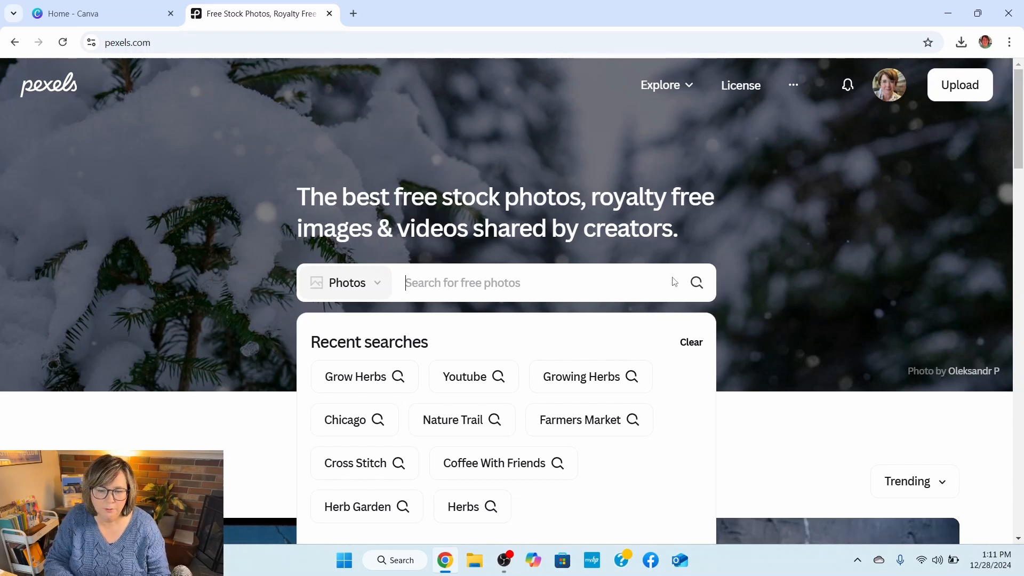
text(sand)
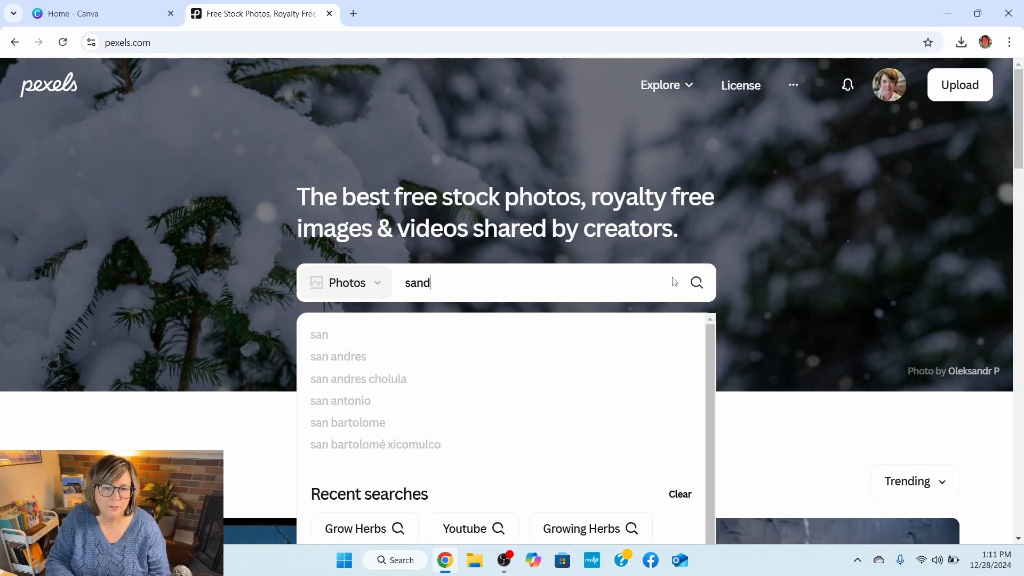
key(BackSpace)
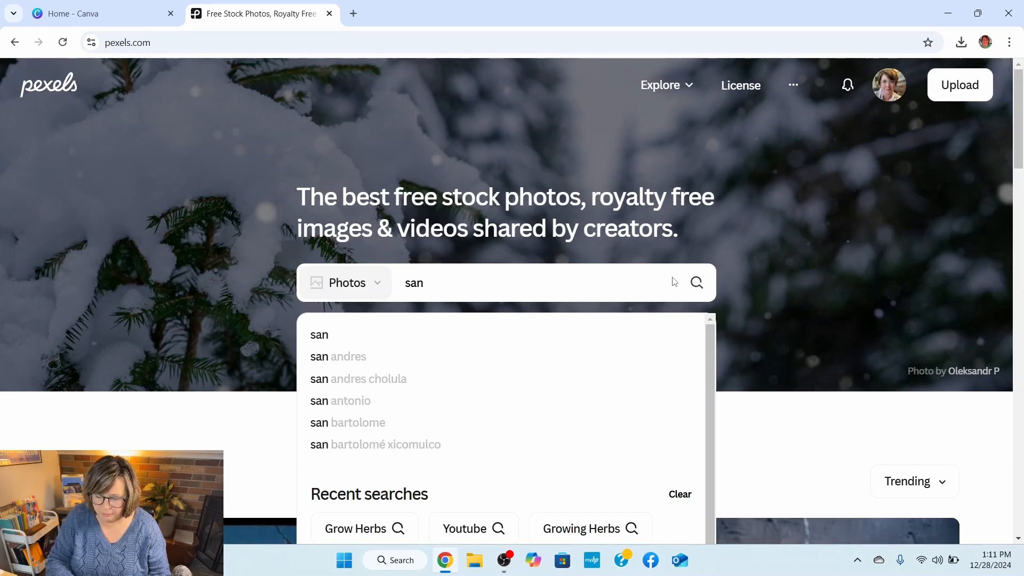
text(diego)
key(Return)
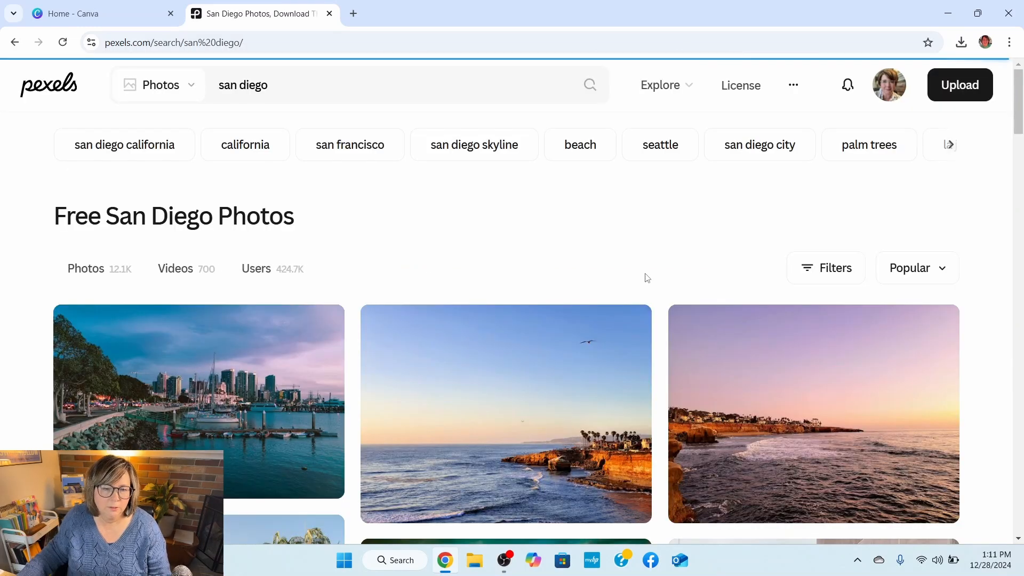
- Download the San Diego photo of the sea cliffs with a bird in the blue sky and dismiss the thank-you dialog
mouse_move(574, 391)
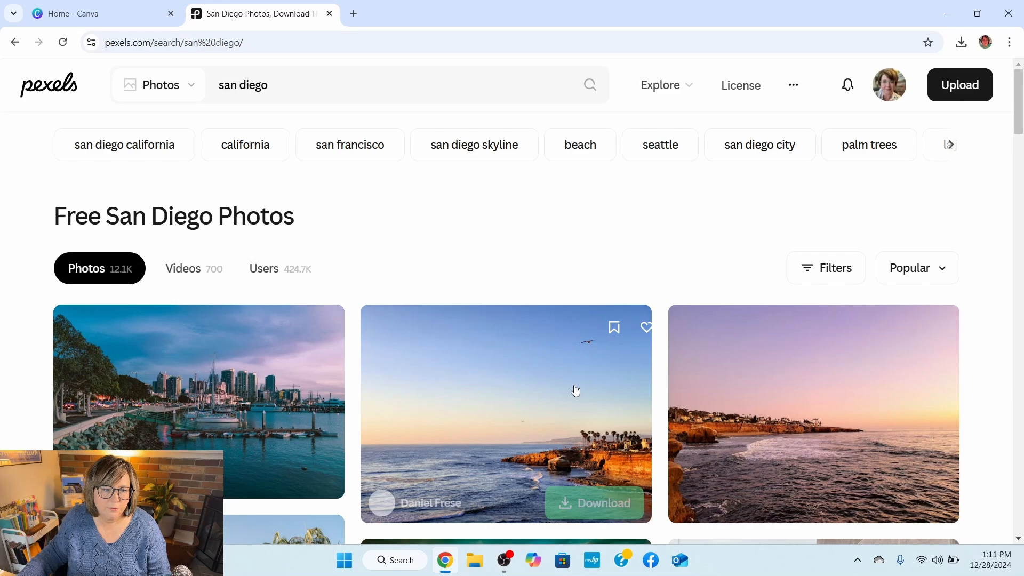
click(612, 506)
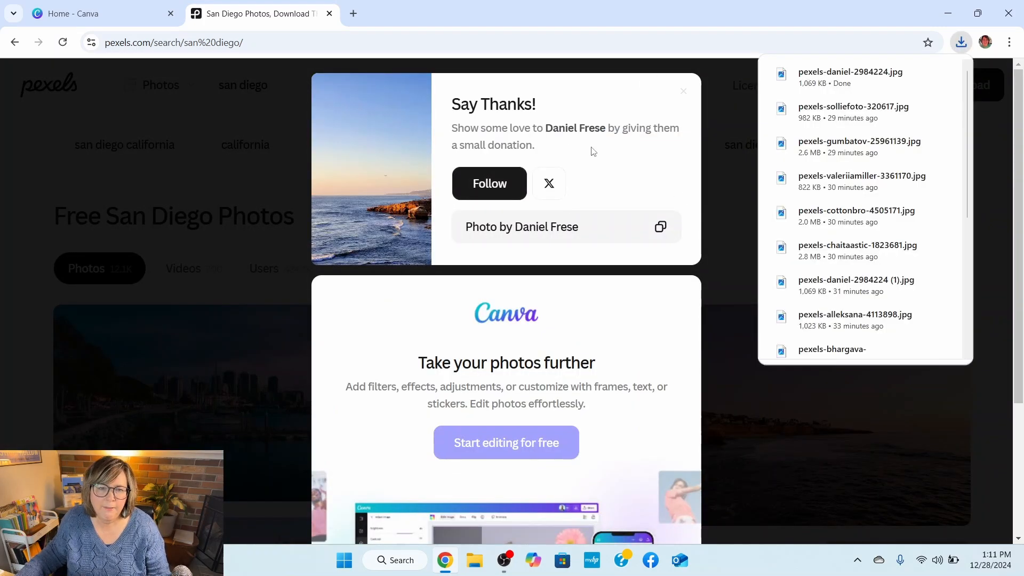
click(687, 96)
click(685, 96)
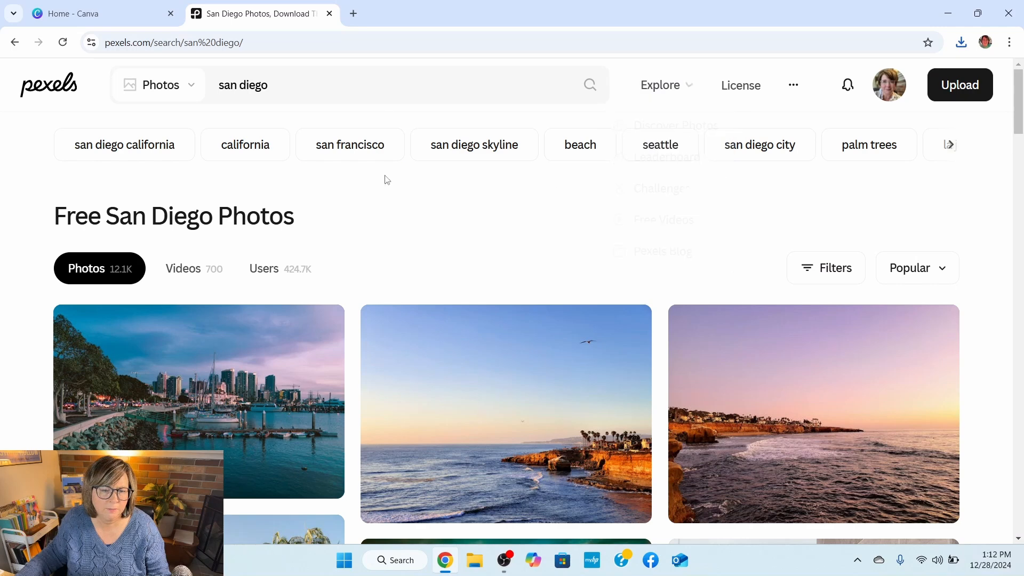
- Search the photos for "chicago" and download the street view with the red vertical CHICAGO sign
click(252, 85)
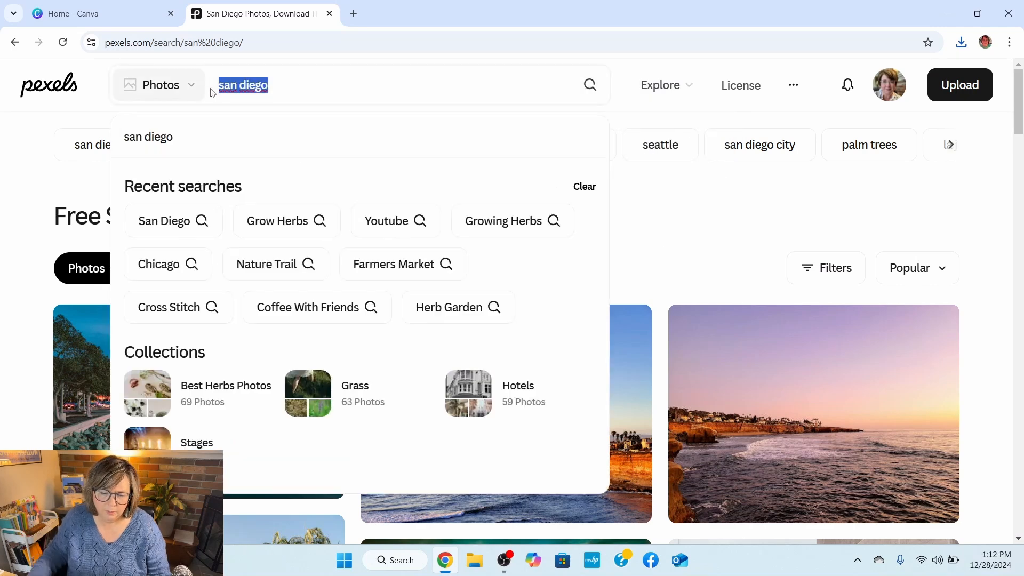
text(chicago)
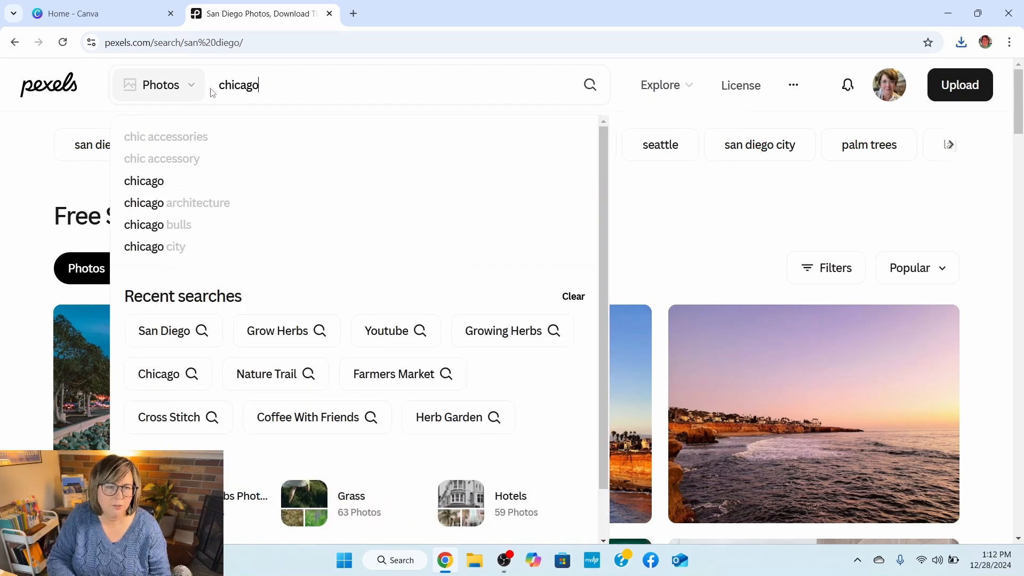
key(Return)
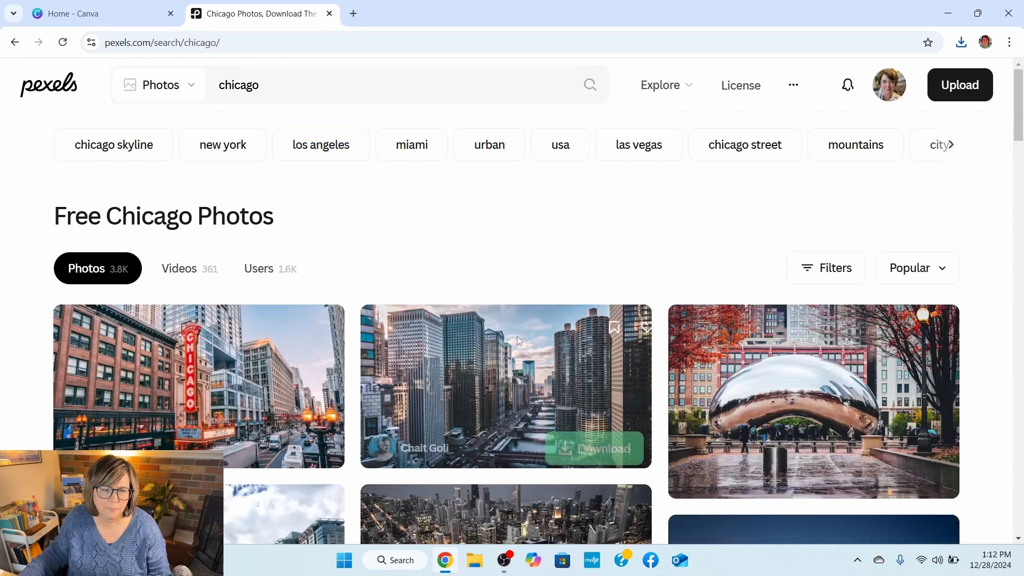
click(302, 443)
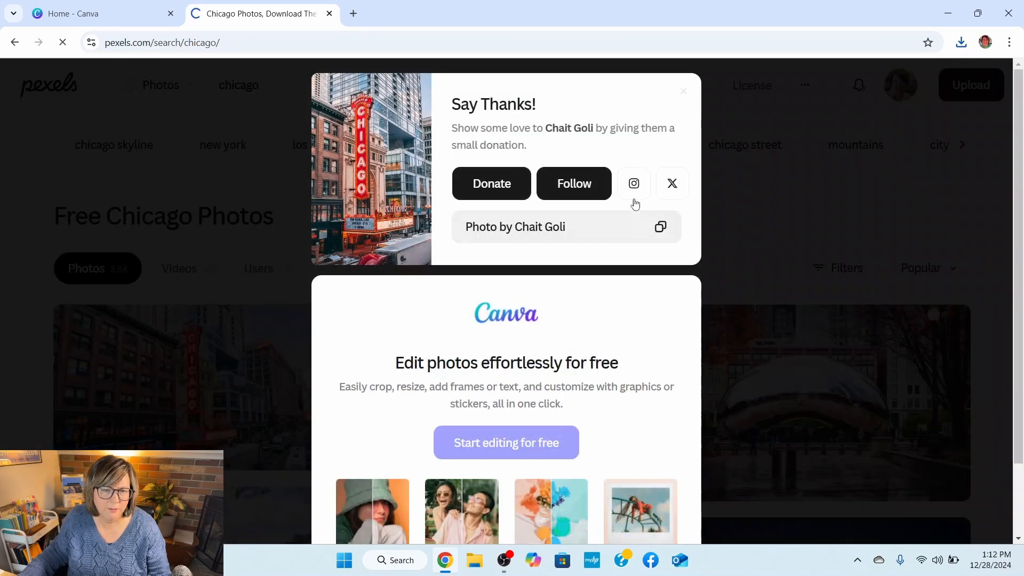
click(685, 92)
- Replace the photo search term with "growing herbs" and run the search
click(293, 84)
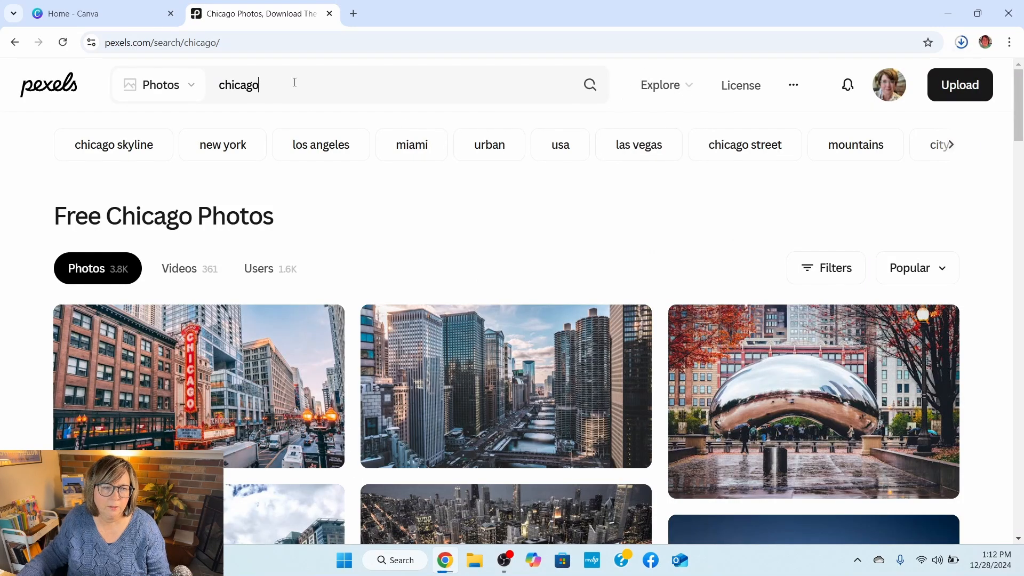
drag(293, 84, 205, 85)
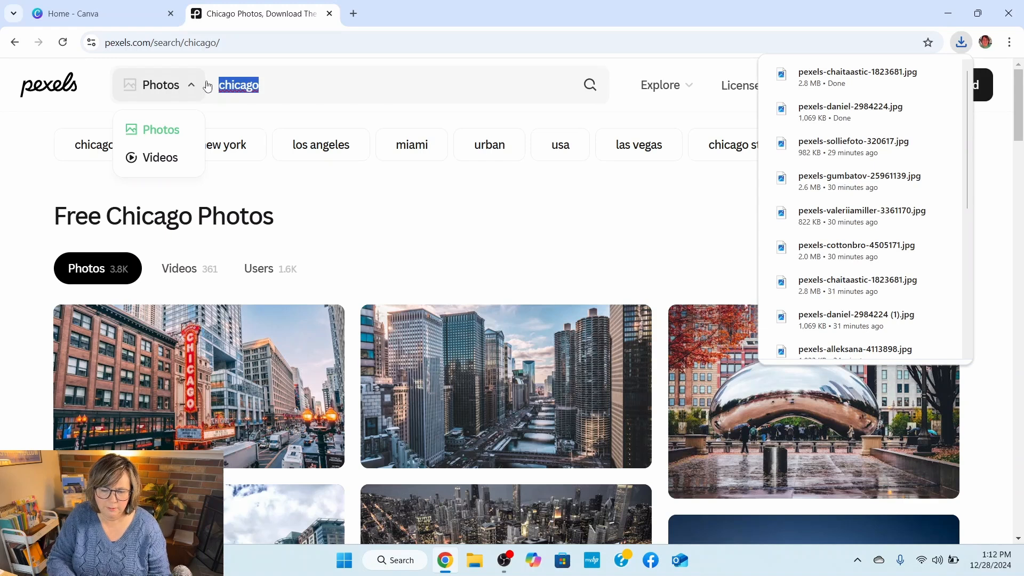
text(growing herbs)
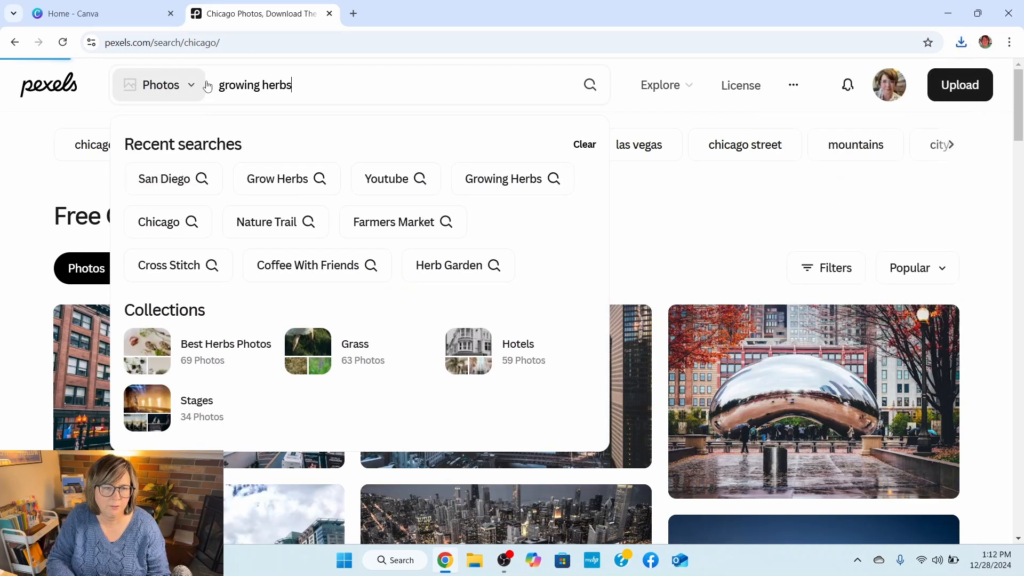
key(Return)
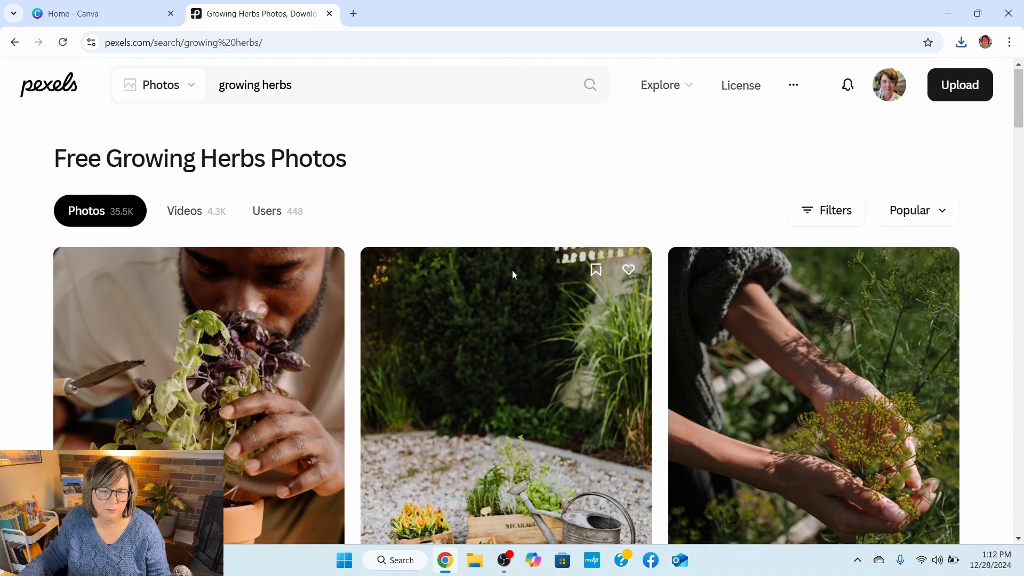
- Download the photo of leafy seedling trays with a gloved hand and dismiss the thank-you dialog
scroll(512, 270, down, 3)
scroll(513, 274, down, 6)
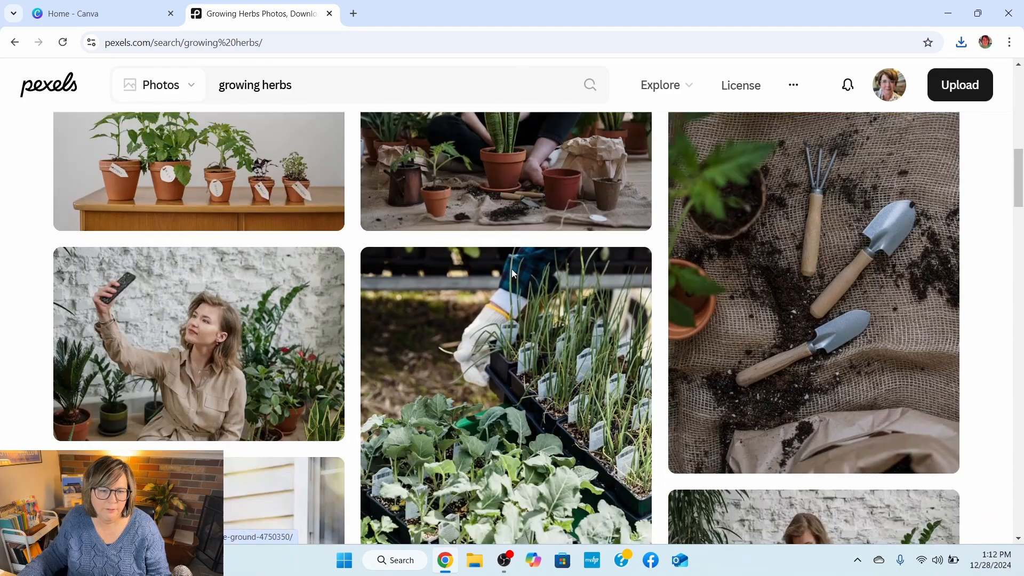
scroll(511, 269, down, 3)
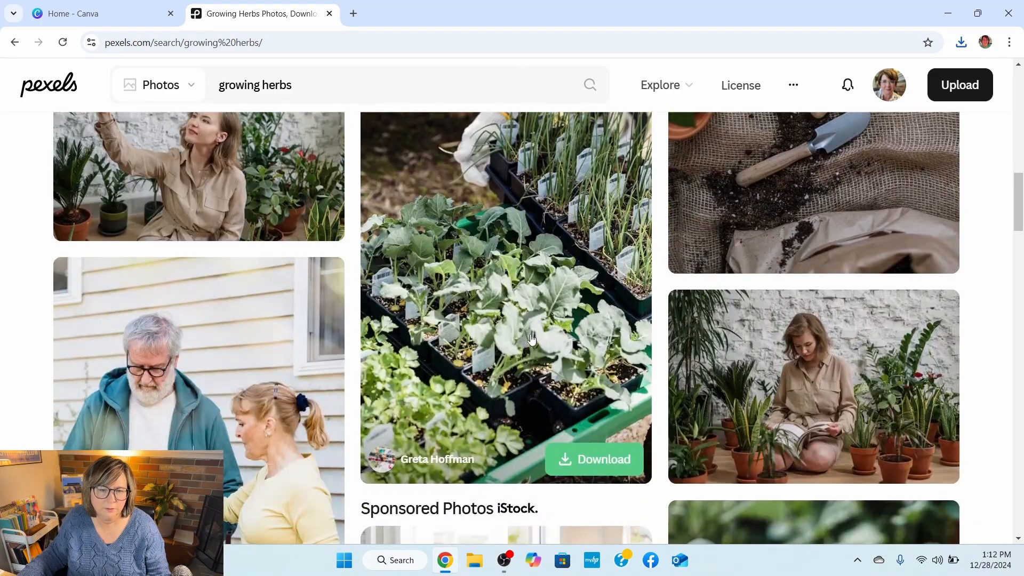
click(592, 457)
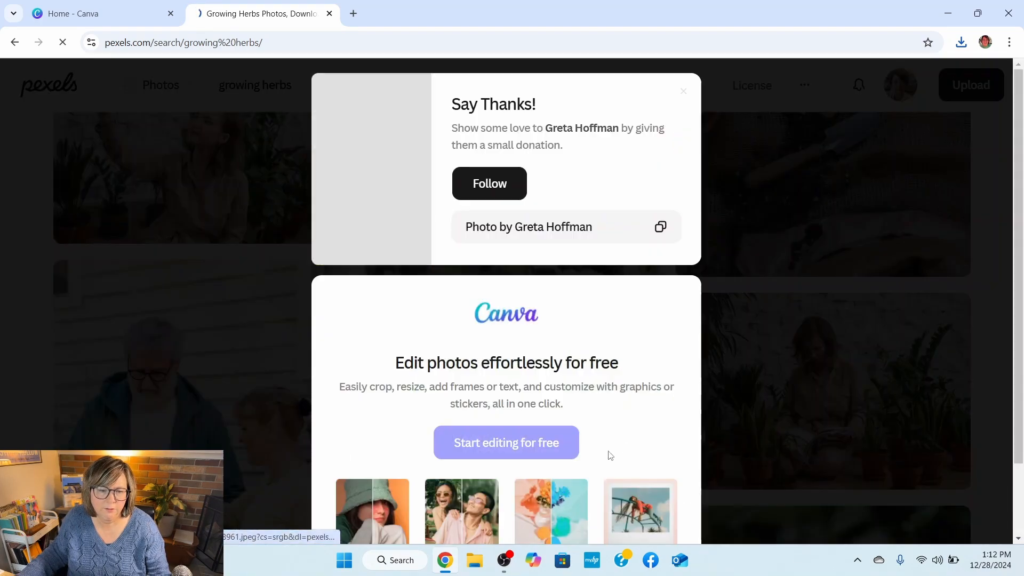
click(685, 94)
- Replace the photo search term with "friends coffee" and run the search
click(331, 81)
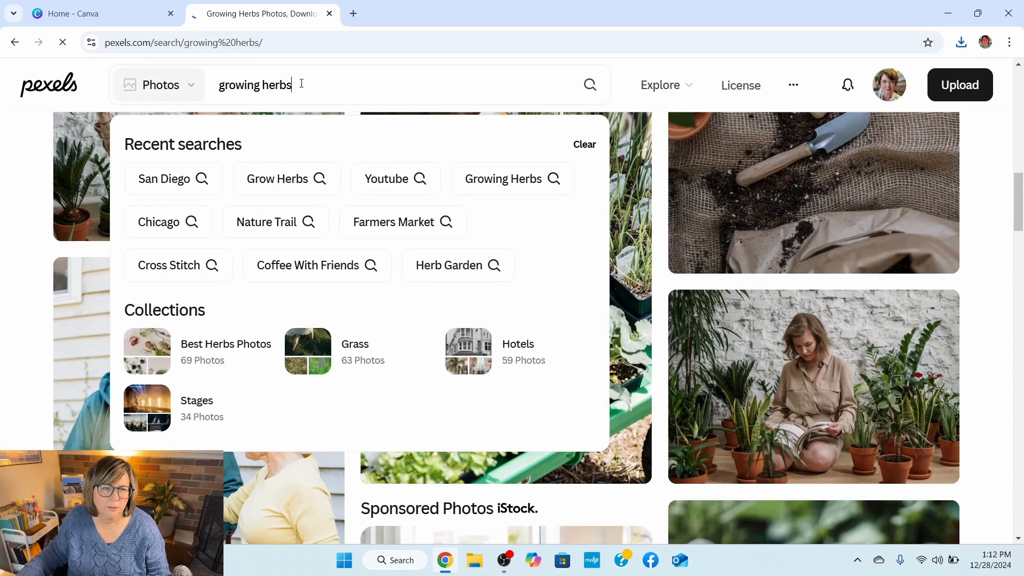
drag(302, 83, 221, 87)
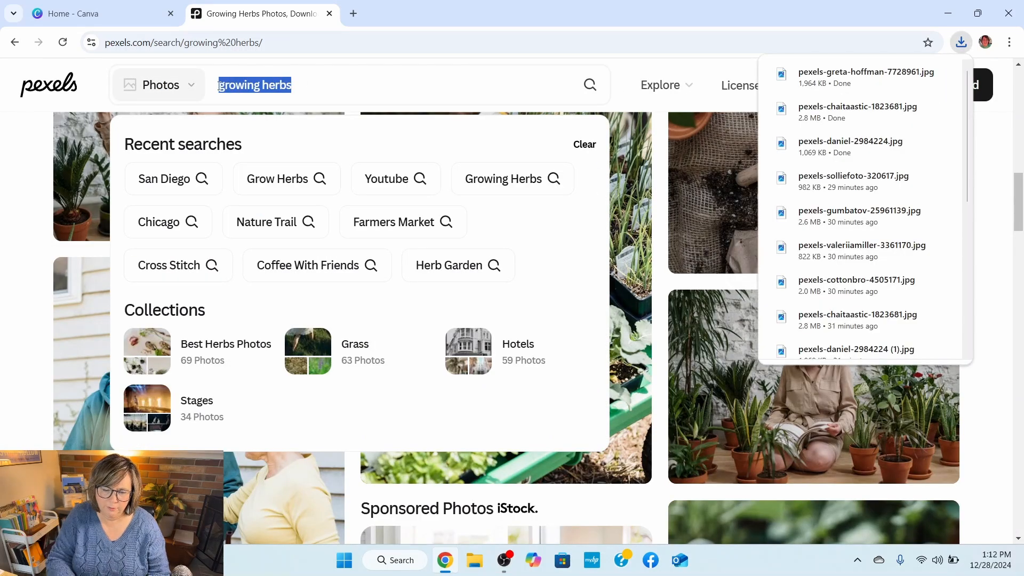
text(friends)
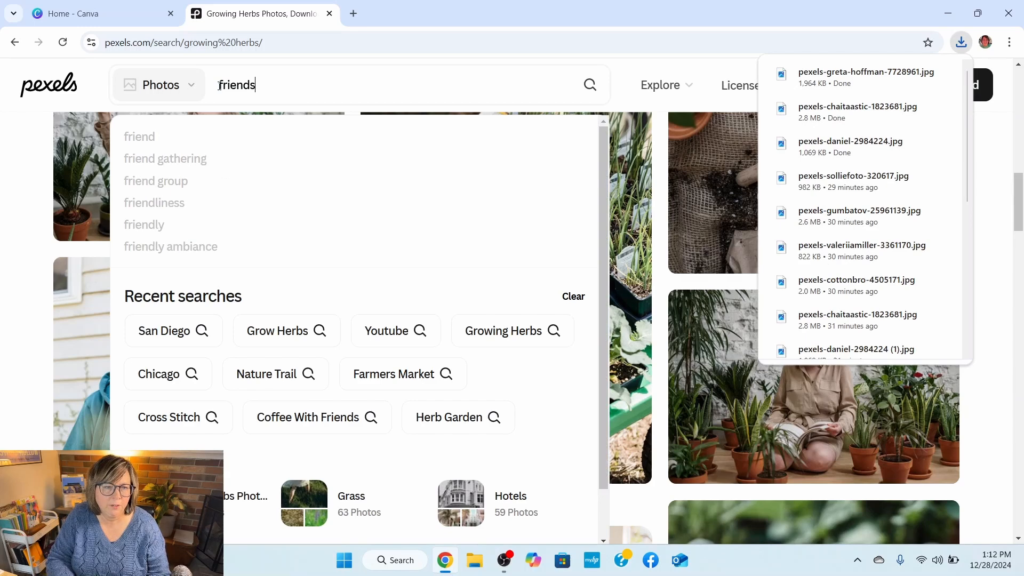
text( coff)
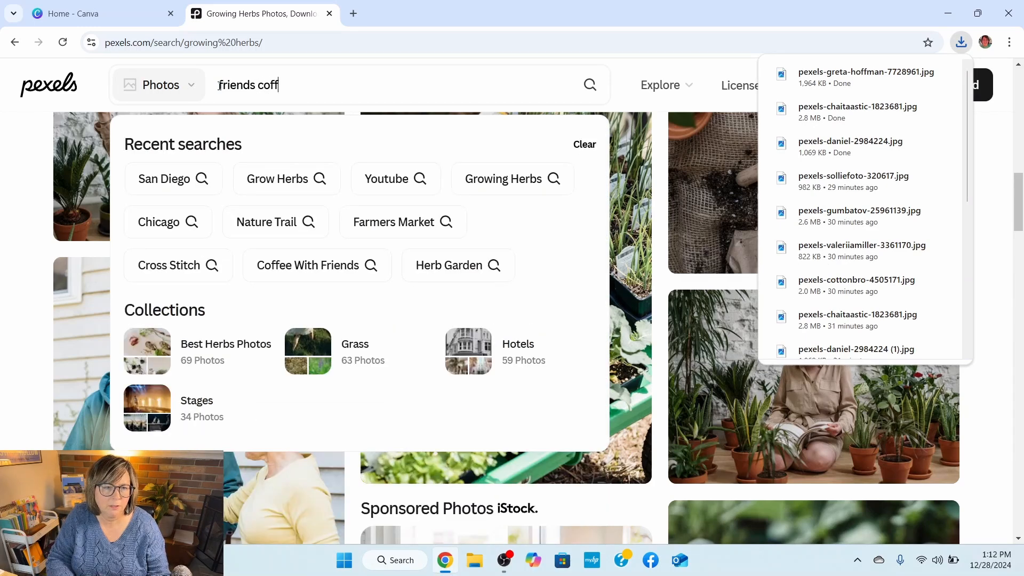
text(ee)
key(Return)
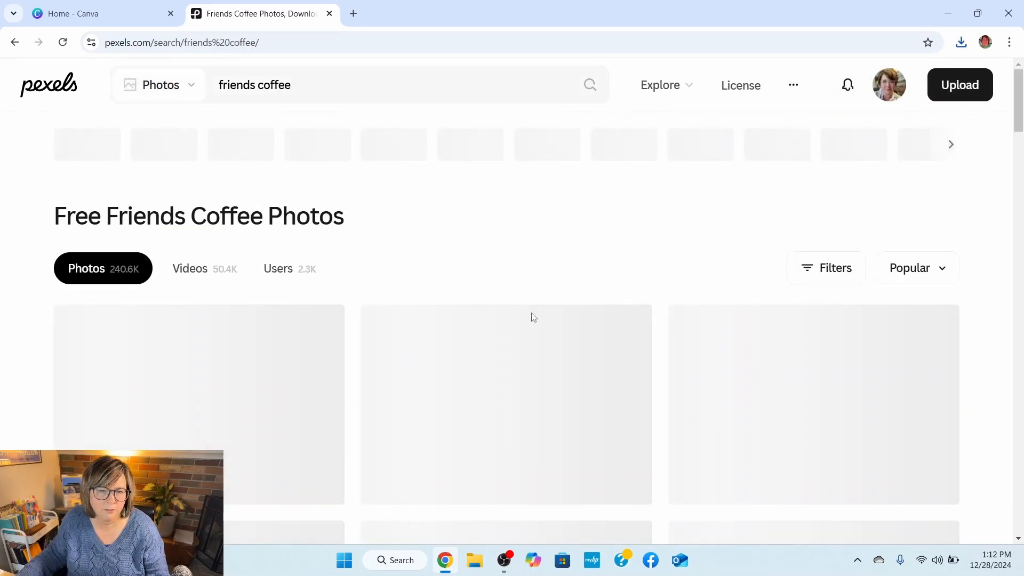
- Download the photo of four hands toasting with coffee glasses and dismiss the thank-you dialog
scroll(568, 323, down, 3)
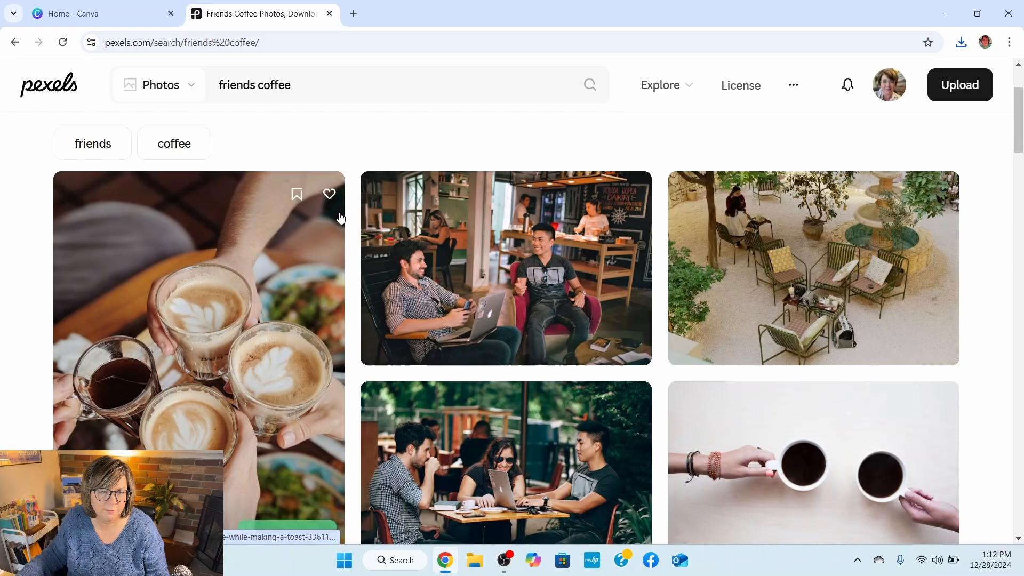
scroll(288, 406, down, 1)
click(308, 470)
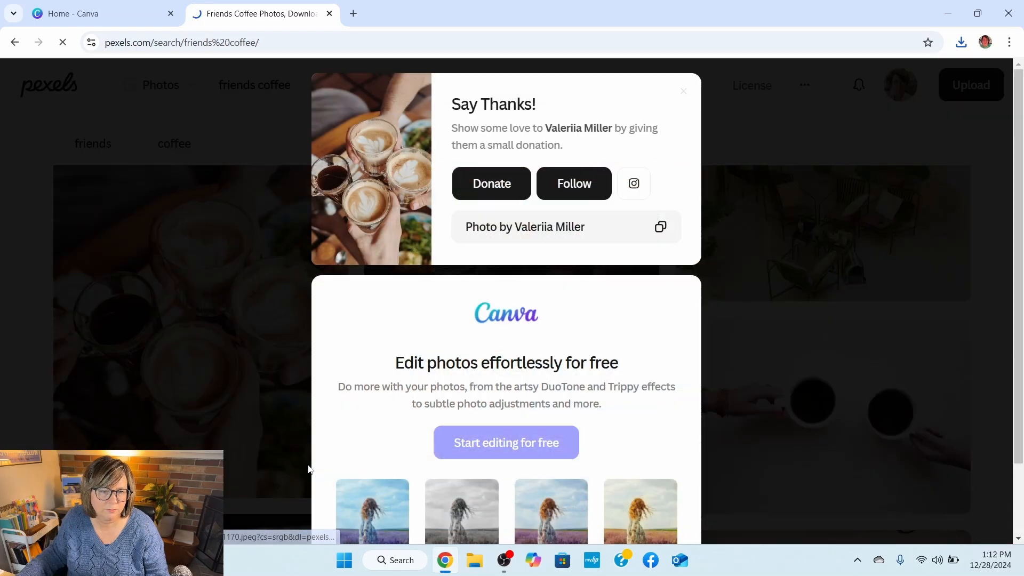
click(683, 94)
- Replace the photo search term with "cross stitch" and run the search
triple_click(280, 84)
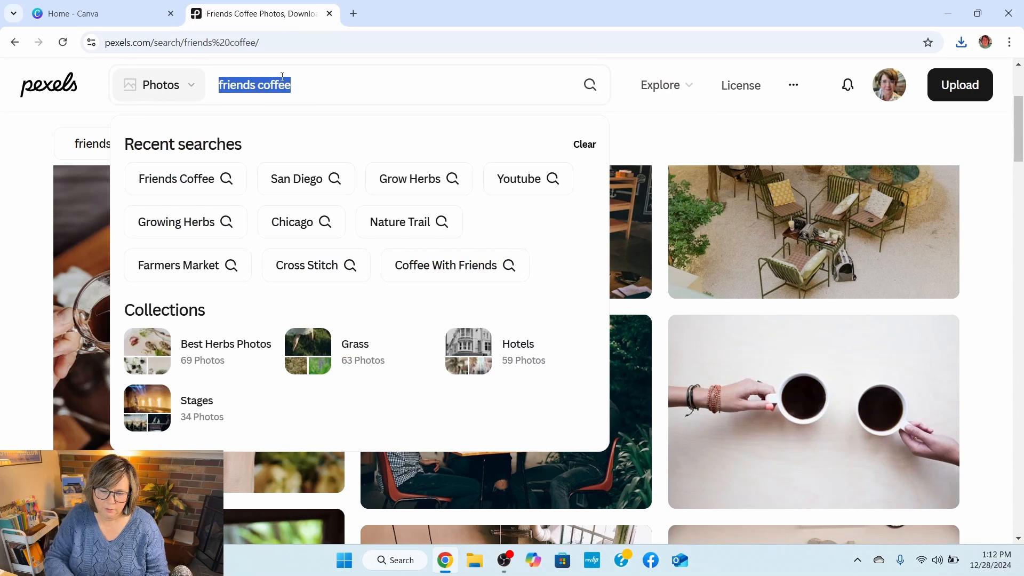
text(cross)
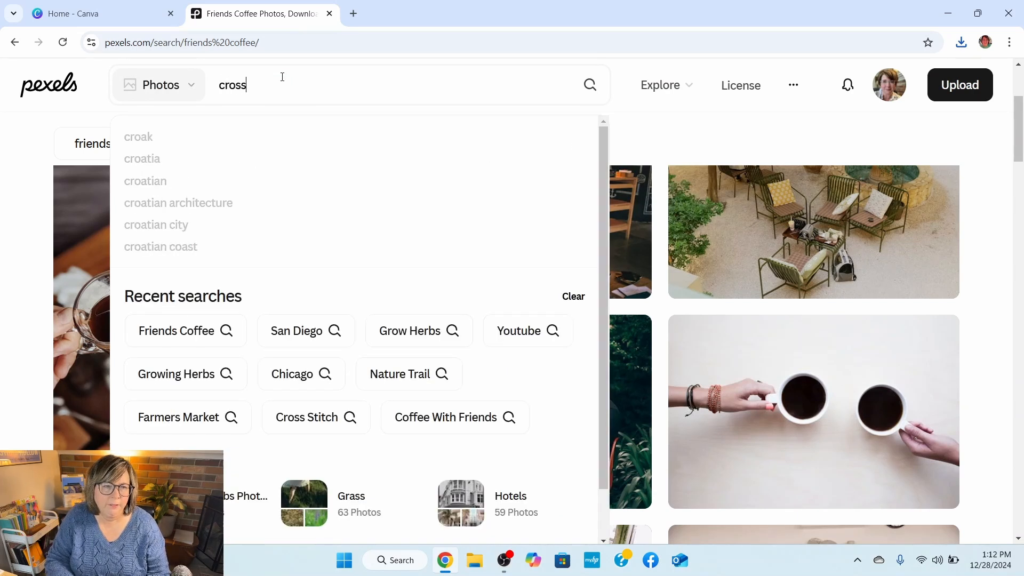
text( stitch)
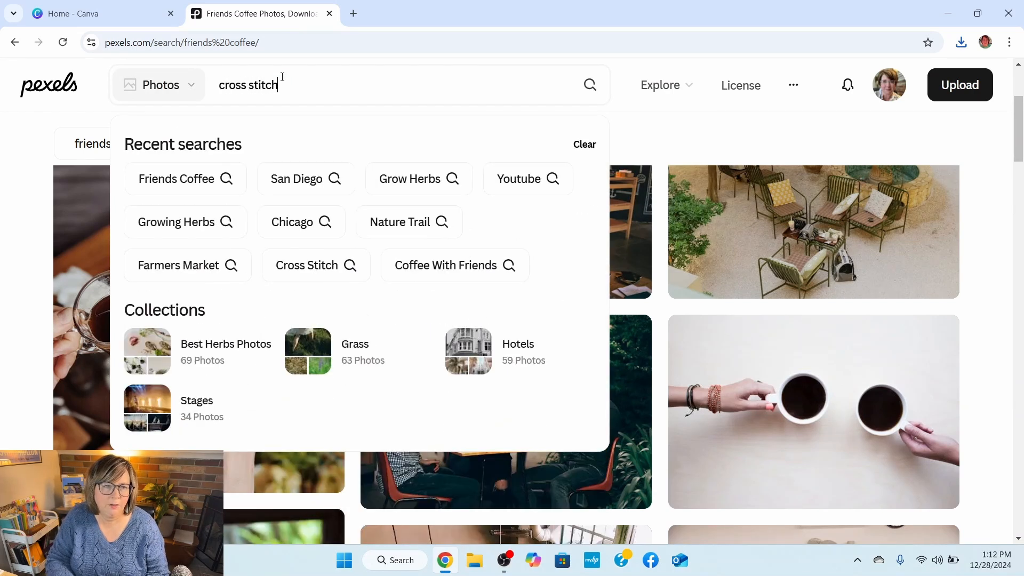
key(Return)
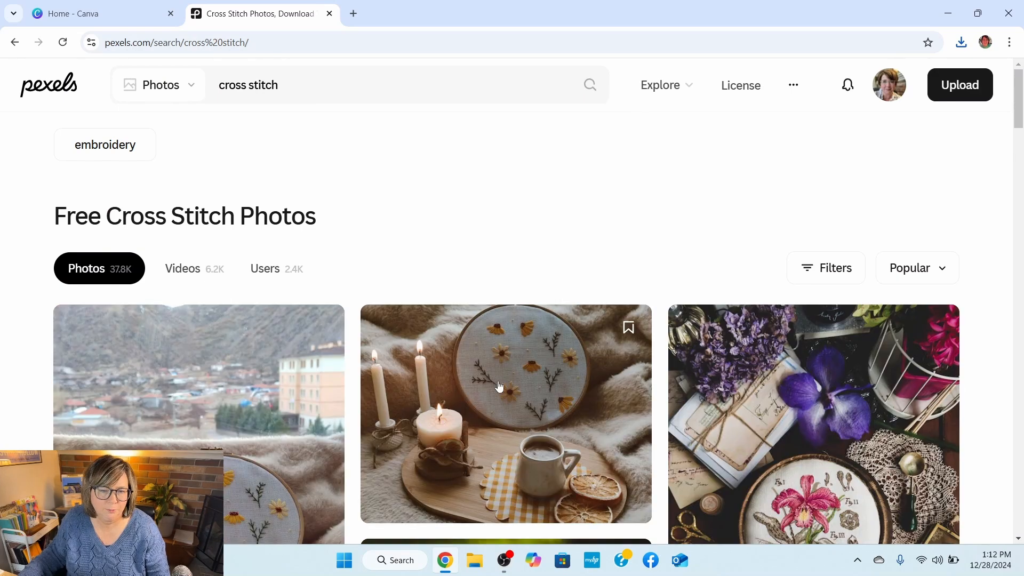
- Download the photo of a woman outdoors stitching a pink flower on a round embroidery hoop
scroll(487, 411, down, 3)
scroll(487, 413, down, 3)
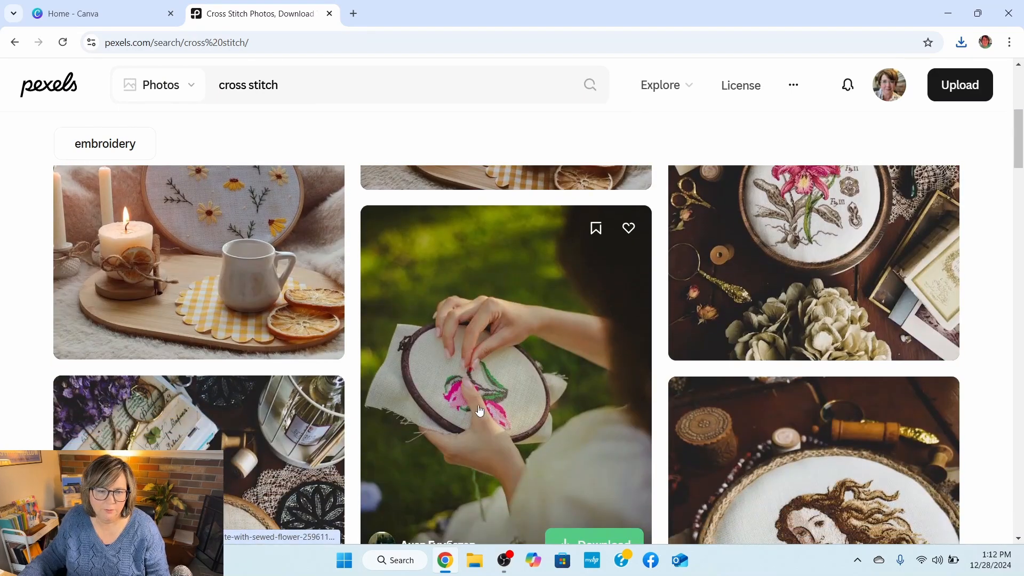
scroll(506, 421, down, 1)
click(619, 479)
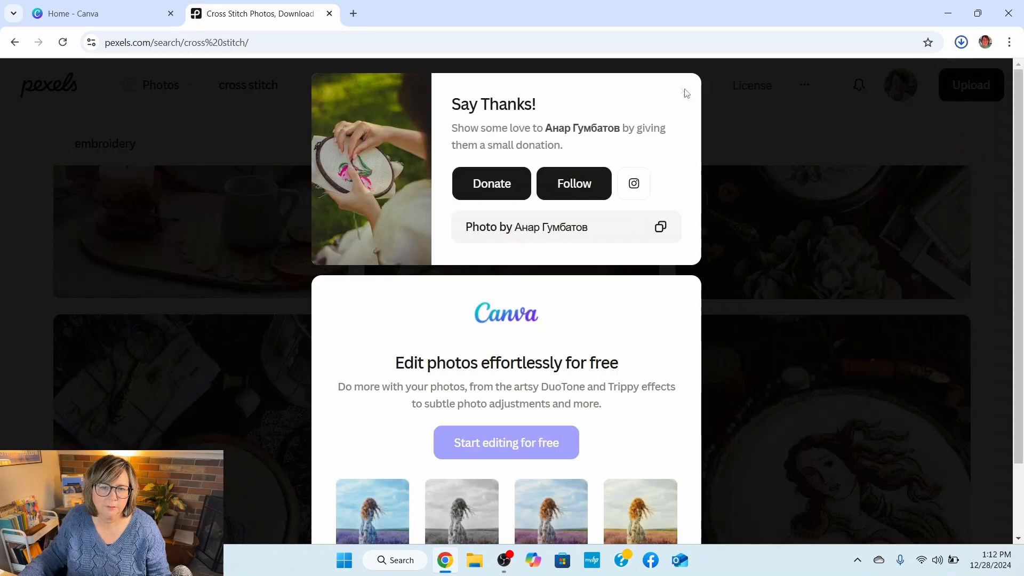
- Replace the photo search term with "meditation" and run the search
click(267, 91)
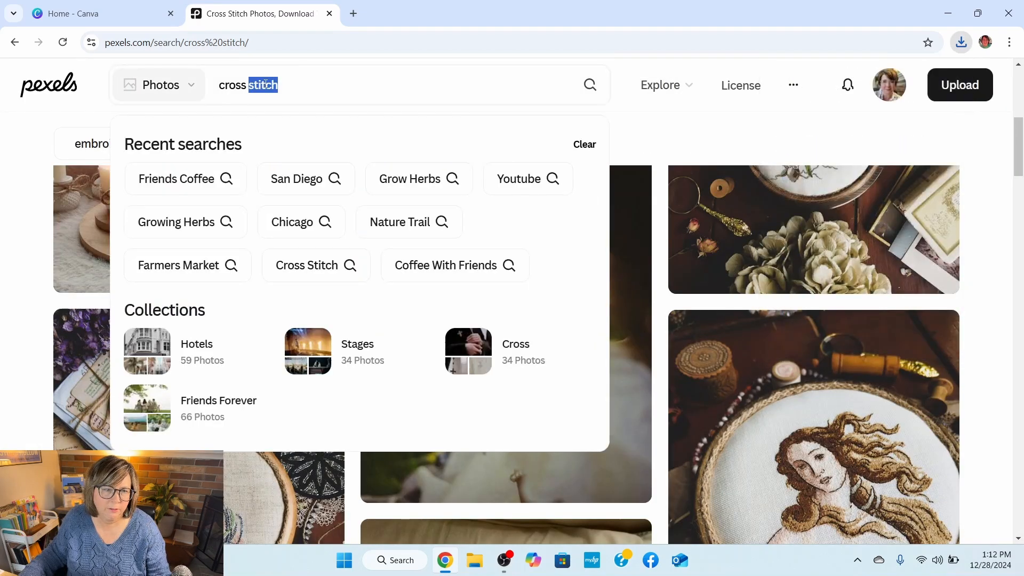
triple_click(265, 88)
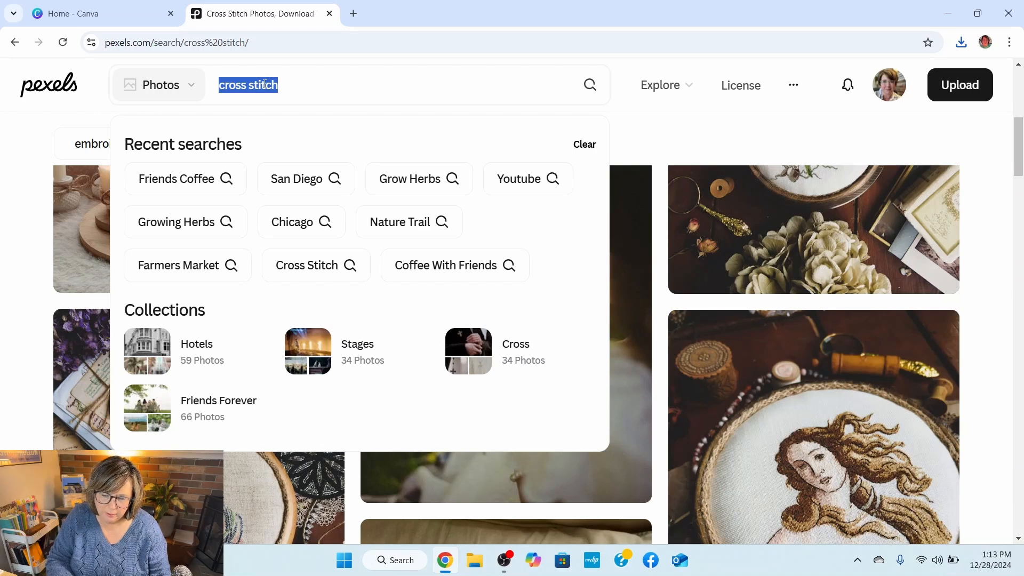
text(meditation)
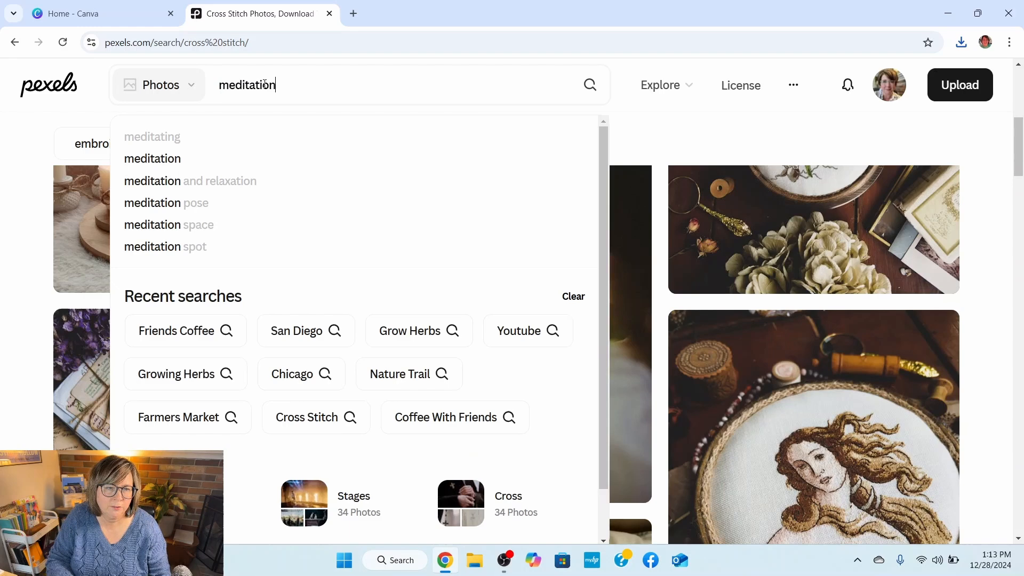
key(Return)
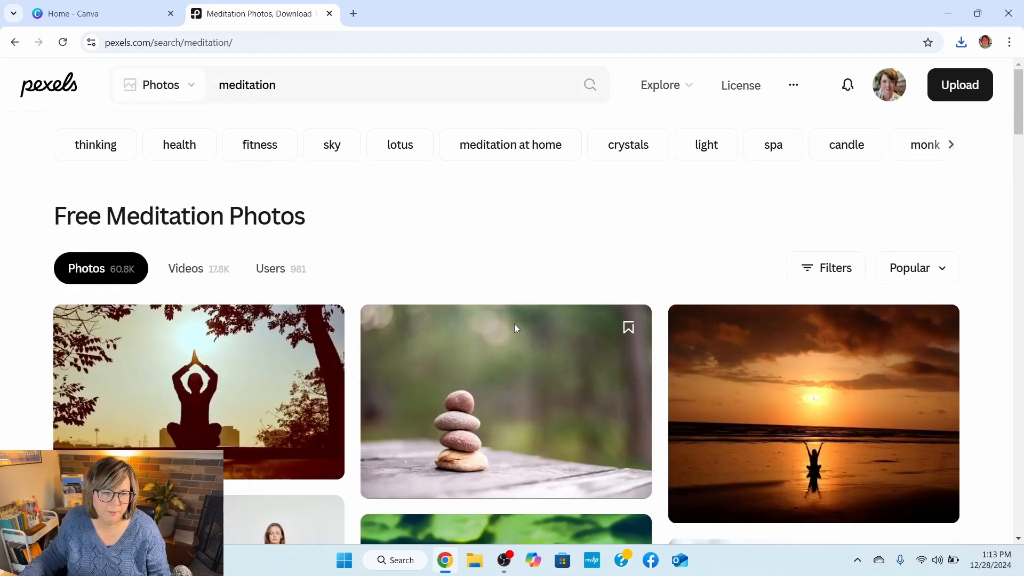
- Download the meditation photo of a person sitting on a rock ledge facing blue mountains and dismiss the thank-you dialog
scroll(537, 388, down, 1)
scroll(539, 384, down, 2)
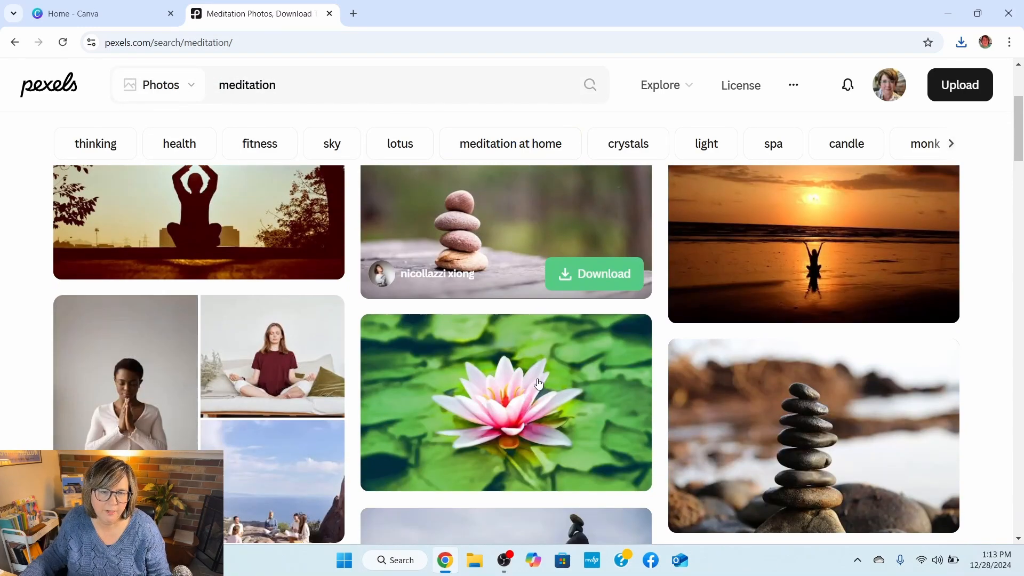
scroll(538, 381, down, 4)
scroll(538, 381, down, 5)
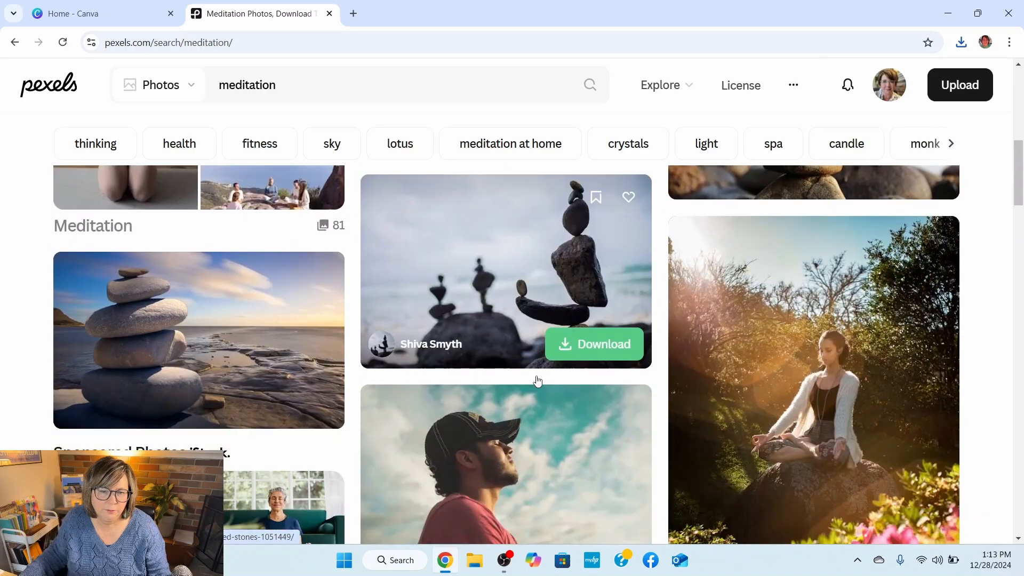
scroll(537, 381, down, 8)
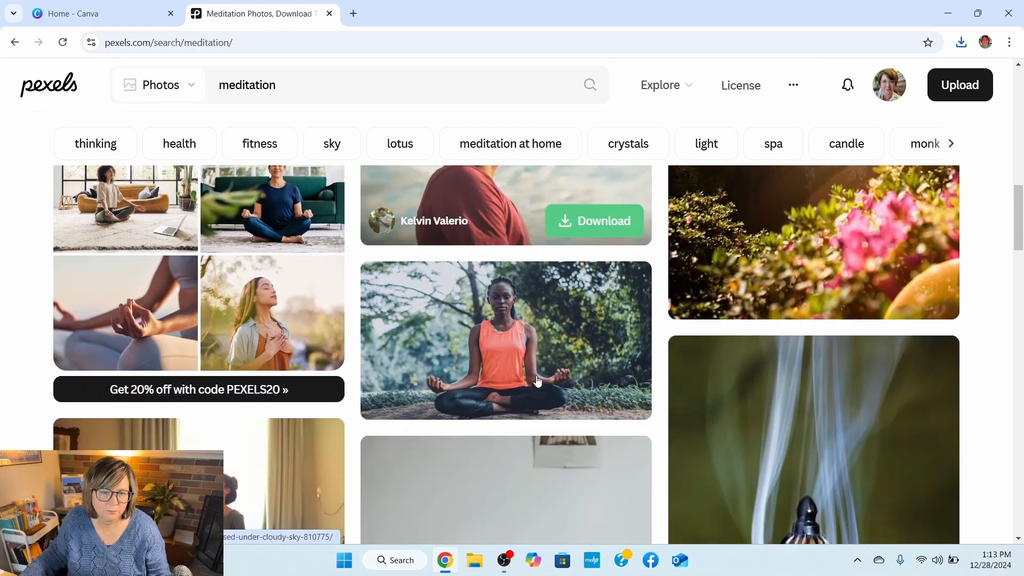
scroll(537, 381, down, 6)
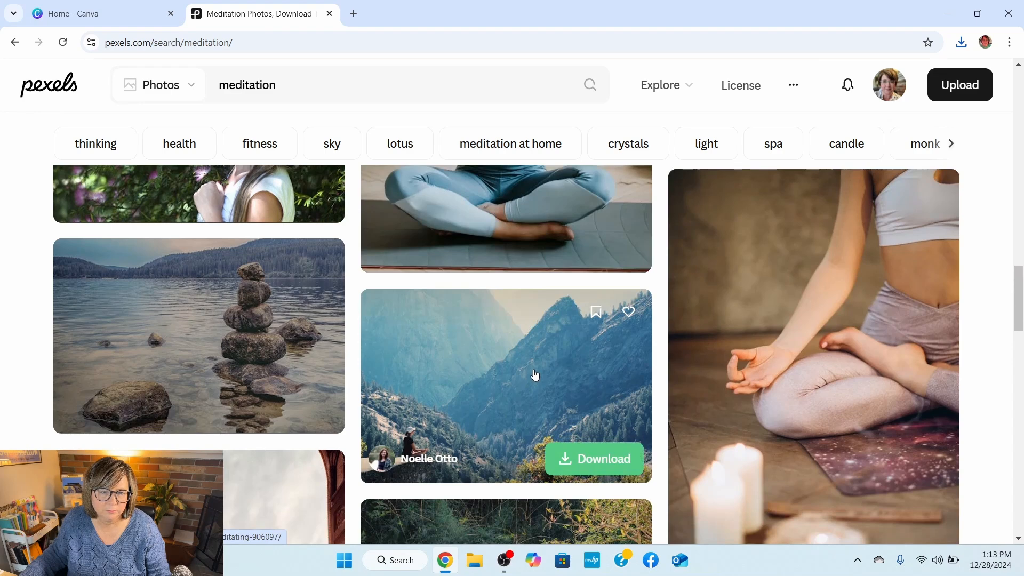
click(595, 458)
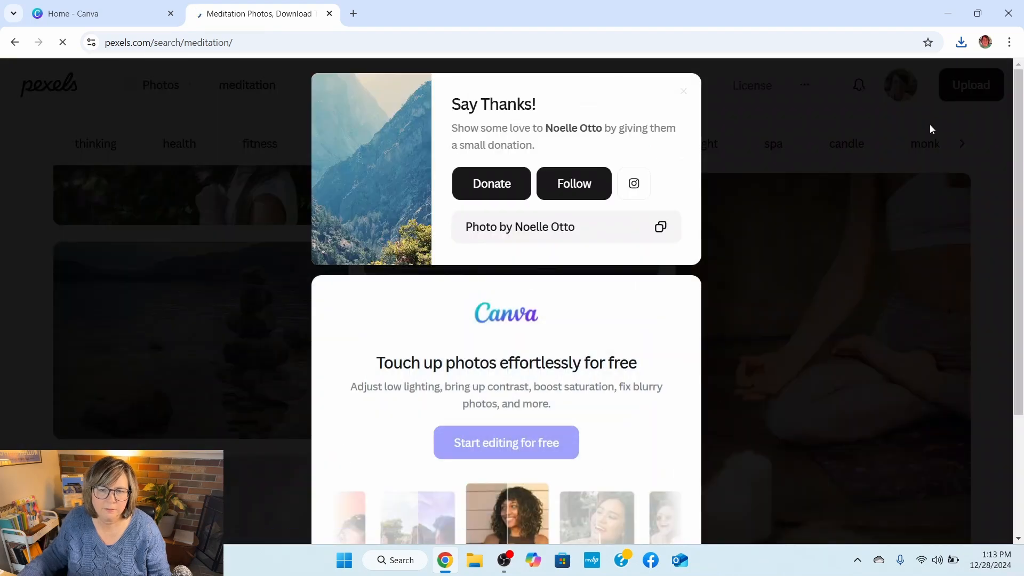
click(683, 95)
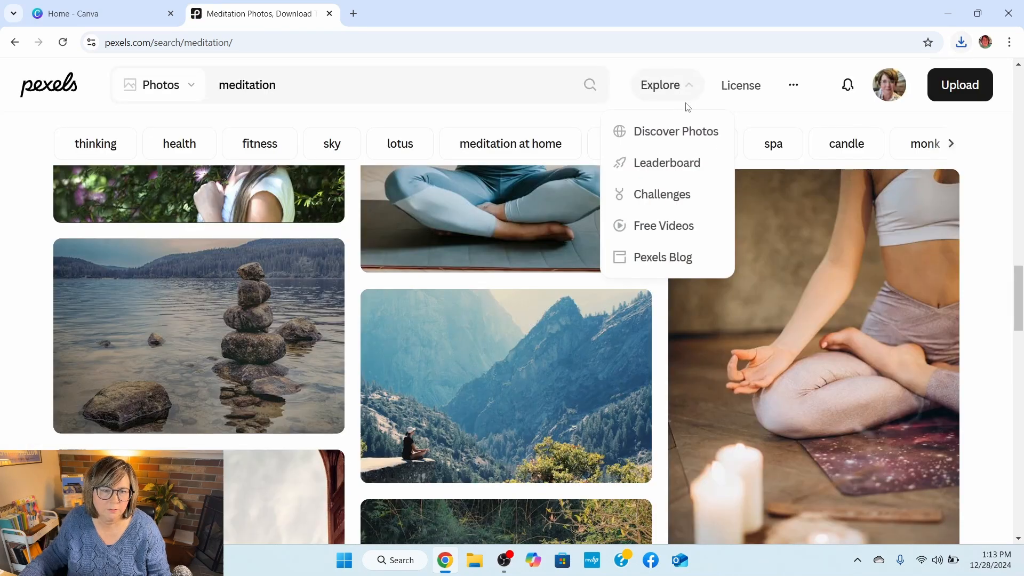
- Replace the photo search term with "reading" and run the search
click(256, 85)
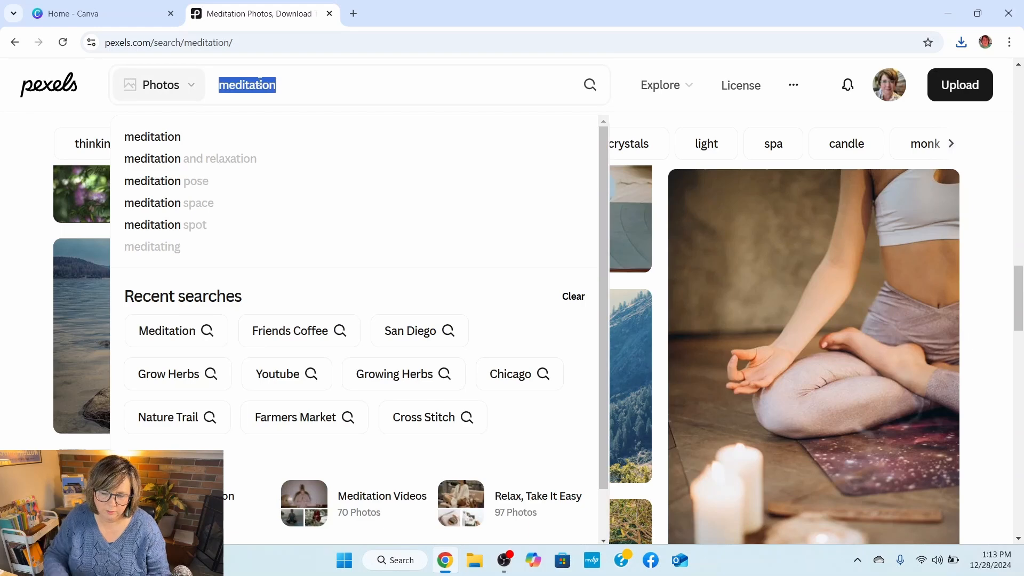
text(reading)
key(Return)
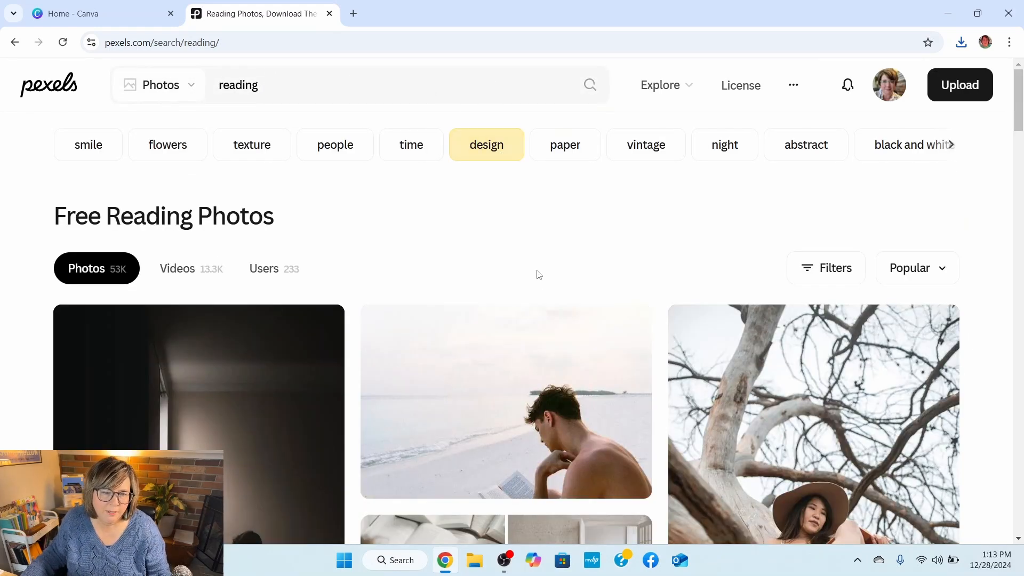
- Download the photo of hands holding an open book and a cup of black coffee, and dismiss the thank-you dialog
scroll(548, 295, down, 6)
scroll(548, 296, down, 5)
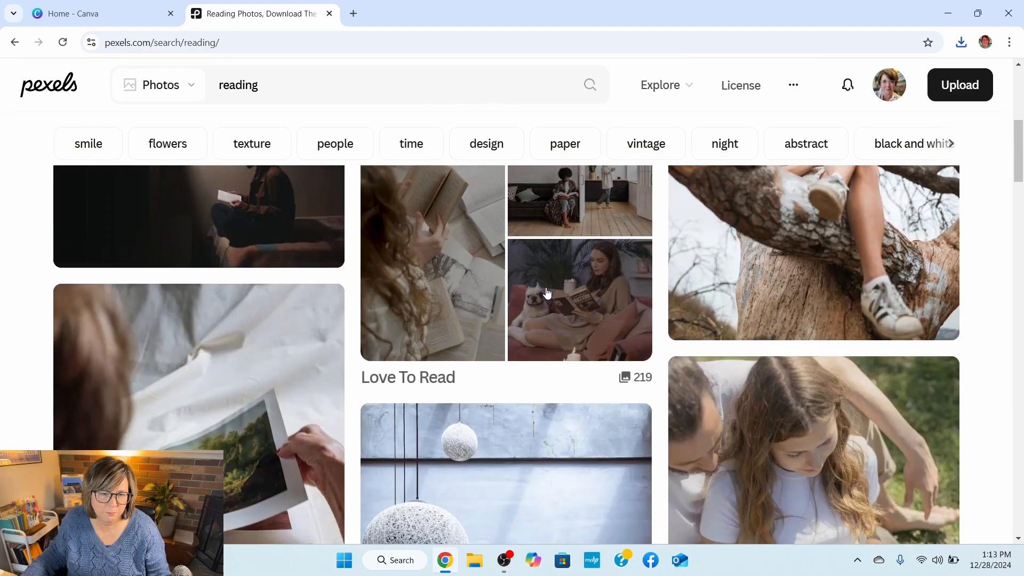
scroll(547, 291, down, 15)
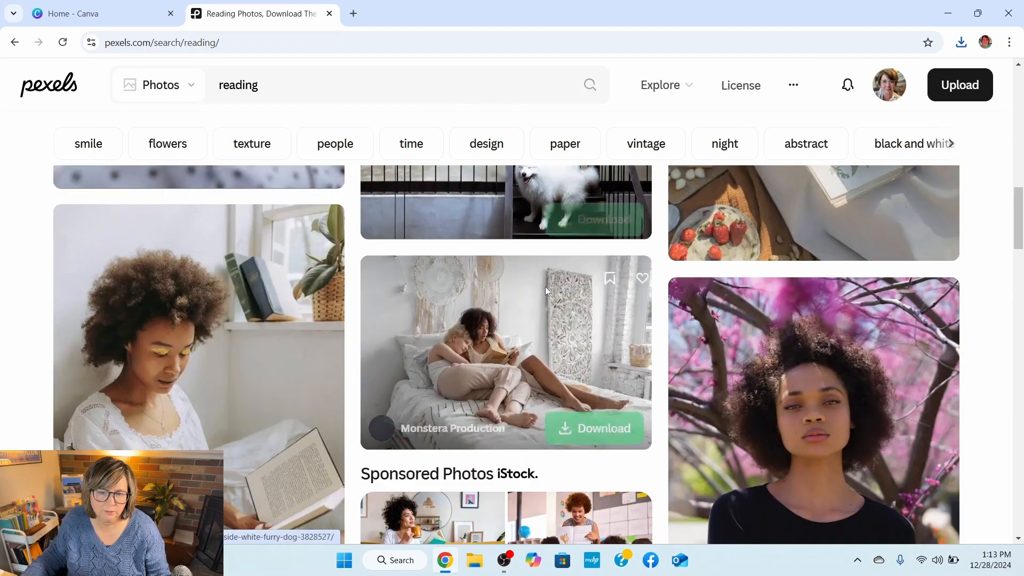
scroll(547, 291, down, 8)
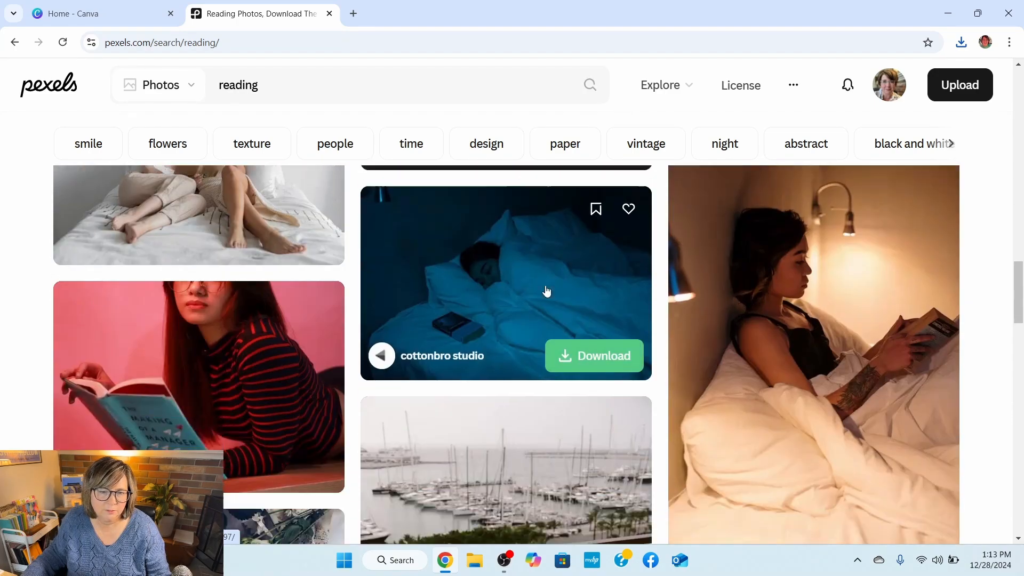
scroll(546, 291, down, 1)
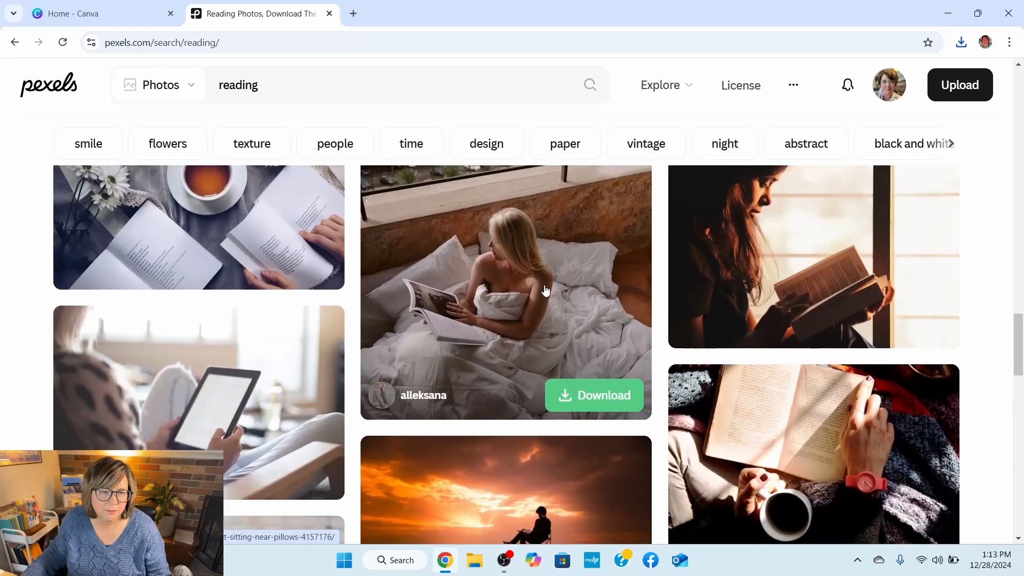
scroll(540, 291, down, 2)
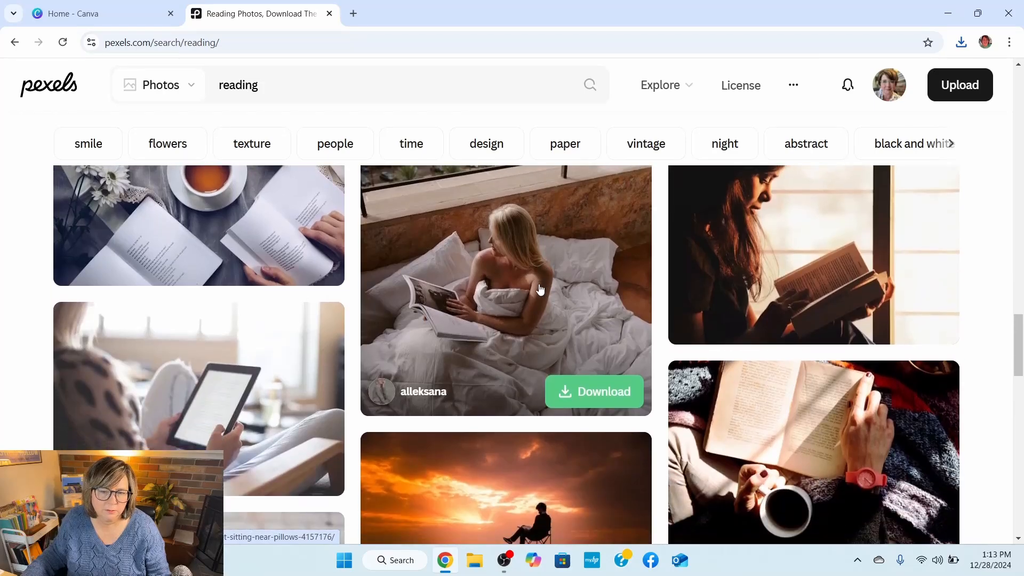
click(921, 400)
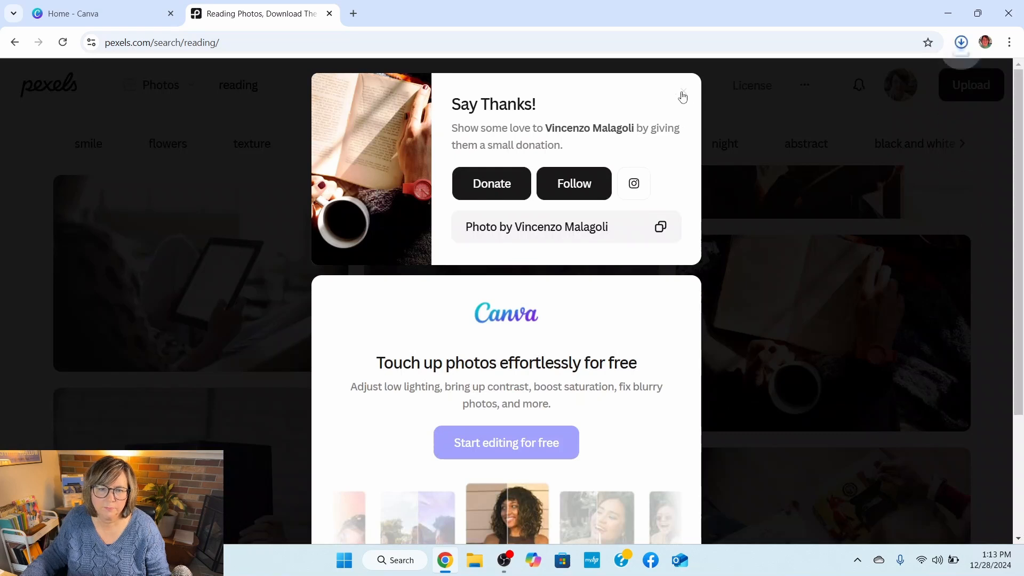
click(710, 91)
- Replace the photo search term with "hiking on trails" and run the search
click(270, 89)
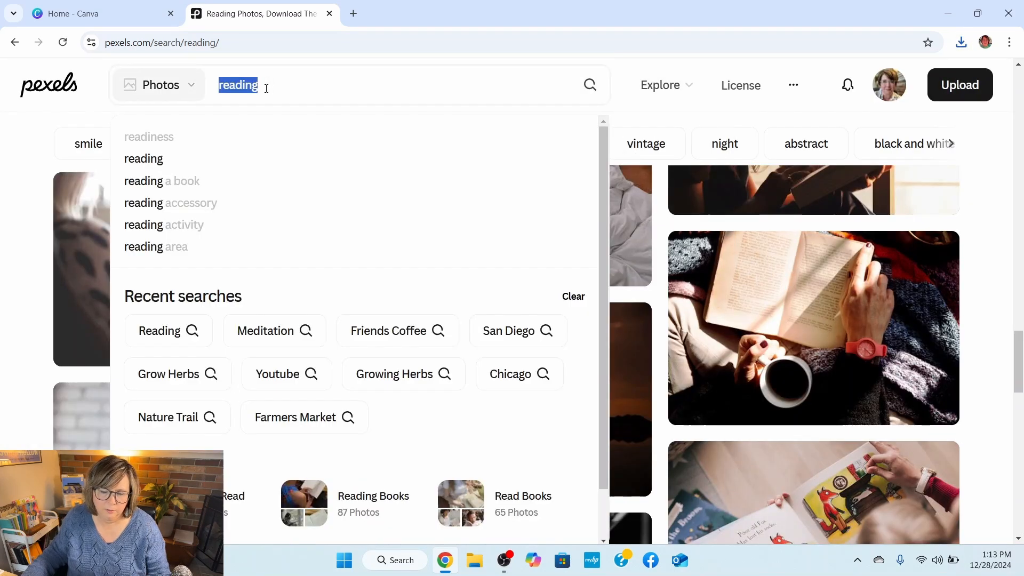
text(hi)
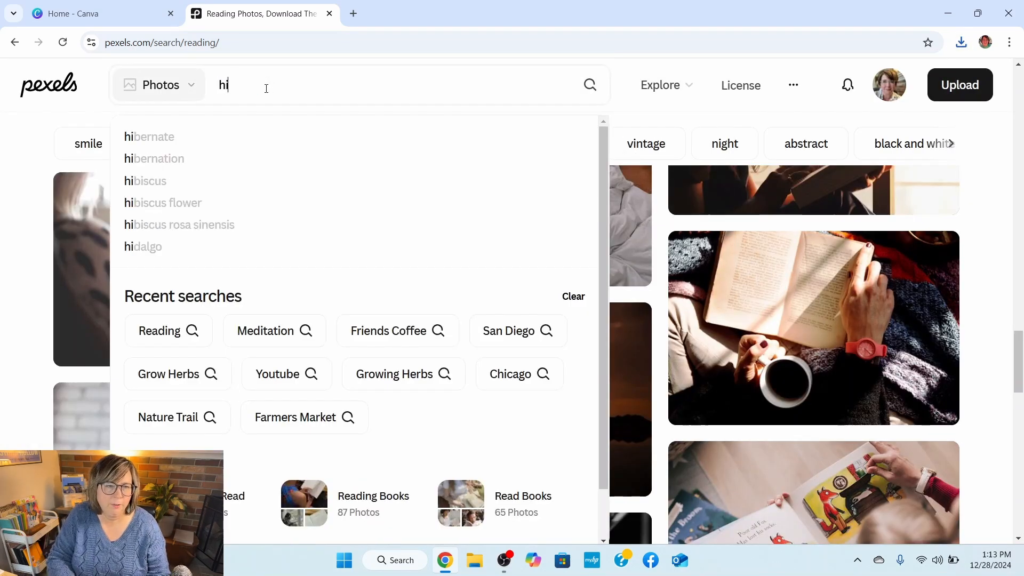
text(king on tr)
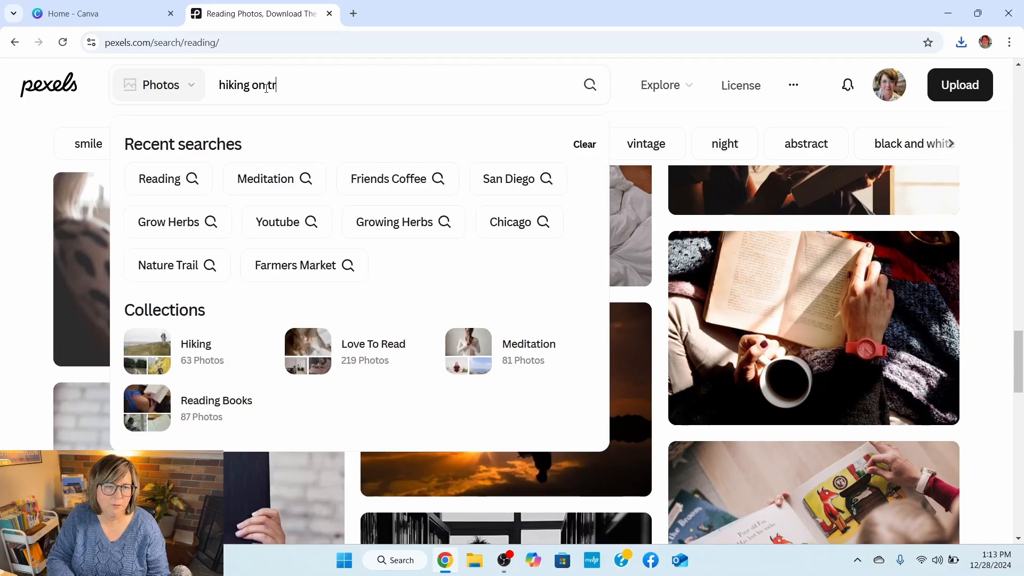
text(ails)
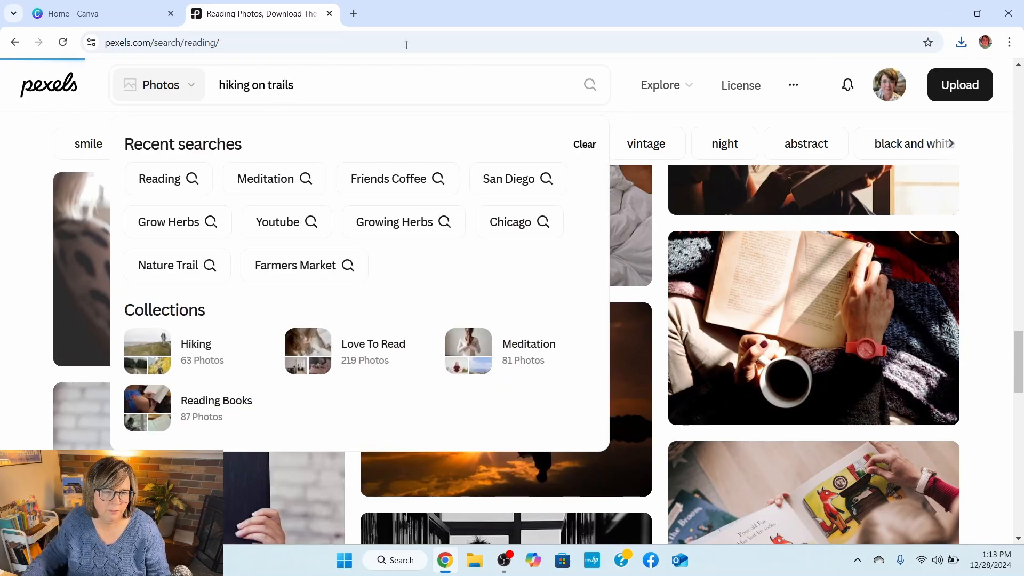
key(Return)
- Download the photo of two hikers walking along a forest path and dismiss the thank-you dialog
scroll(471, 330, down, 10)
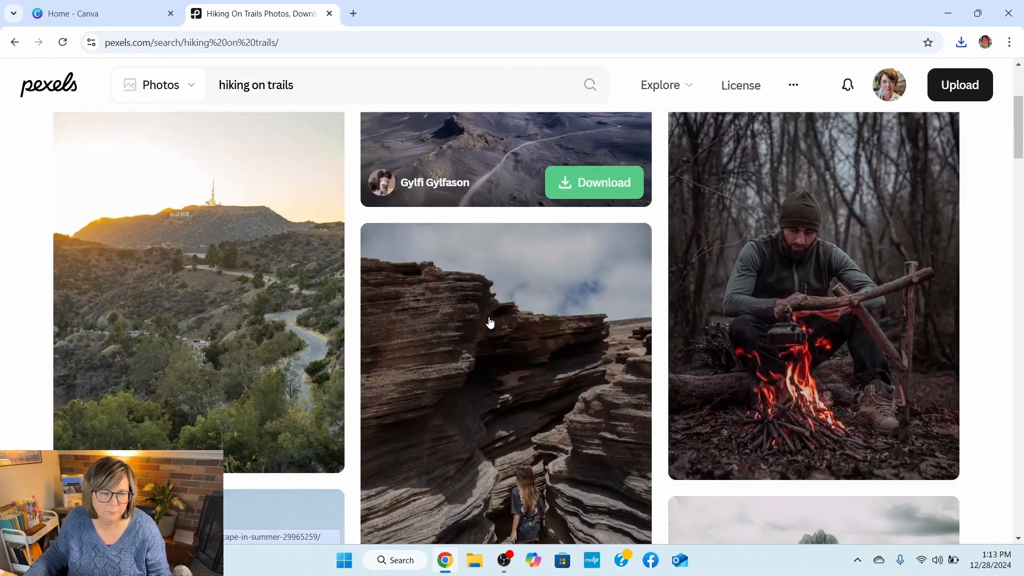
scroll(490, 319, down, 9)
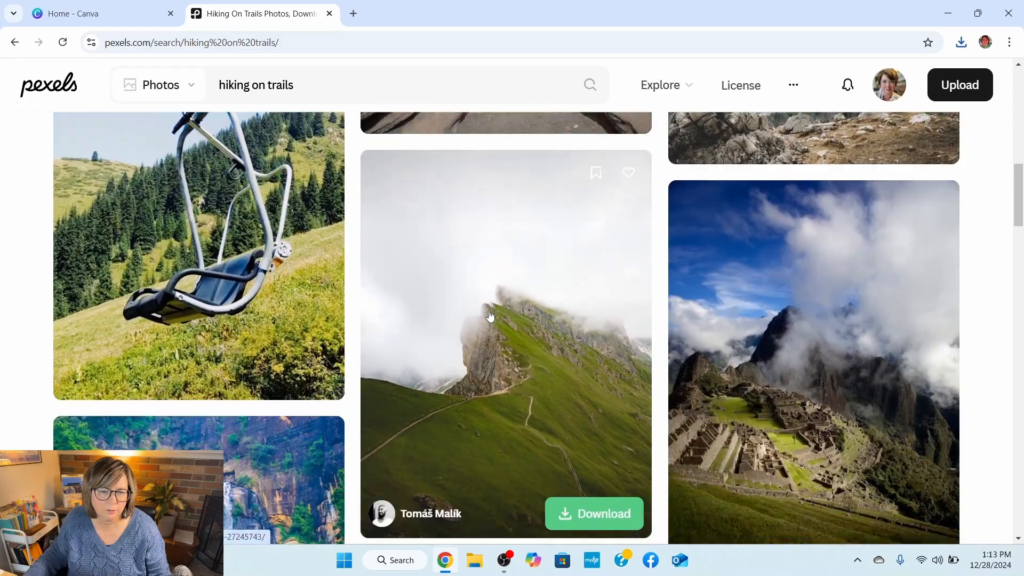
scroll(490, 313, down, 10)
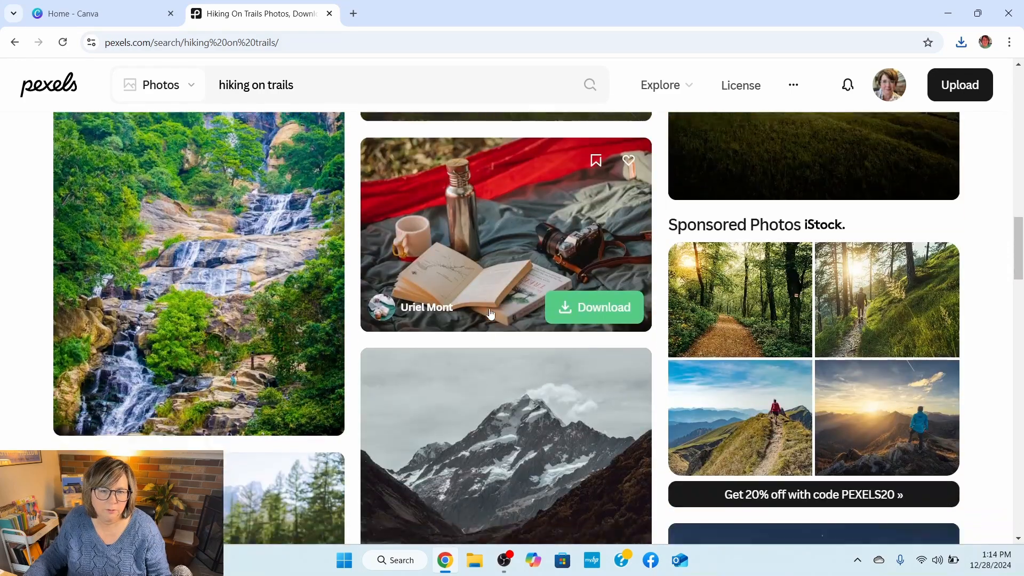
scroll(491, 314, down, 10)
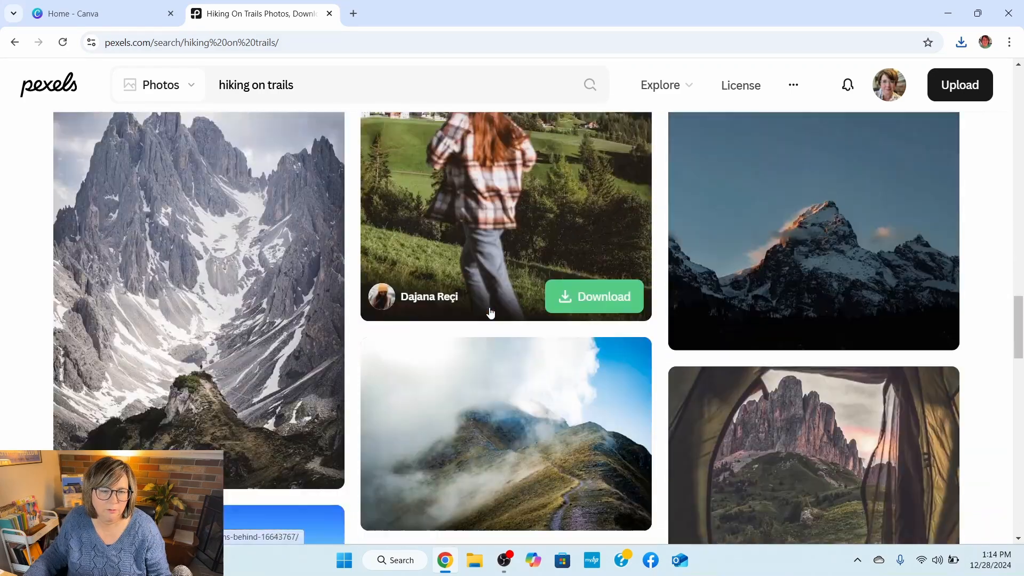
scroll(490, 312, down, 10)
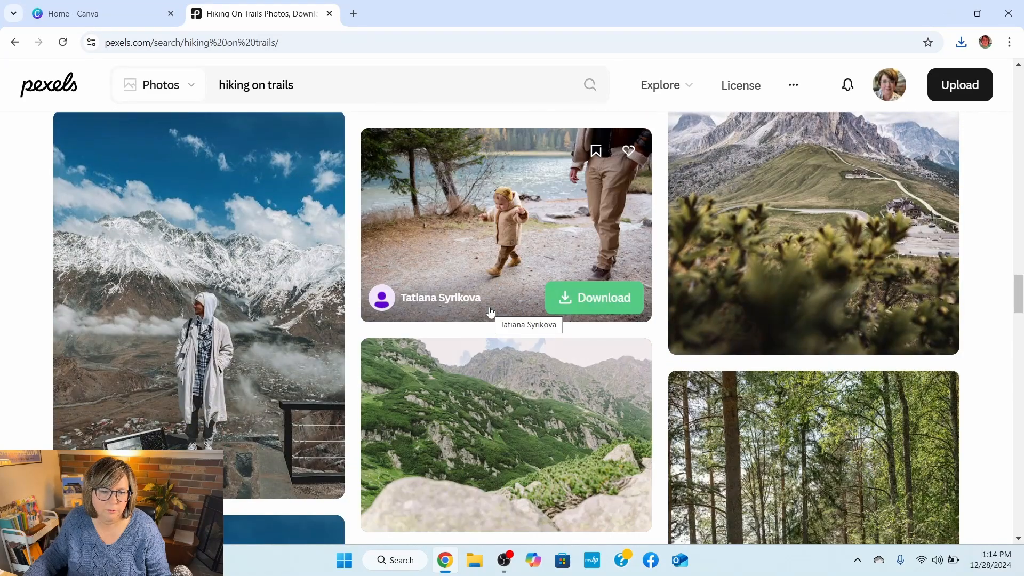
scroll(491, 313, down, 4)
scroll(487, 313, down, 2)
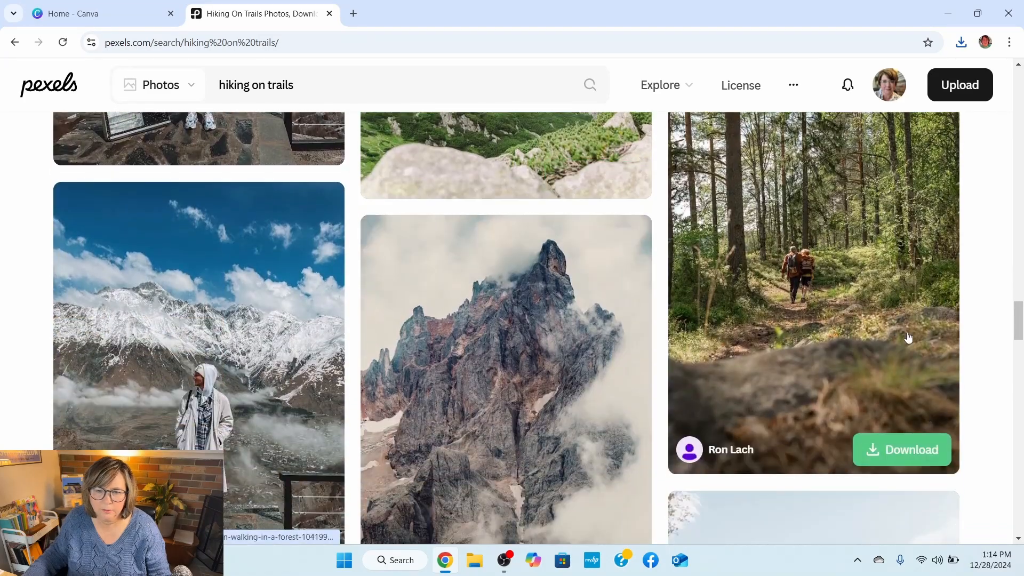
click(916, 446)
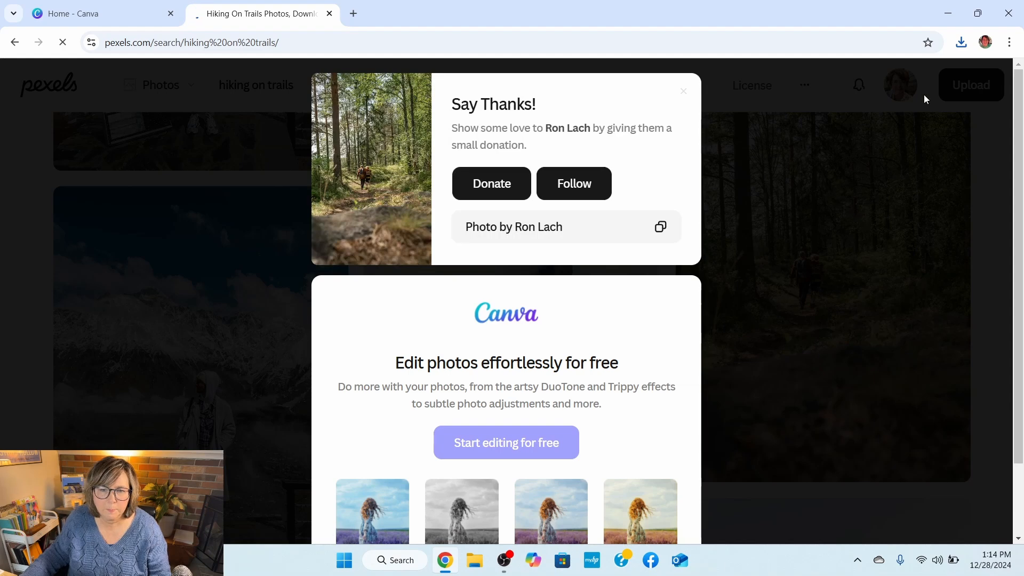
click(682, 94)
mouse_move(682, 92)
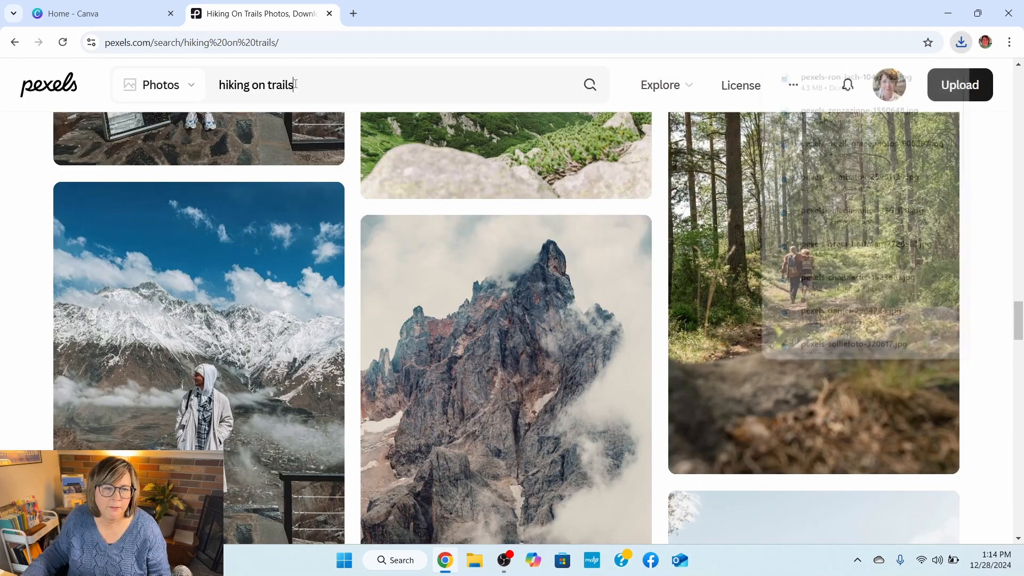
- Replace the photo search term with "youtube" and run the search
double_click(296, 85)
triple_click(295, 85)
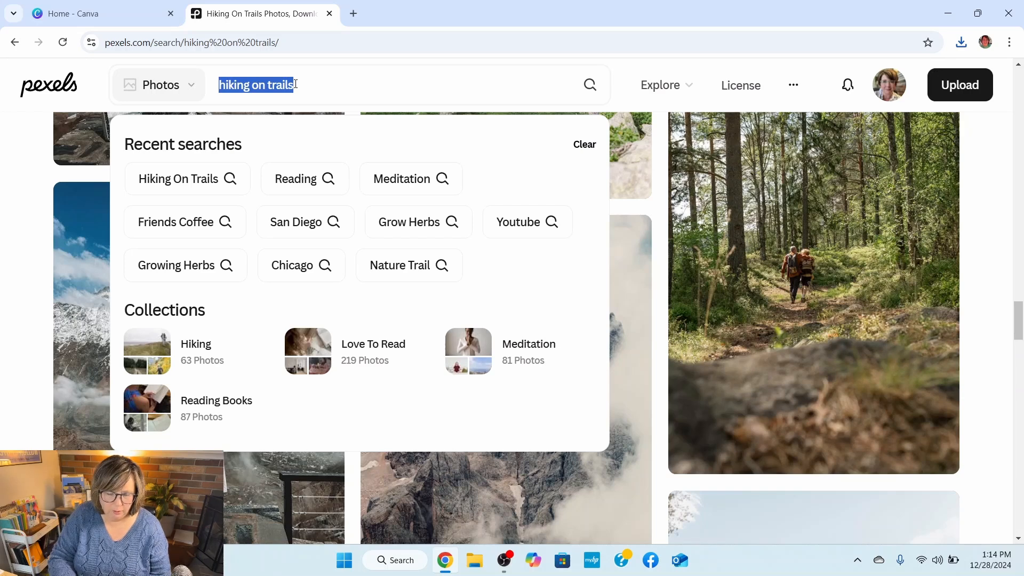
text(youtube)
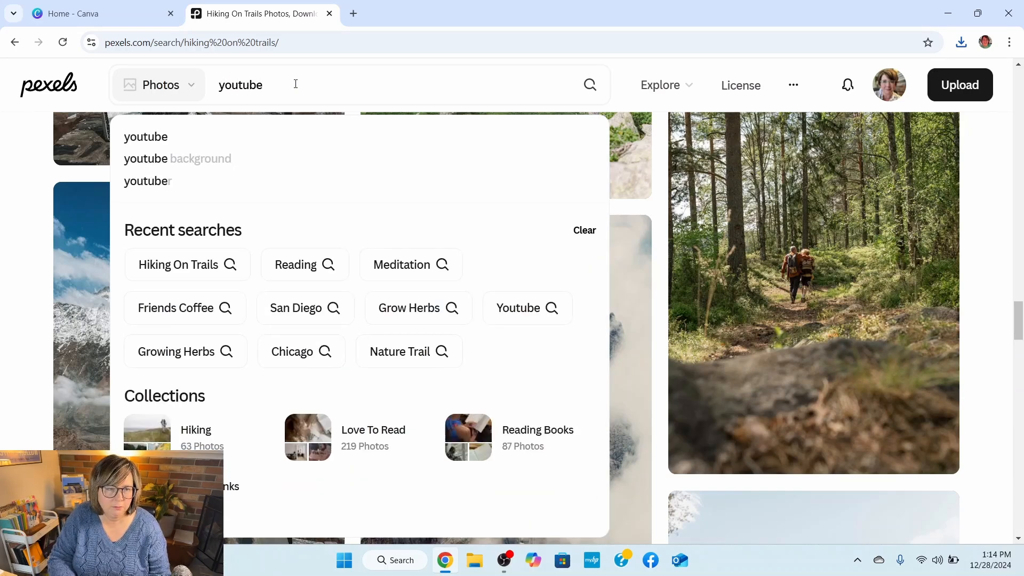
key(Return)
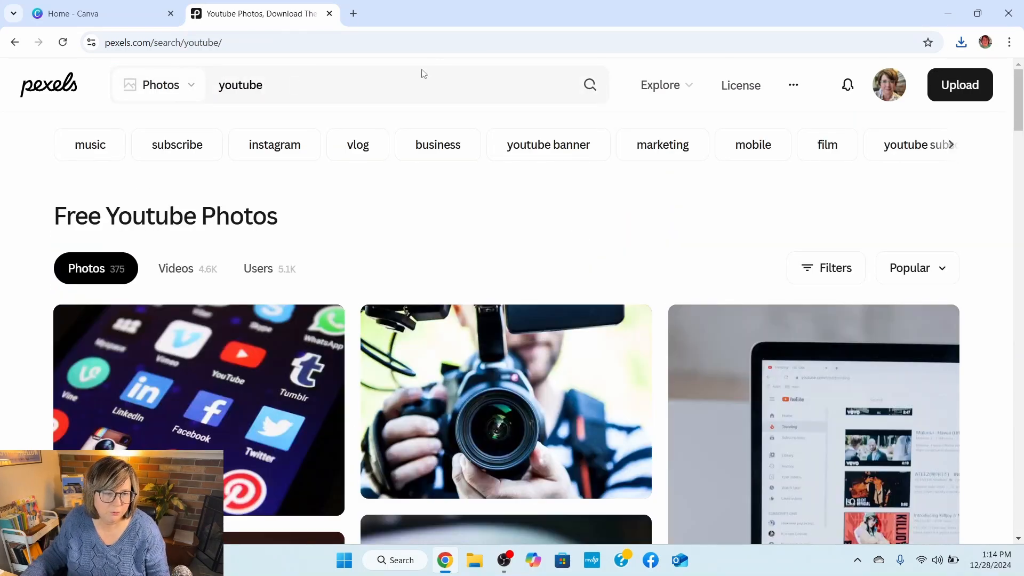
- Download the photo of a hand holding a phone with the YouTube logo against a red background and dismiss the thank-you dialog
scroll(486, 230, down, 4)
scroll(477, 219, down, 2)
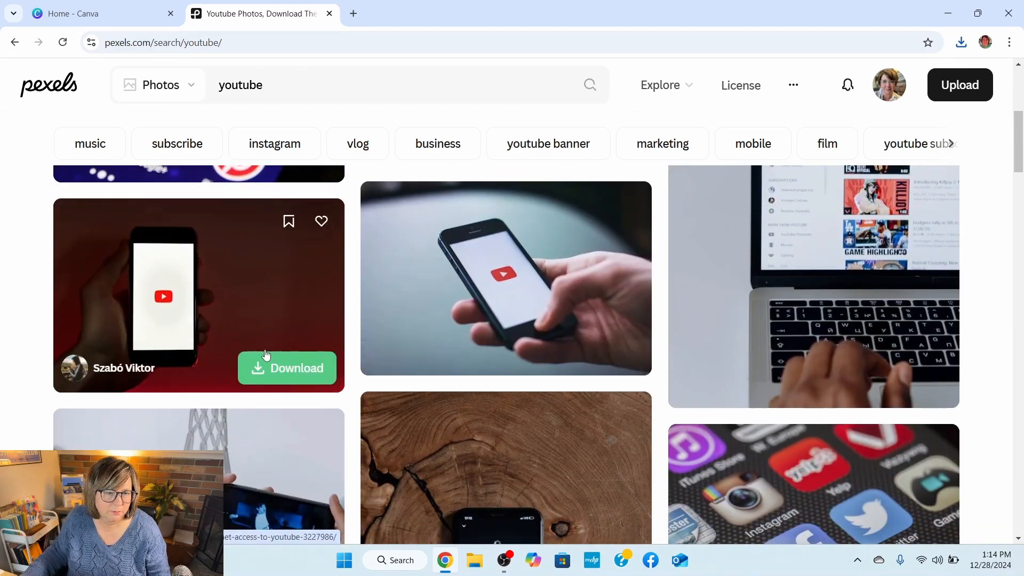
click(290, 373)
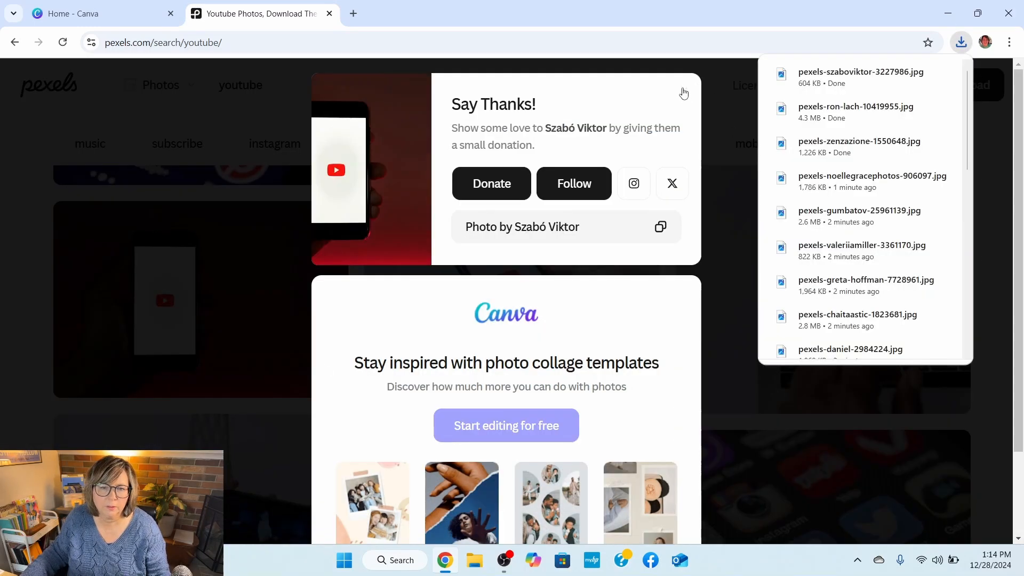
click(684, 92)
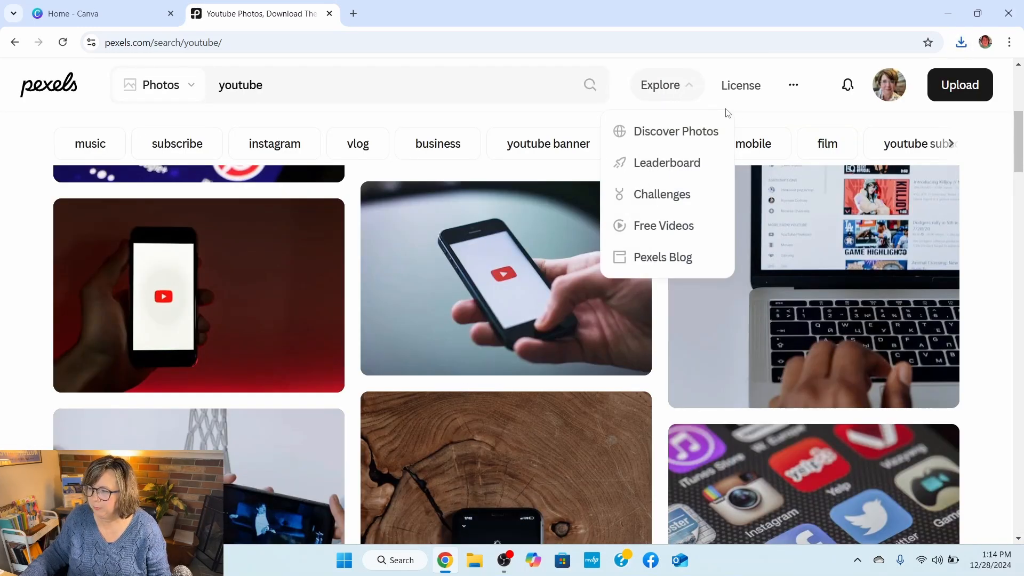
- Switch to Canva and search for "vision board templates 2025"
click(116, 15)
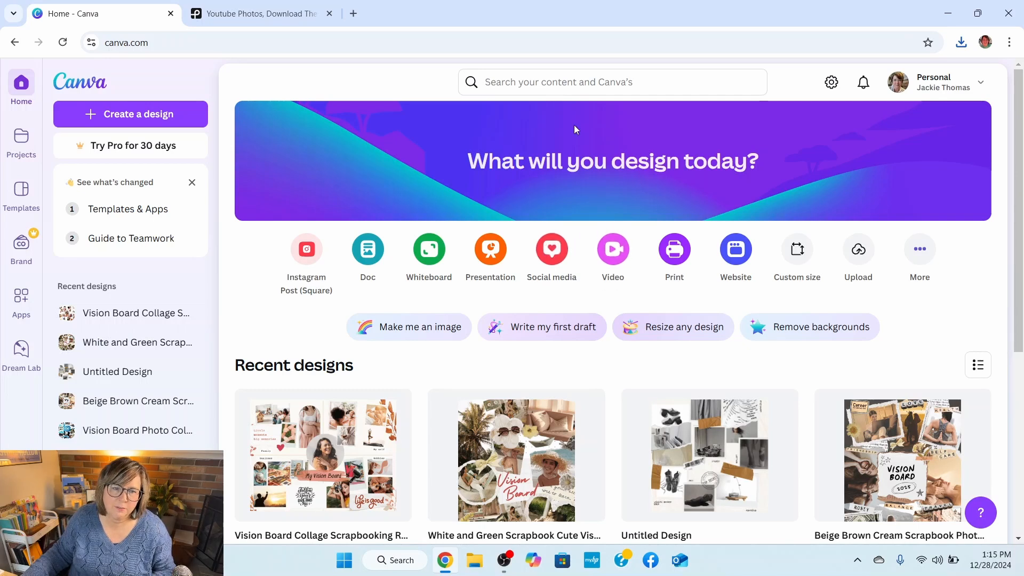
click(548, 78)
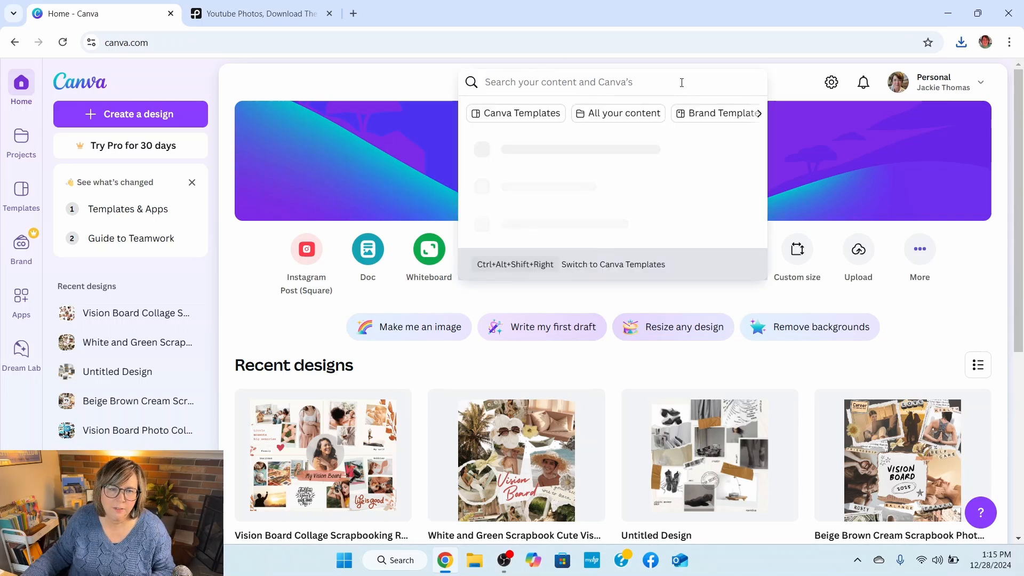
text(vis)
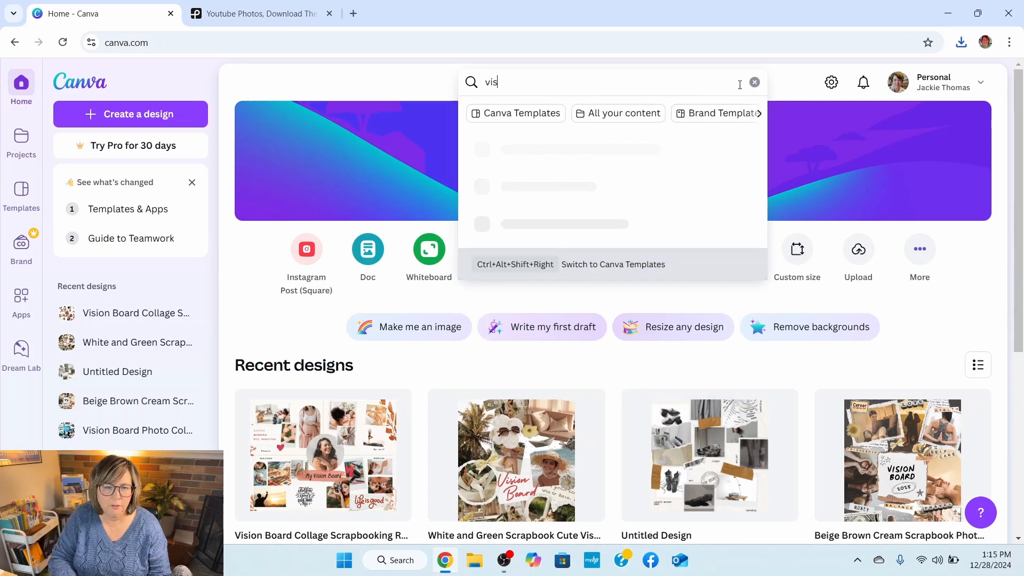
text(ion board templates)
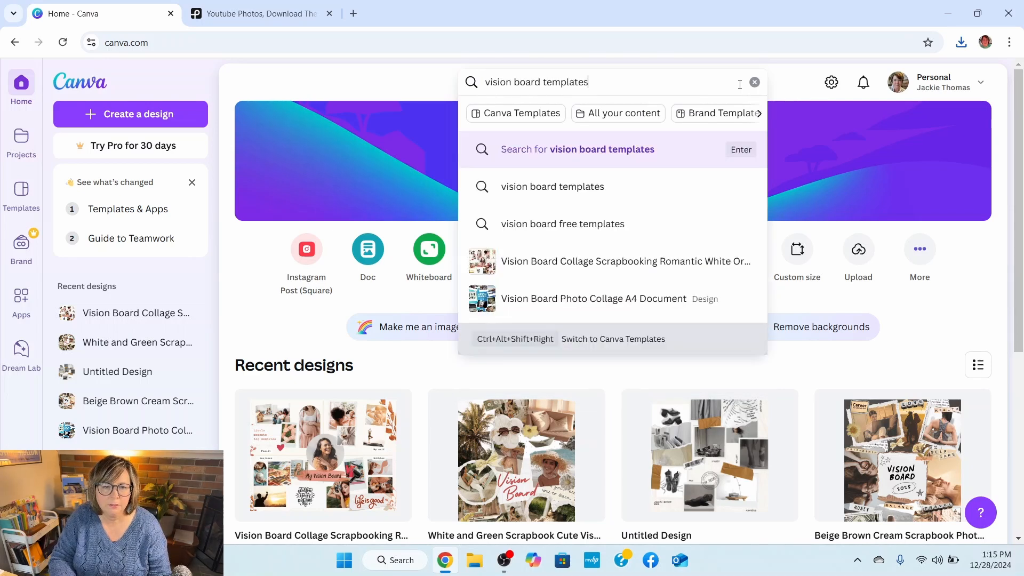
text( 2025)
key(Return)
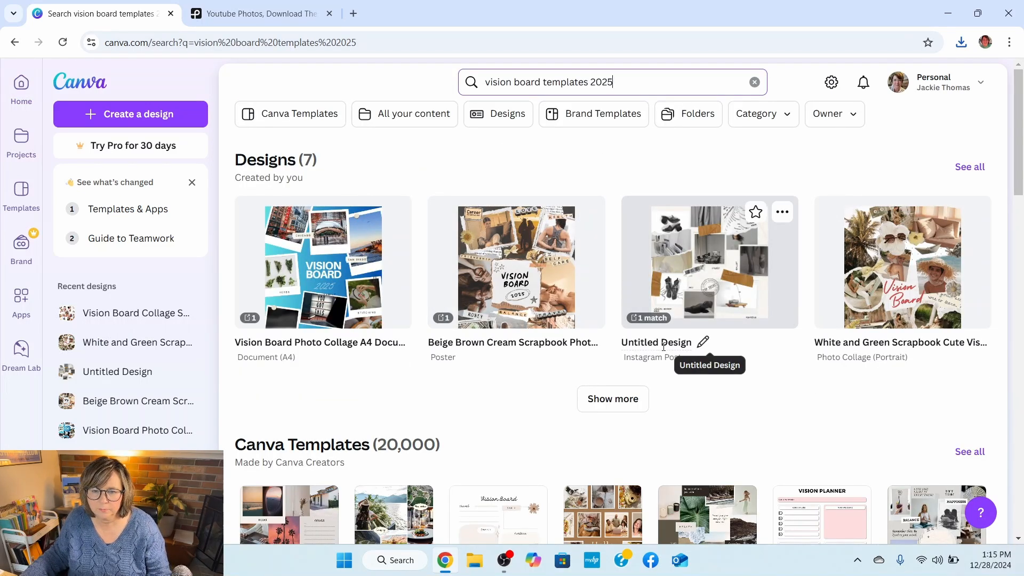
- Browse the template results and open the White and Blue Simple Vacation Photo Collage A4 Landscape template for customizing
scroll(664, 347, down, 1)
scroll(663, 349, down, 2)
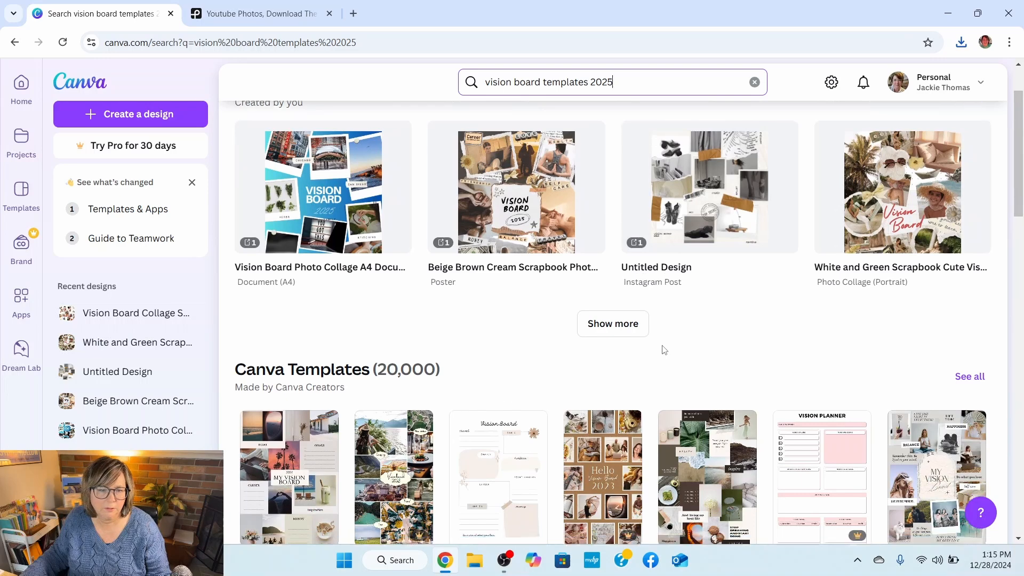
scroll(662, 346, down, 2)
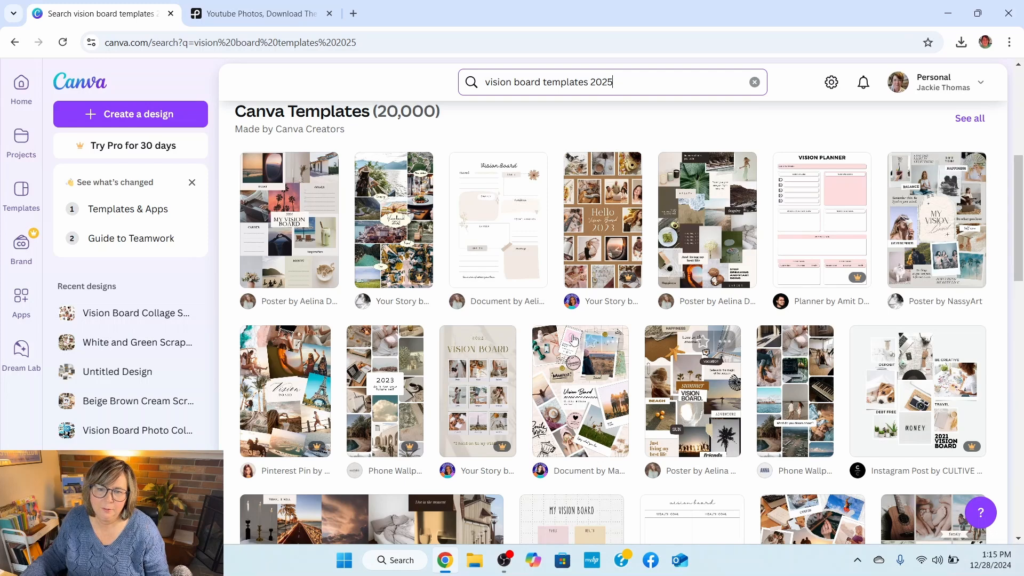
scroll(539, 368, down, 6)
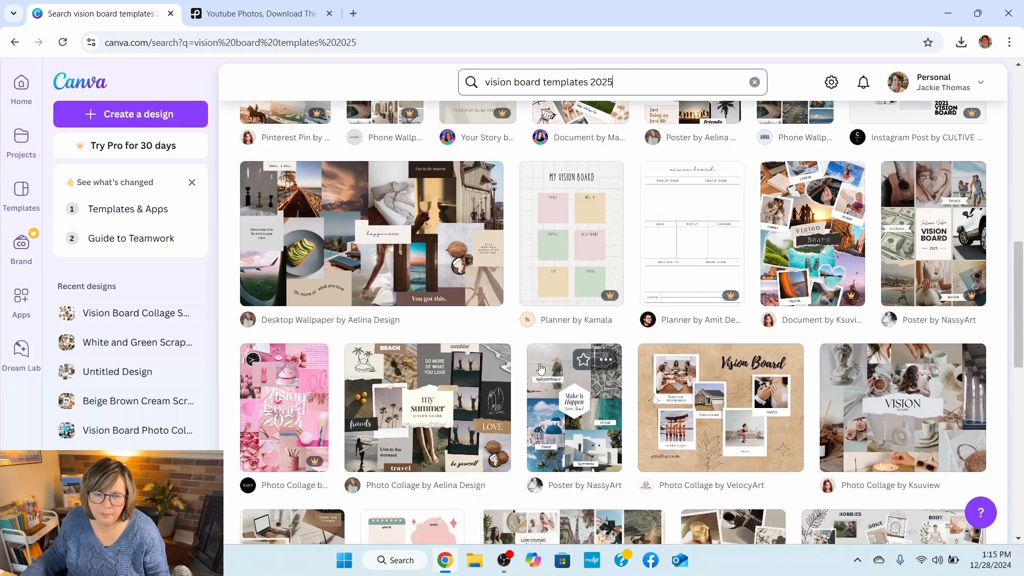
scroll(540, 368, down, 2)
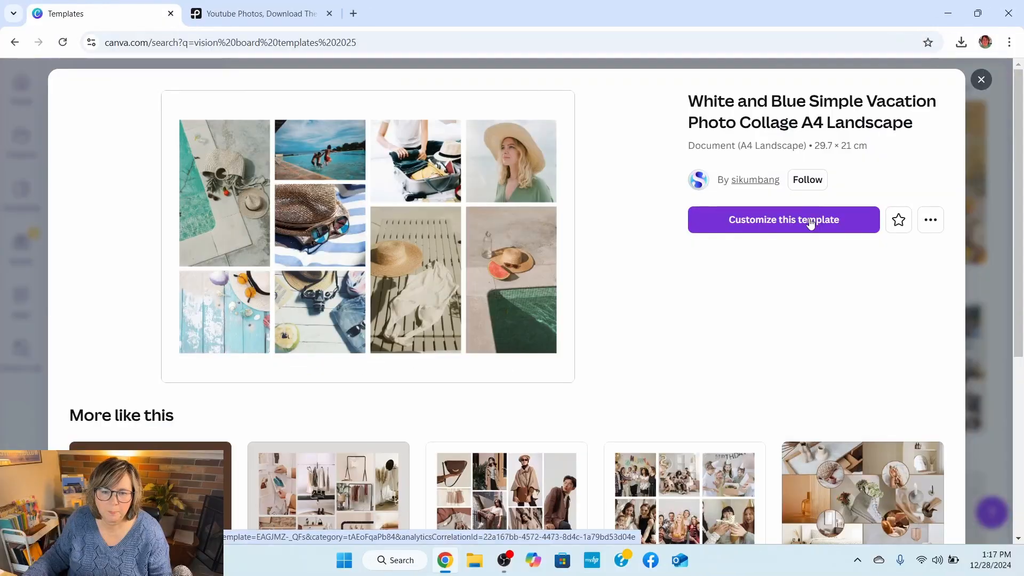
click(808, 220)
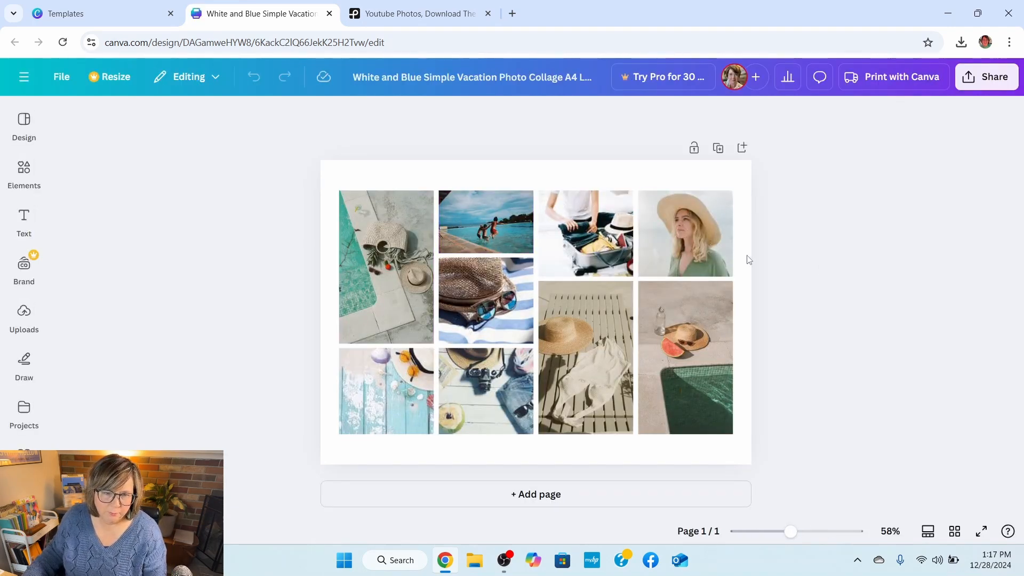
- Upload the nine Pexels JPG photos from the Downloads folder to the design's uploads
click(24, 267)
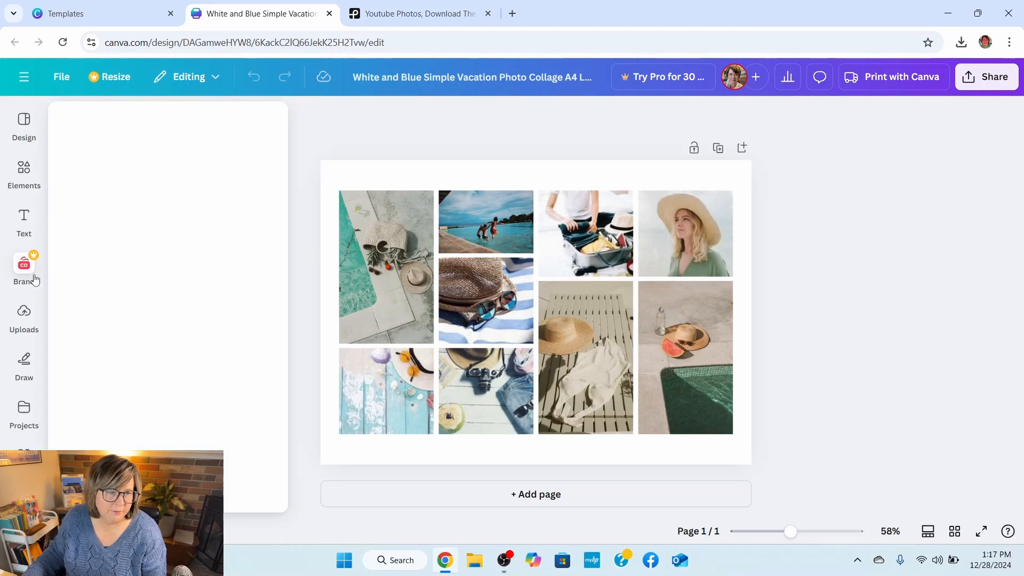
click(16, 319)
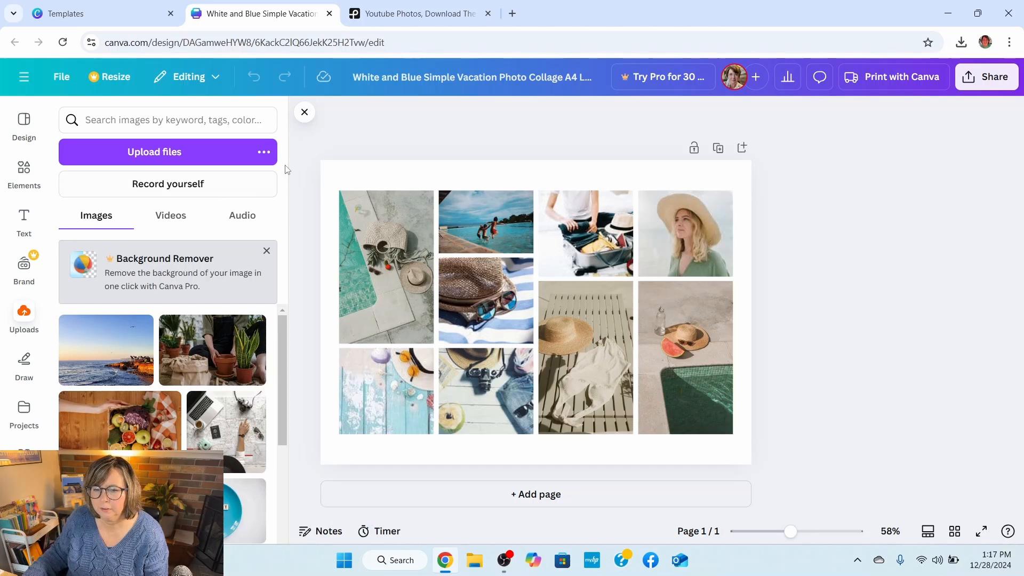
click(158, 152)
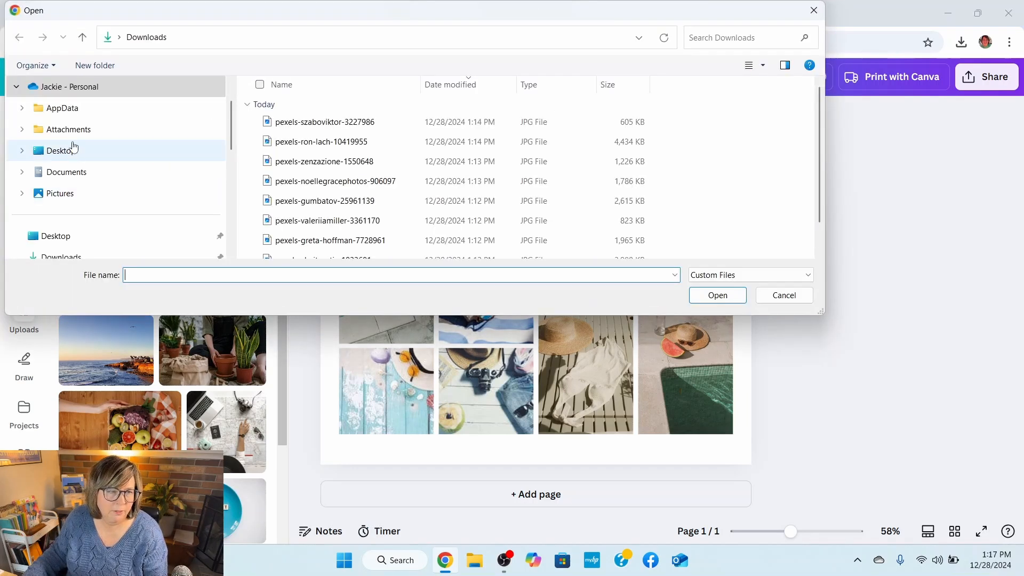
scroll(113, 195, down, 1)
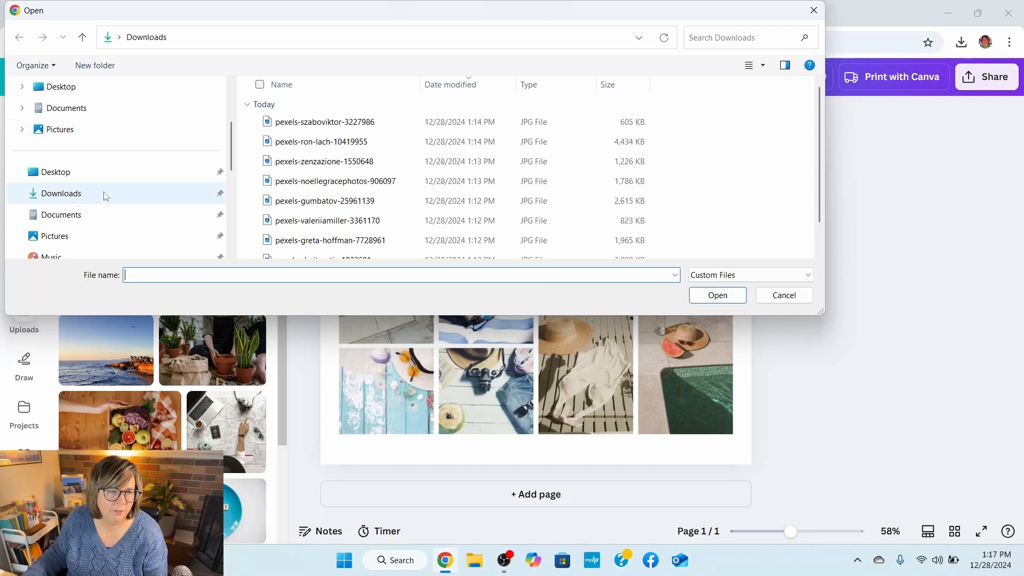
click(75, 196)
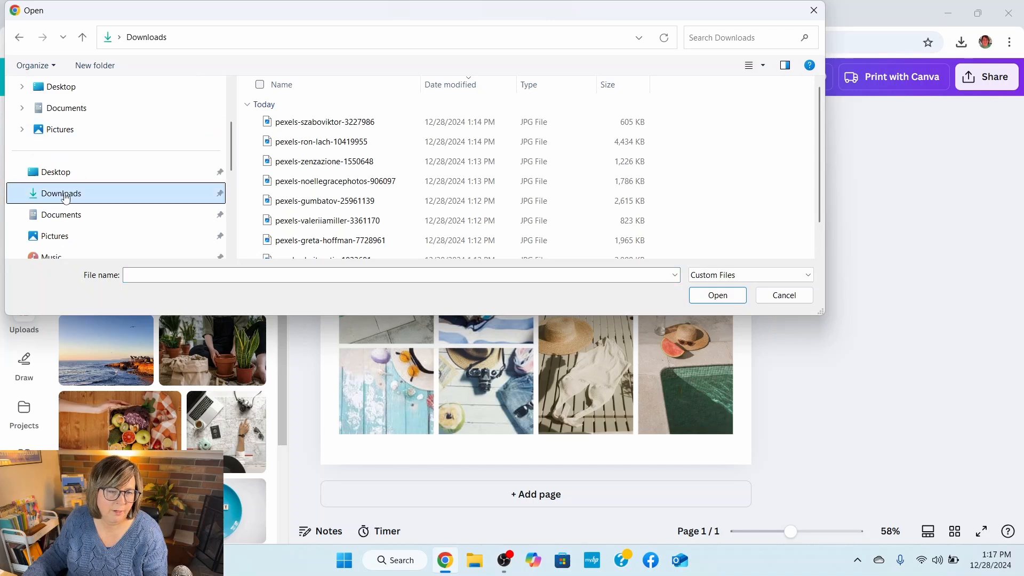
click(351, 130)
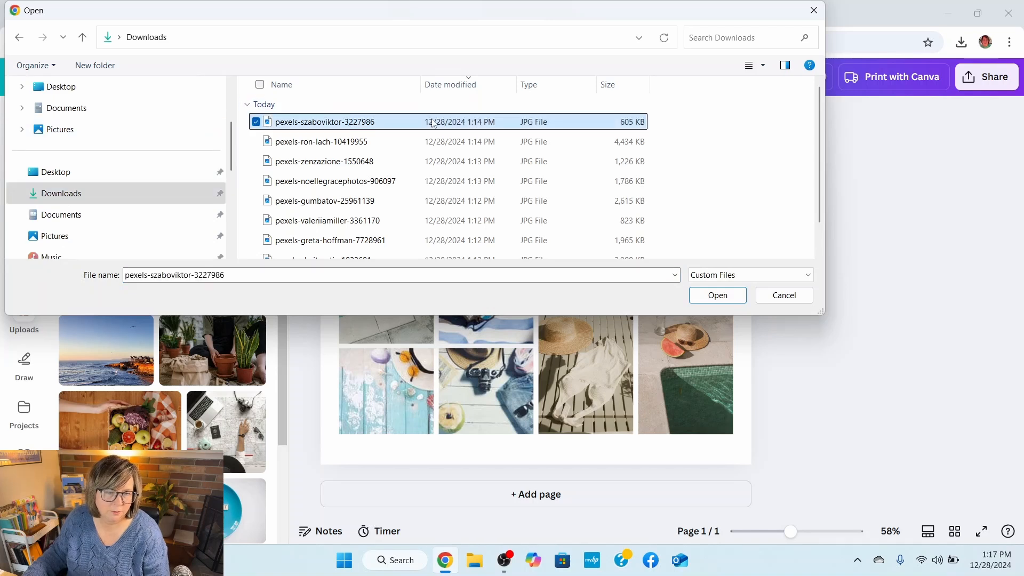
key(shift+Down)
key(shift+Down)
key(shift+Down)
key(shift+Down)
key(shift+Down)
key(shift+Down)
key(shift+Down)
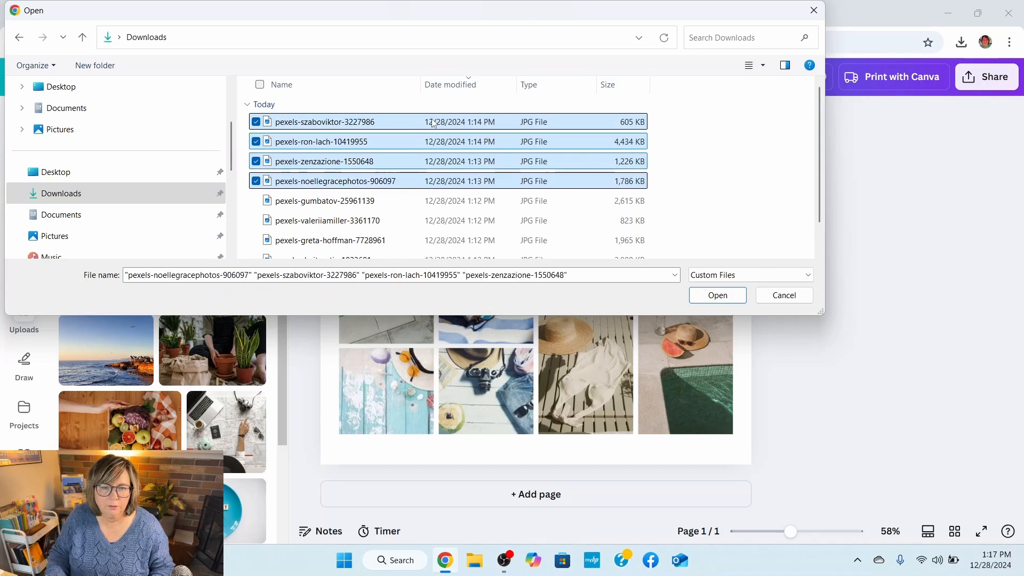
key(shift+Down)
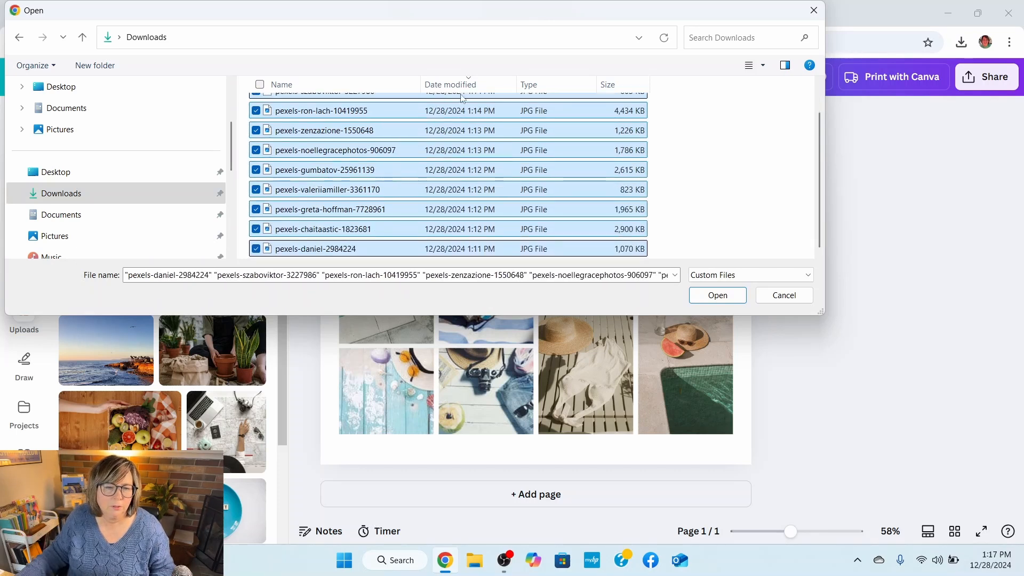
click(719, 297)
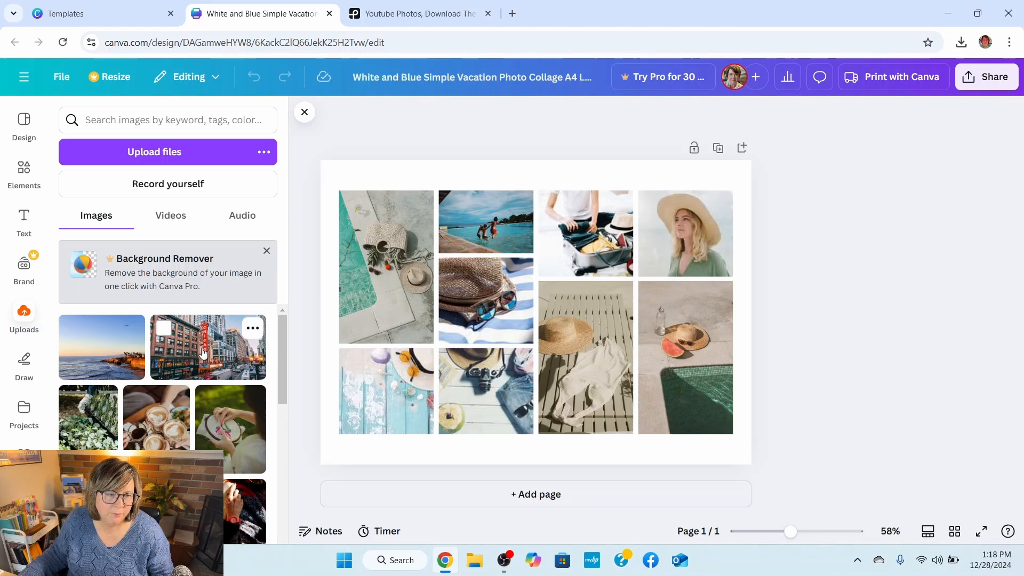
- Fill collage frames with the Chicago photo (tall, column 1), sunset coast (top, column 2), garden plants (tall, column 3) and embroidery (bottom, column 2)
drag(207, 353, 364, 271)
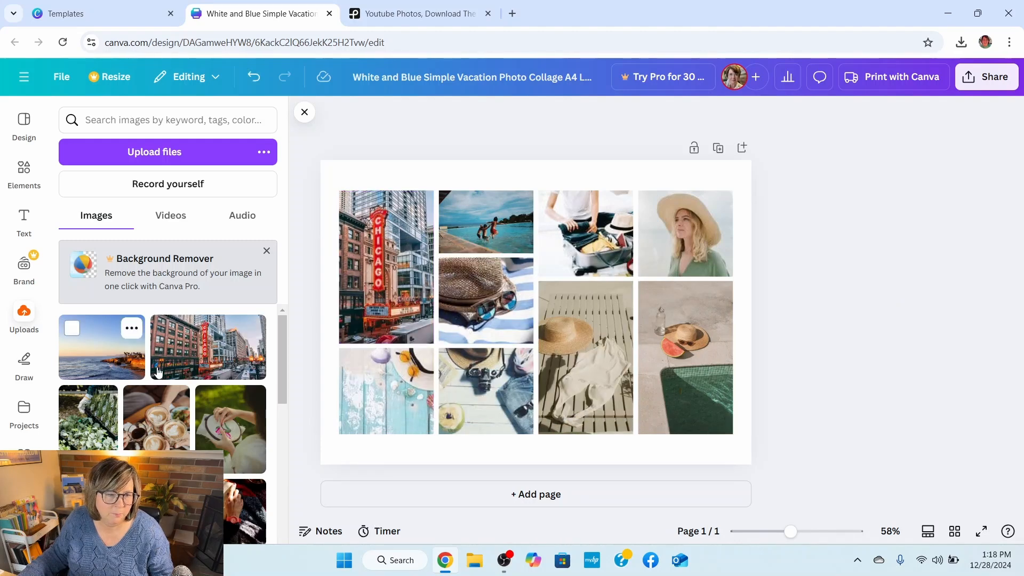
drag(92, 356, 459, 228)
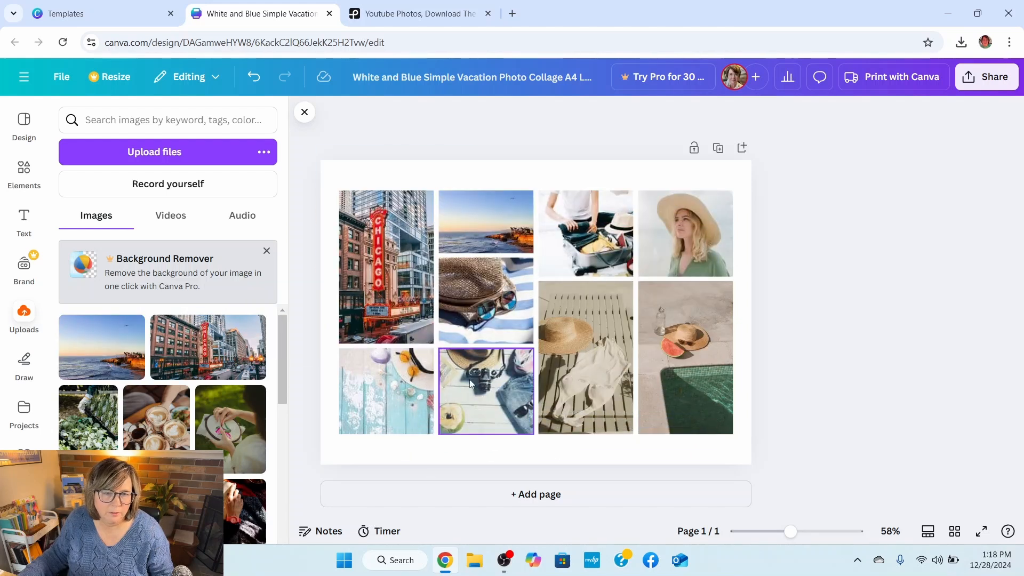
drag(88, 421, 552, 334)
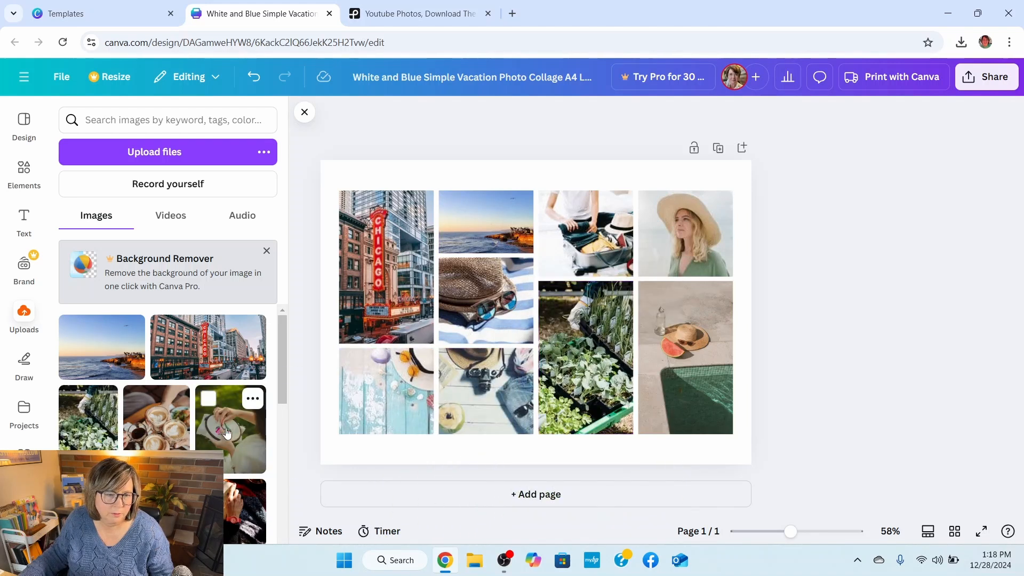
drag(227, 433, 486, 375)
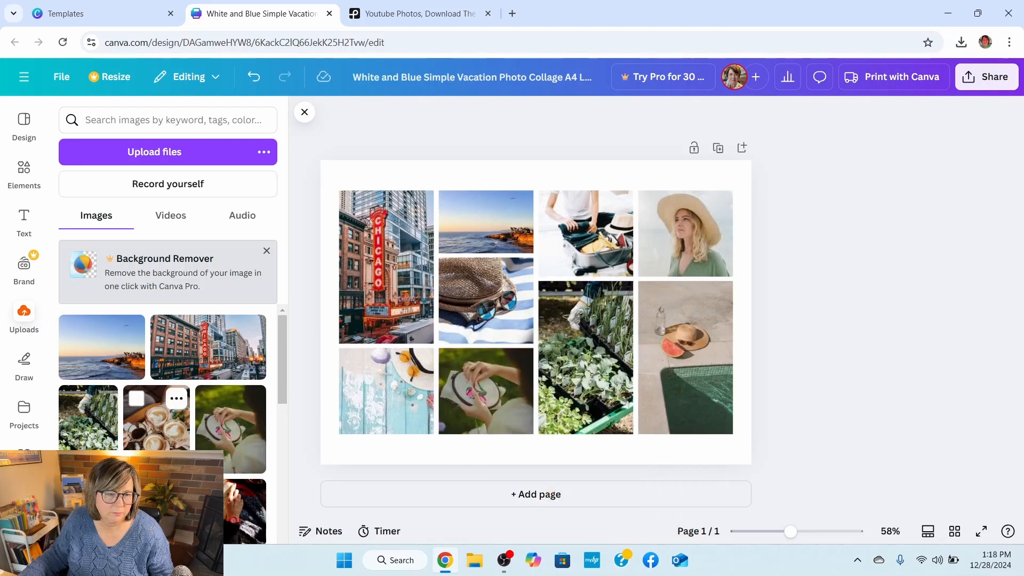
- Fill three more frames with the open-book photo (lower, column 1), the mountains (middle, column 2) and the forest hikers (tall, column 4)
scroll(163, 424, down, 2)
drag(192, 384, 366, 396)
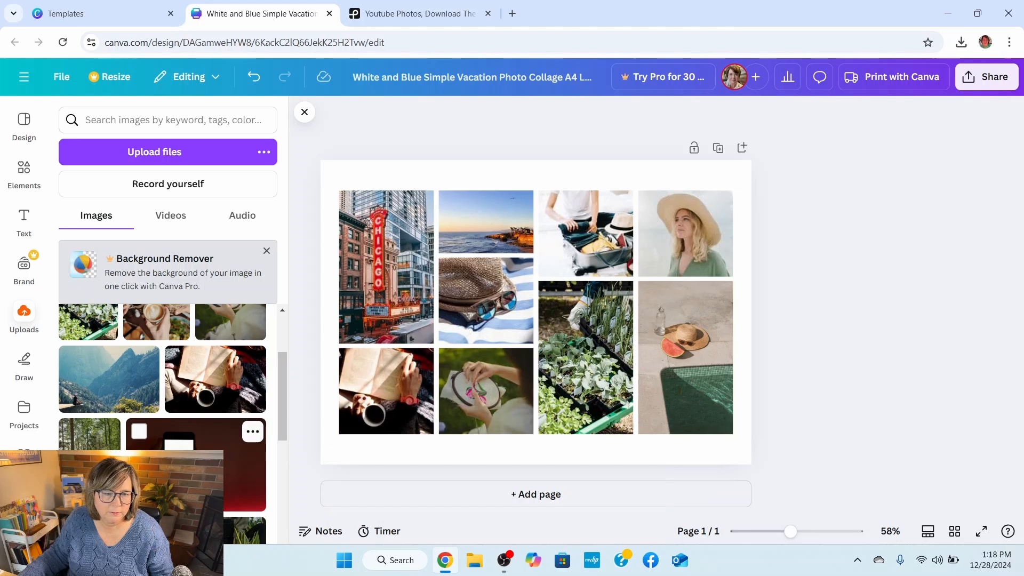
drag(96, 394, 463, 315)
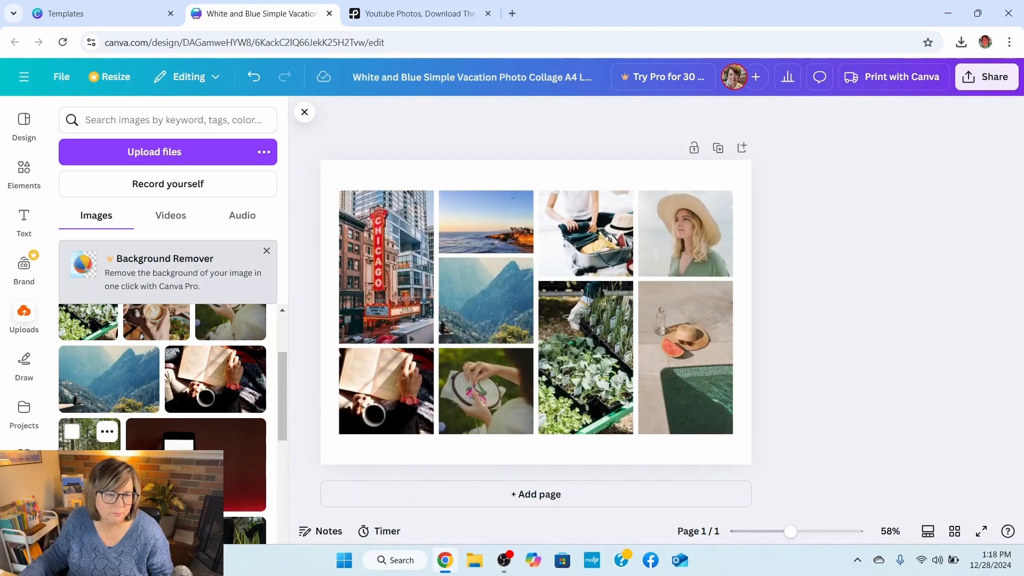
drag(90, 433, 664, 372)
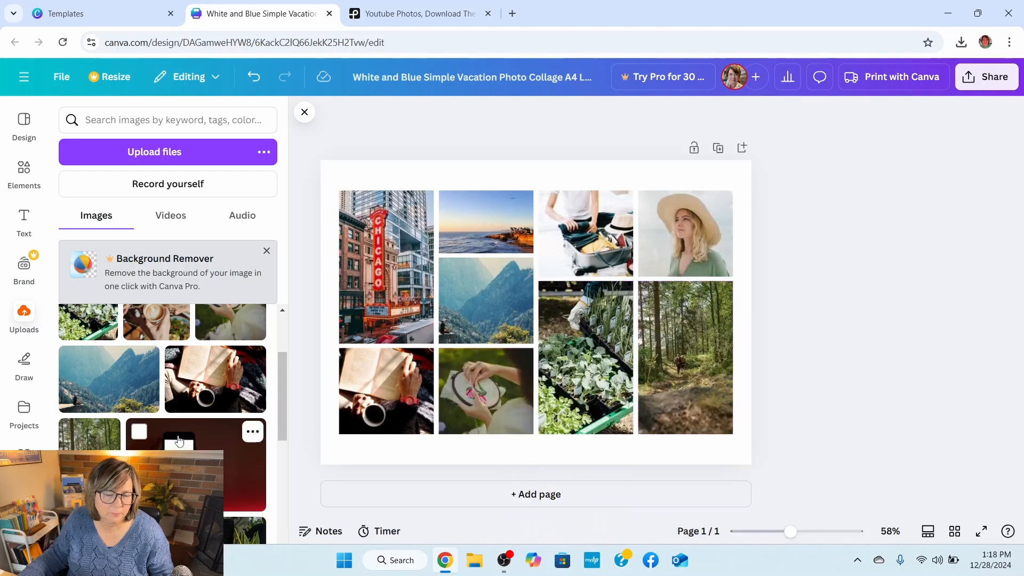
- Replace the suitcase photo in the third column's upper frame with the YouTube phone photo
scroll(173, 439, down, 3)
scroll(172, 439, up, 3)
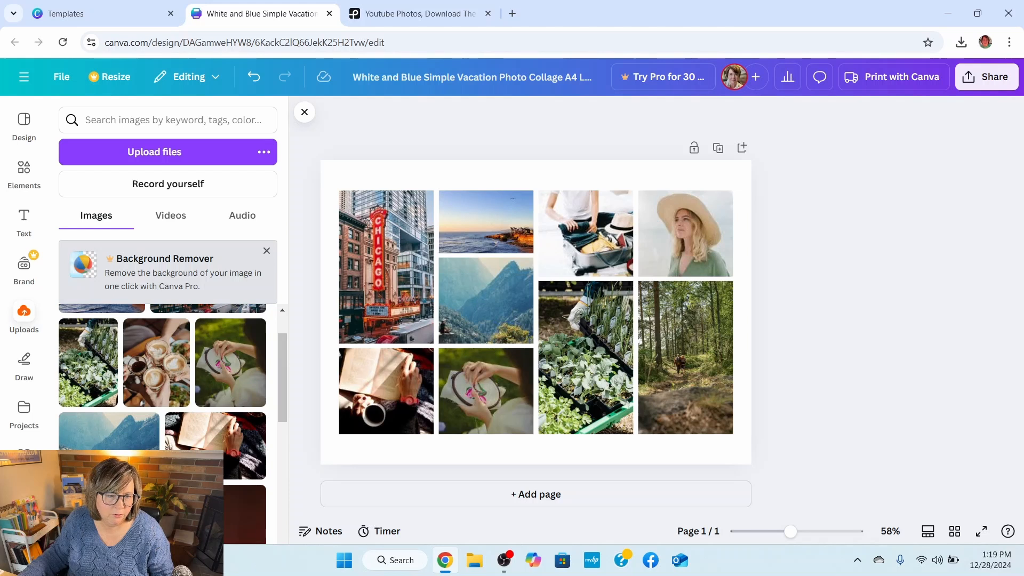
drag(245, 512, 599, 227)
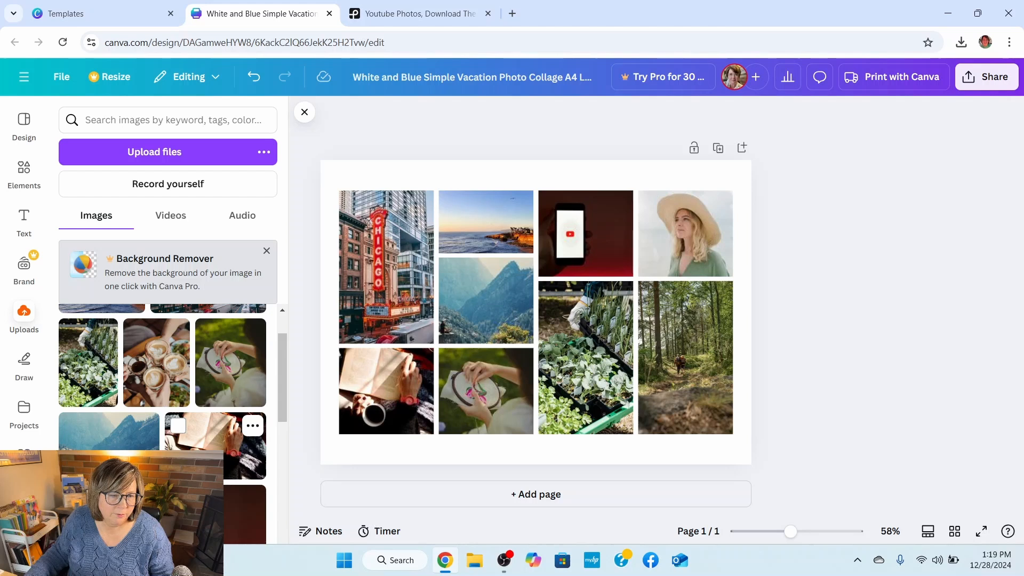
- Find the uploaded overhead photo of a laptop, camera and travel items and place it in the third column's upper frame
scroll(204, 447, up, 1)
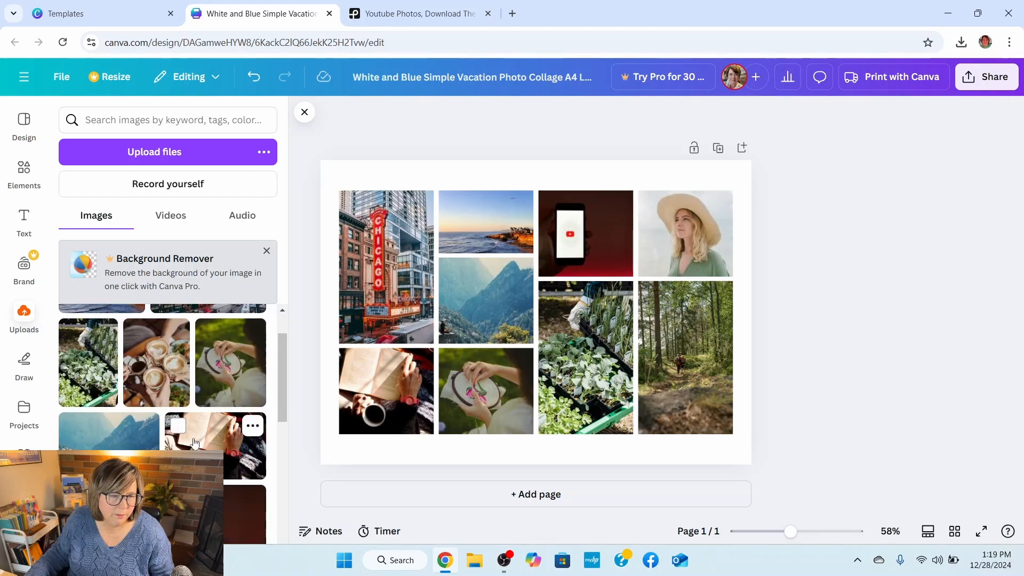
scroll(198, 444, up, 1)
scroll(195, 443, down, 3)
scroll(194, 443, down, 3)
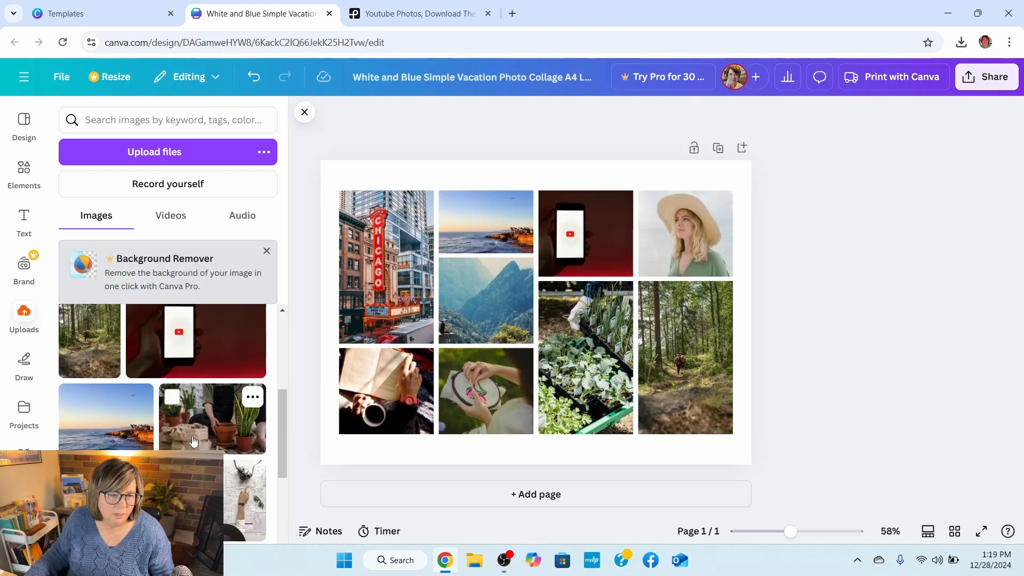
scroll(188, 421, down, 2)
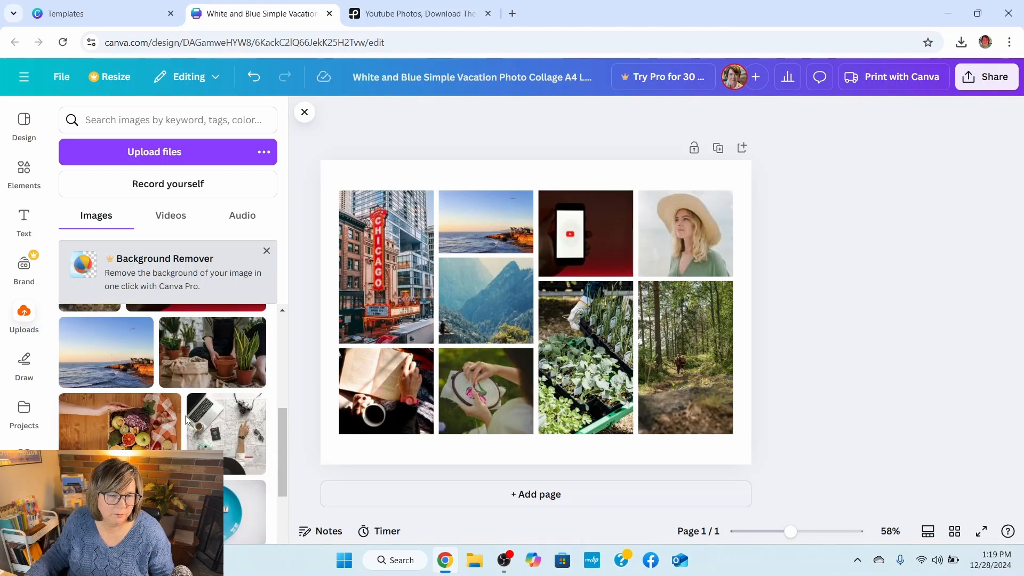
scroll(185, 420, down, 2)
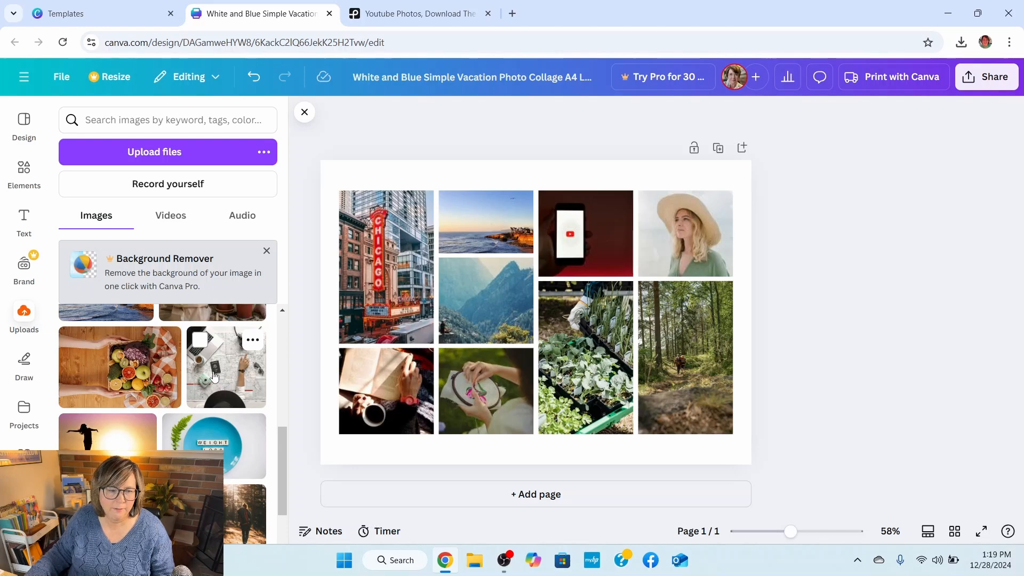
drag(209, 375, 581, 233)
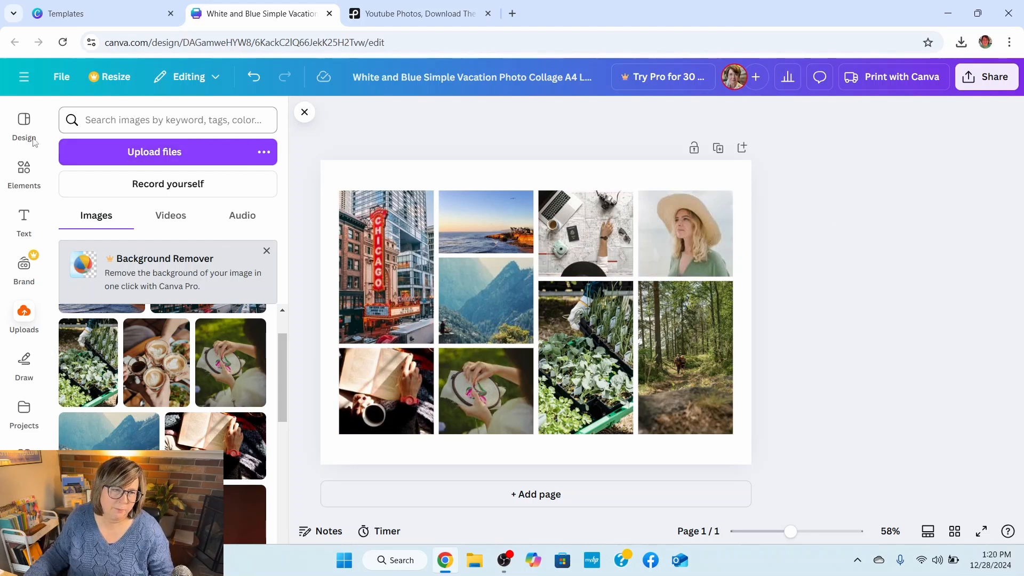
- Search the elements for "money photo" and place the black-and-white coins photo in the fourth column's upper frame
click(19, 173)
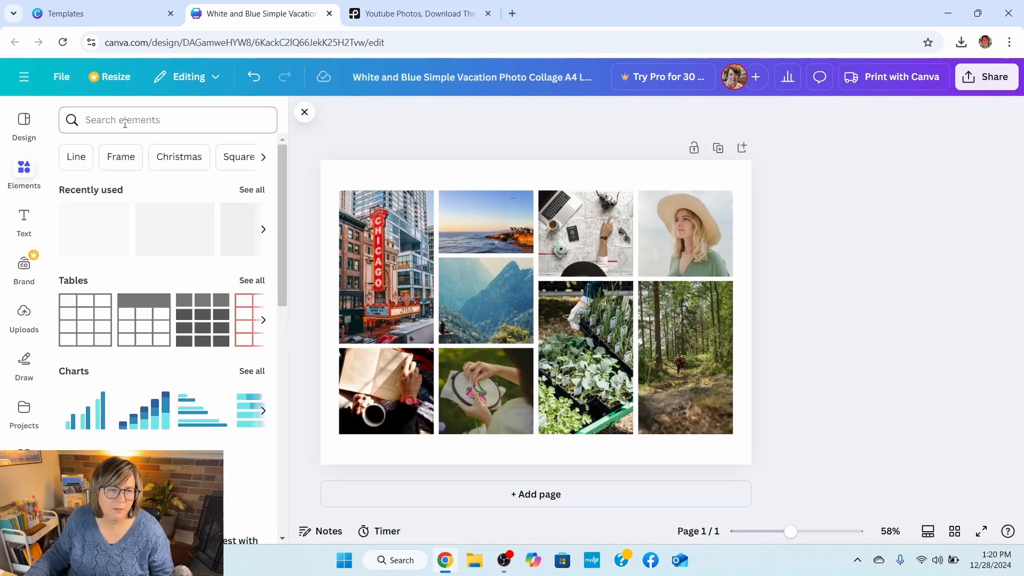
click(125, 120)
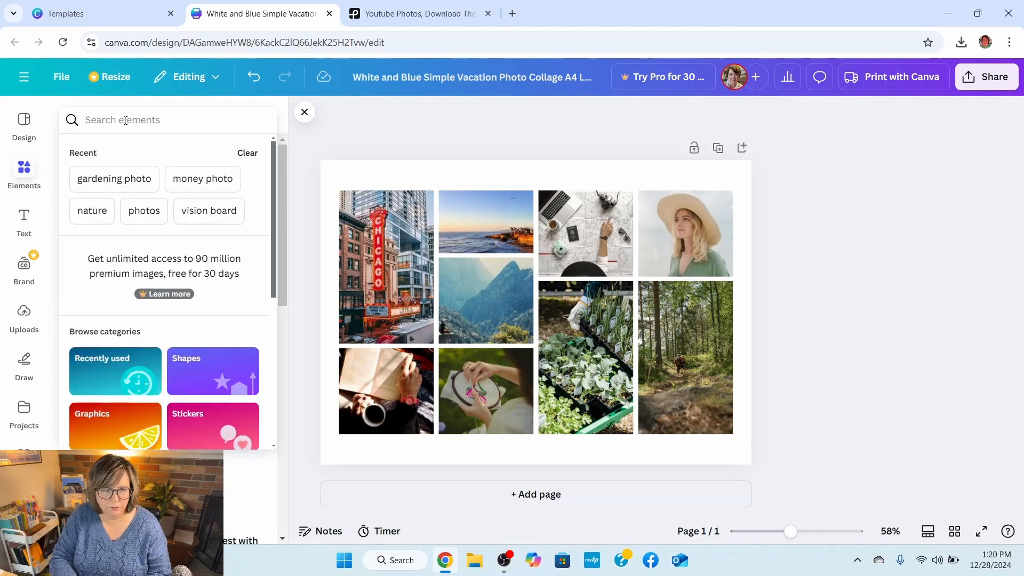
text(money pho)
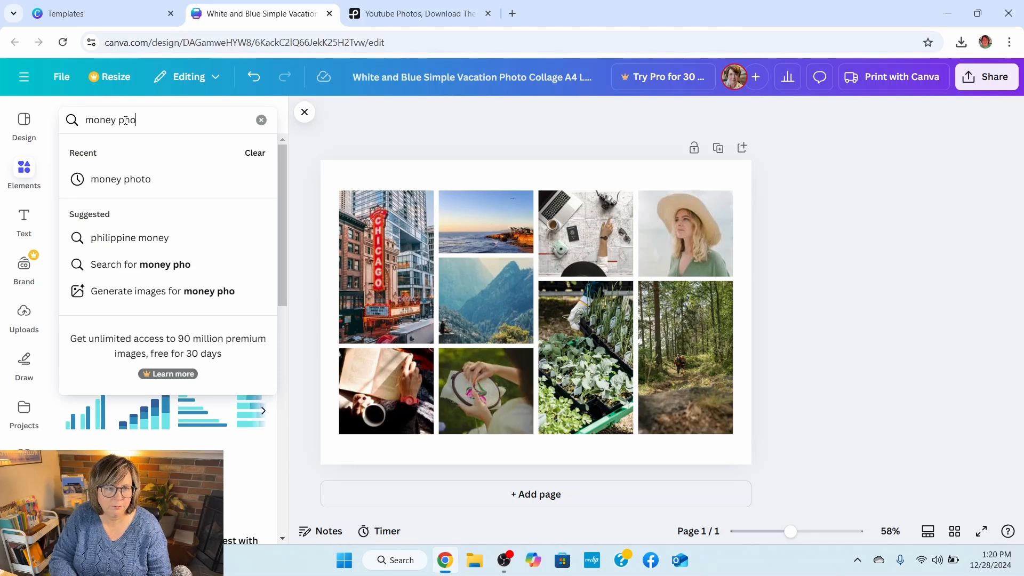
text(to)
key(Return)
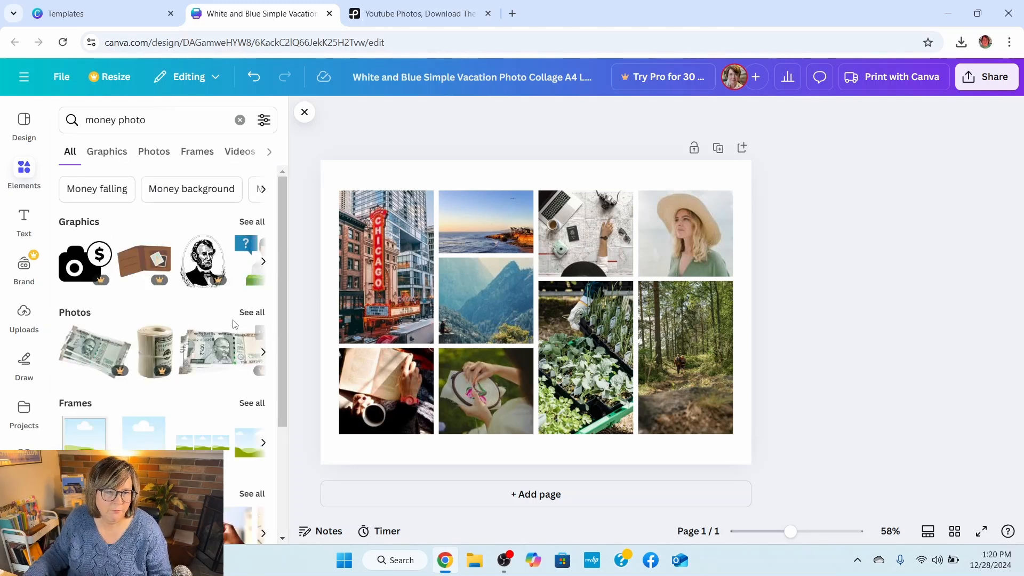
click(254, 313)
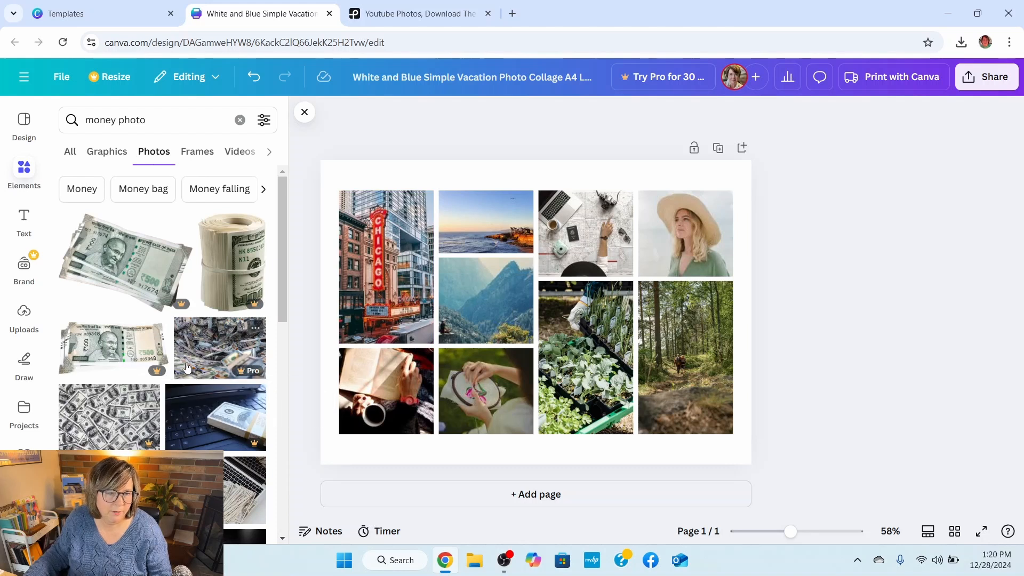
scroll(175, 366, down, 3)
scroll(155, 368, down, 3)
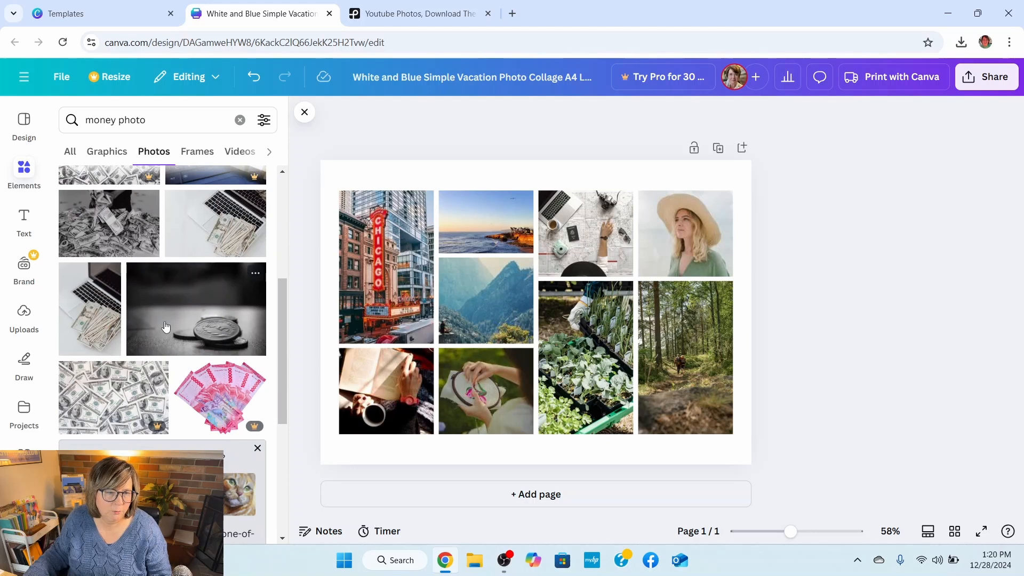
drag(166, 326, 680, 225)
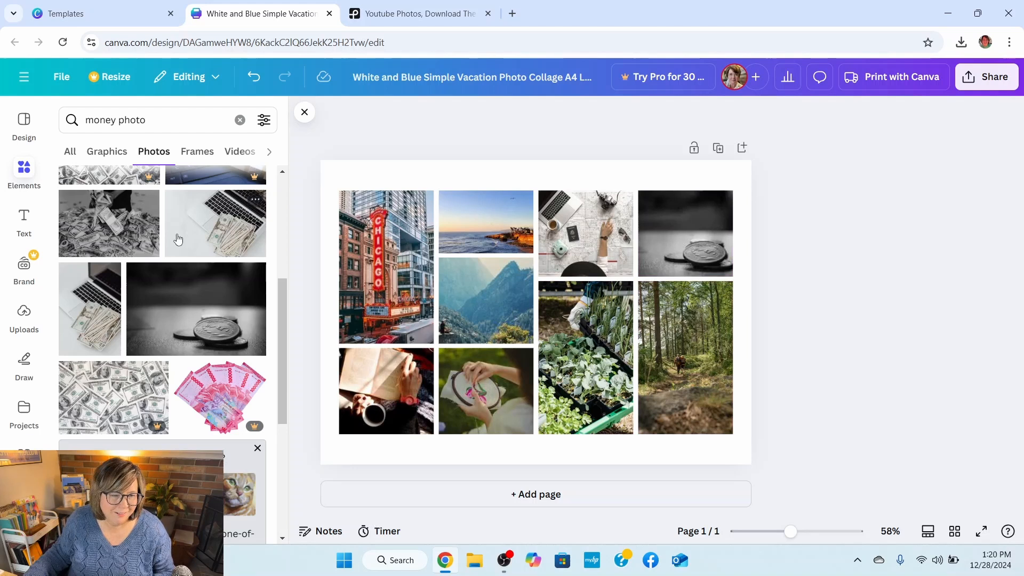
- Browse the text font combinations for a title style and try the "Piece of Cake" combination
click(20, 226)
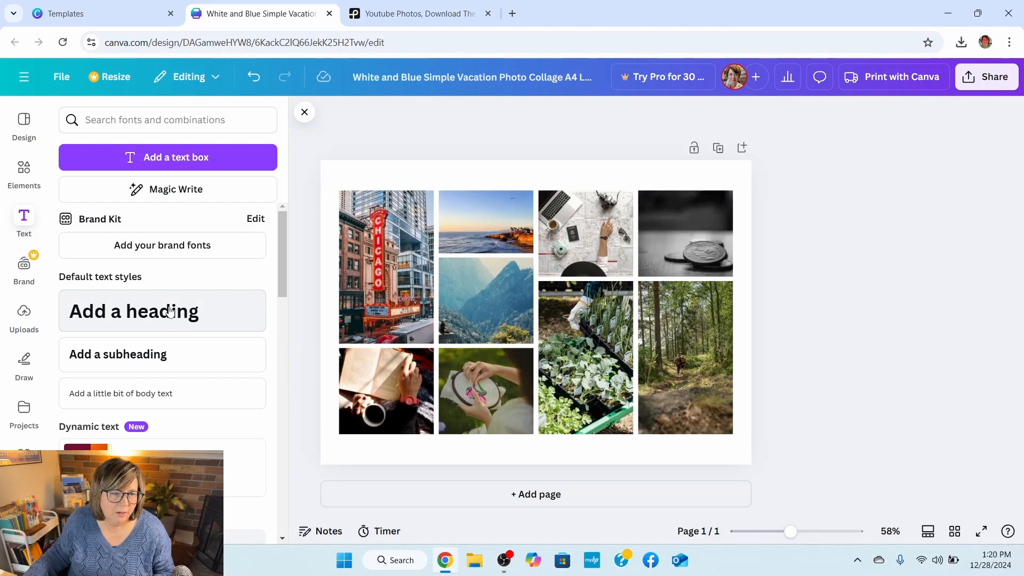
scroll(170, 311, down, 4)
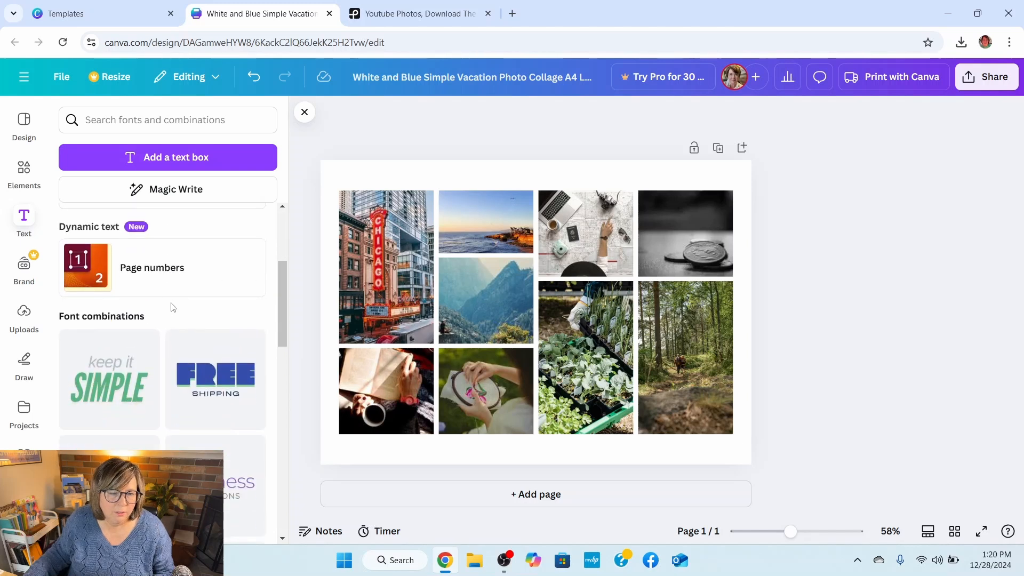
scroll(171, 307, down, 3)
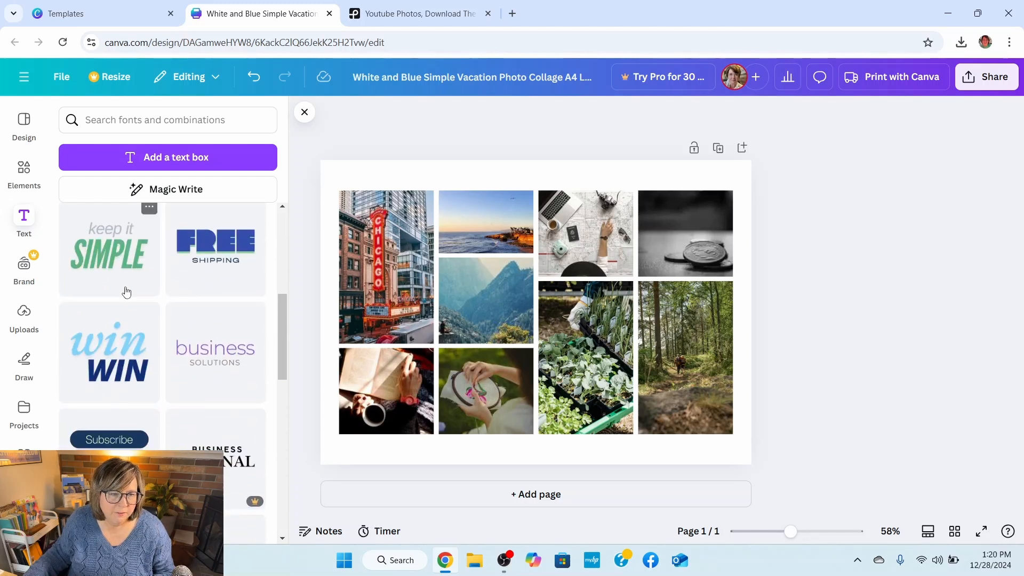
scroll(126, 292, up, 3)
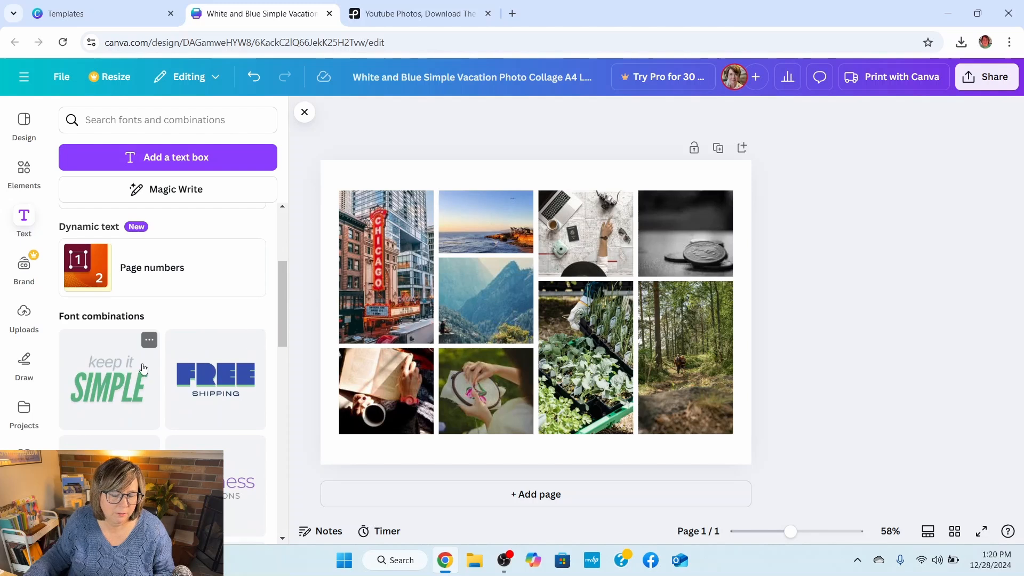
scroll(143, 368, down, 1)
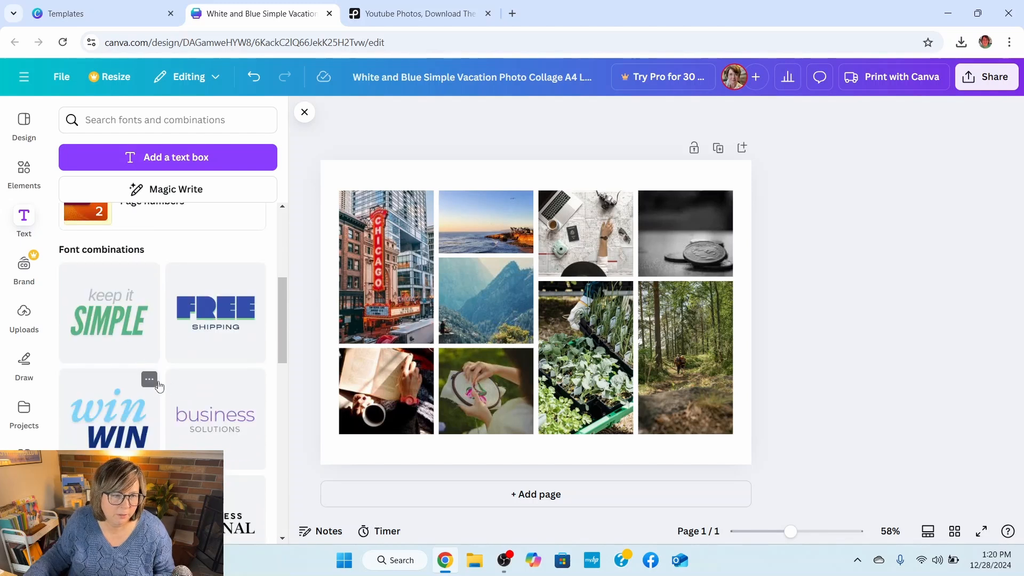
scroll(146, 377, up, 3)
scroll(158, 386, down, 7)
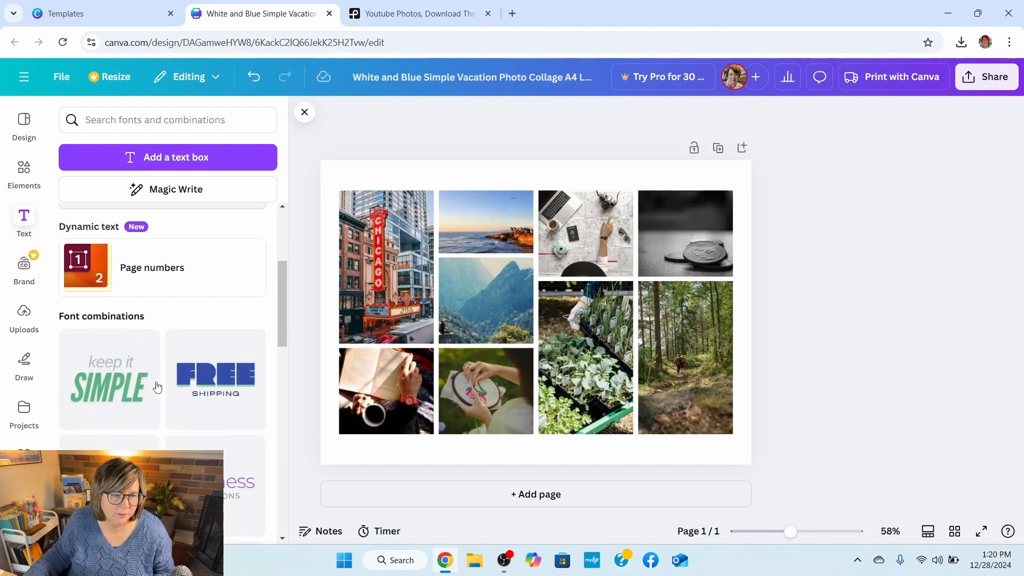
scroll(156, 384, down, 2)
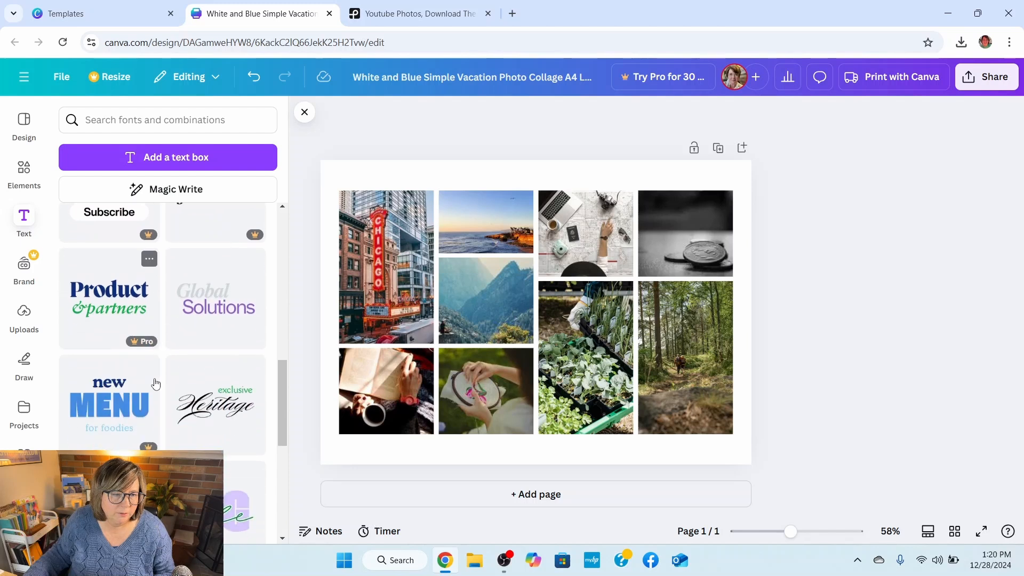
scroll(154, 383, down, 3)
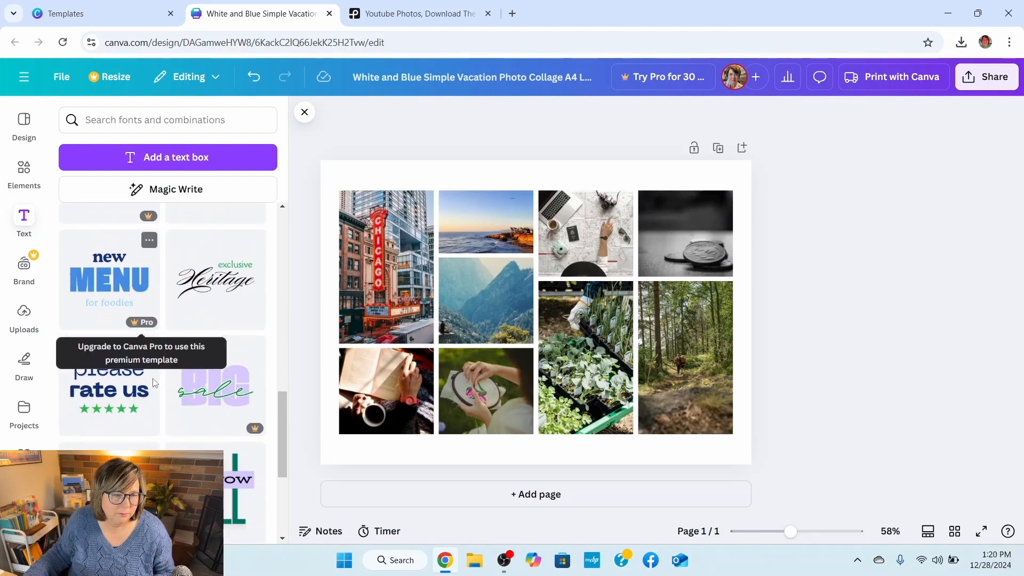
scroll(154, 383, down, 5)
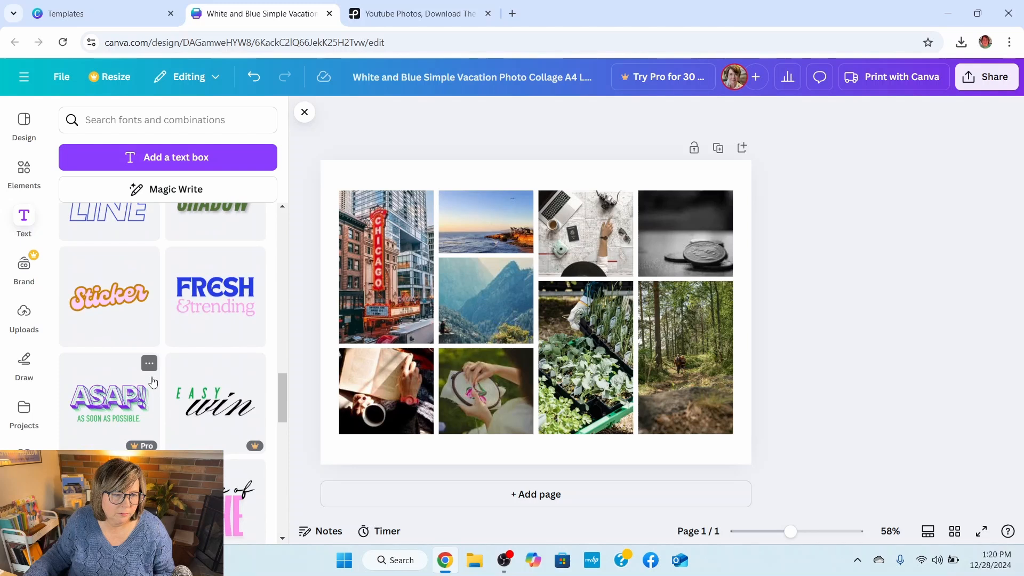
scroll(154, 382, down, 4)
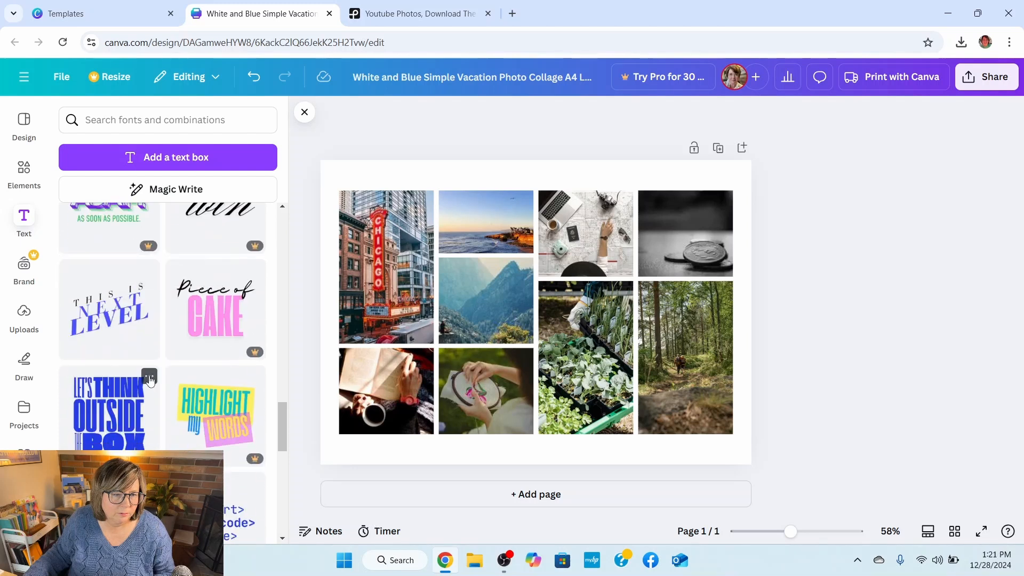
click(208, 319)
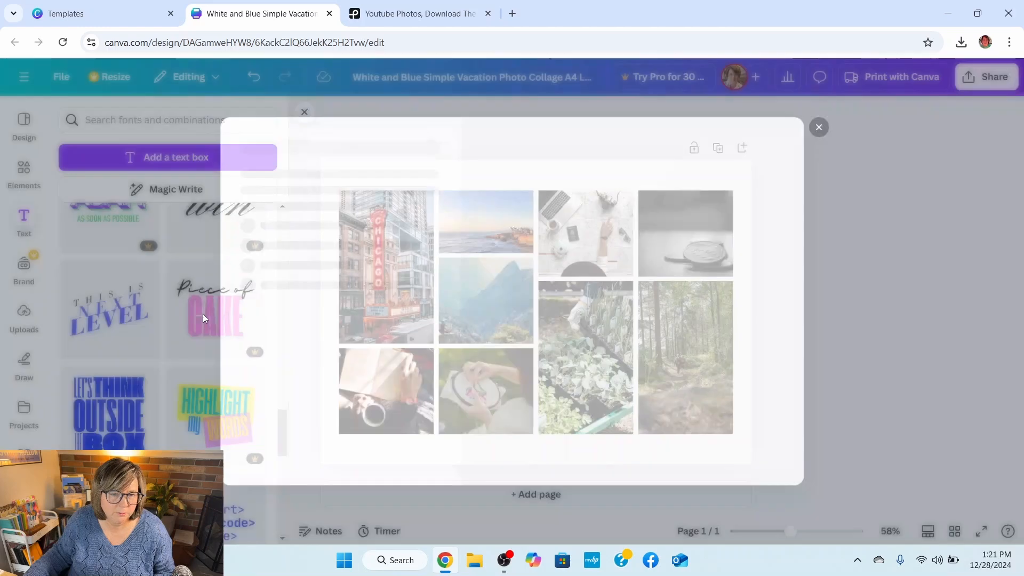
click(841, 115)
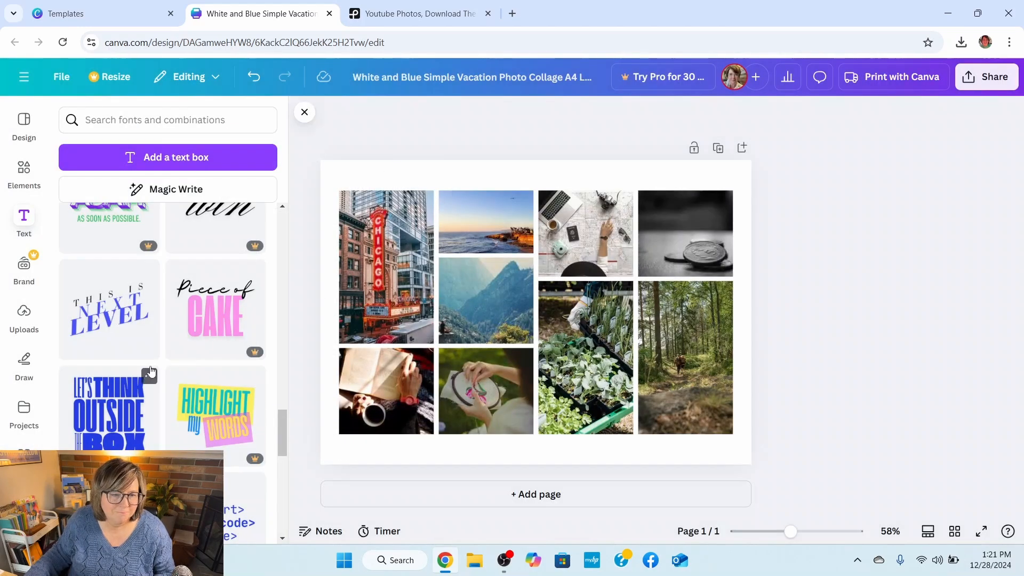
- Add the "Cheers to the New Year" font combination, shrink it and position it over the coins photo
scroll(149, 386, down, 1)
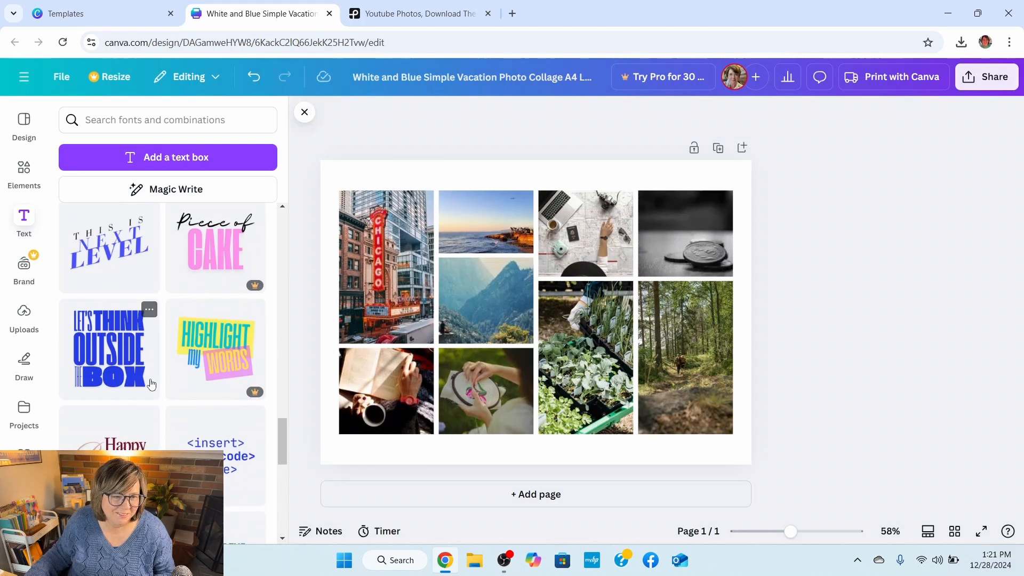
scroll(151, 384, down, 3)
scroll(152, 382, down, 3)
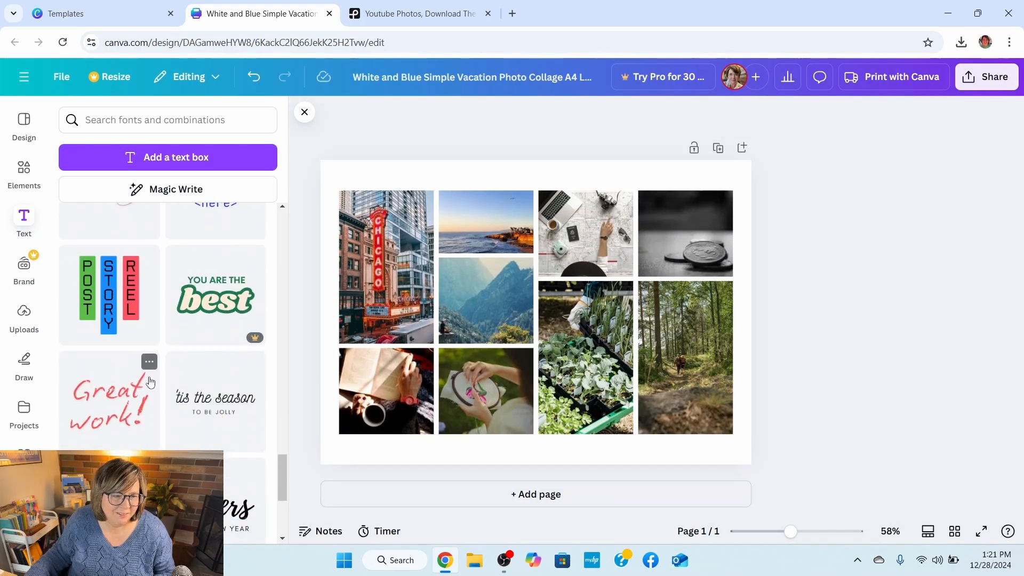
scroll(152, 381, down, 3)
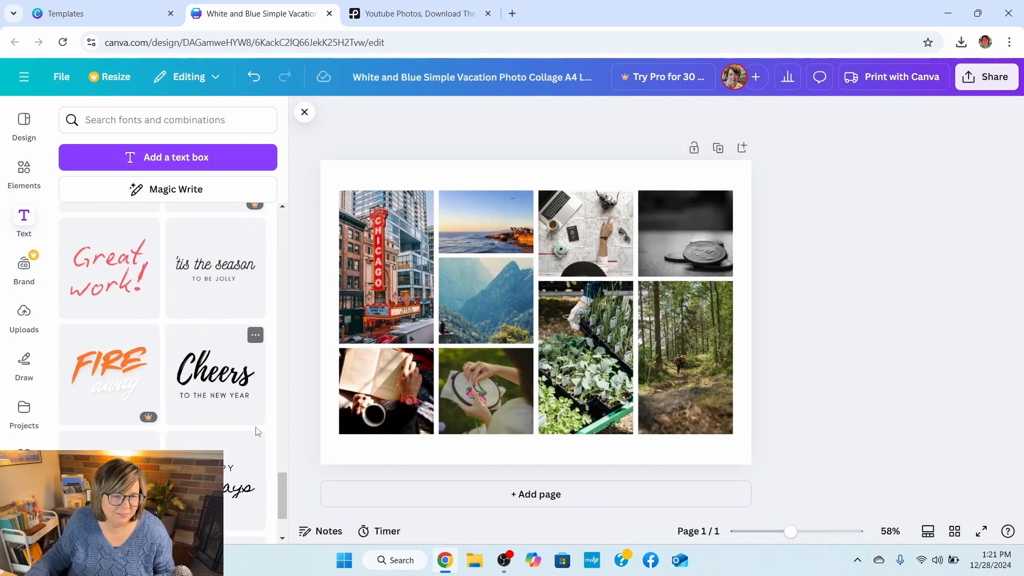
click(211, 384)
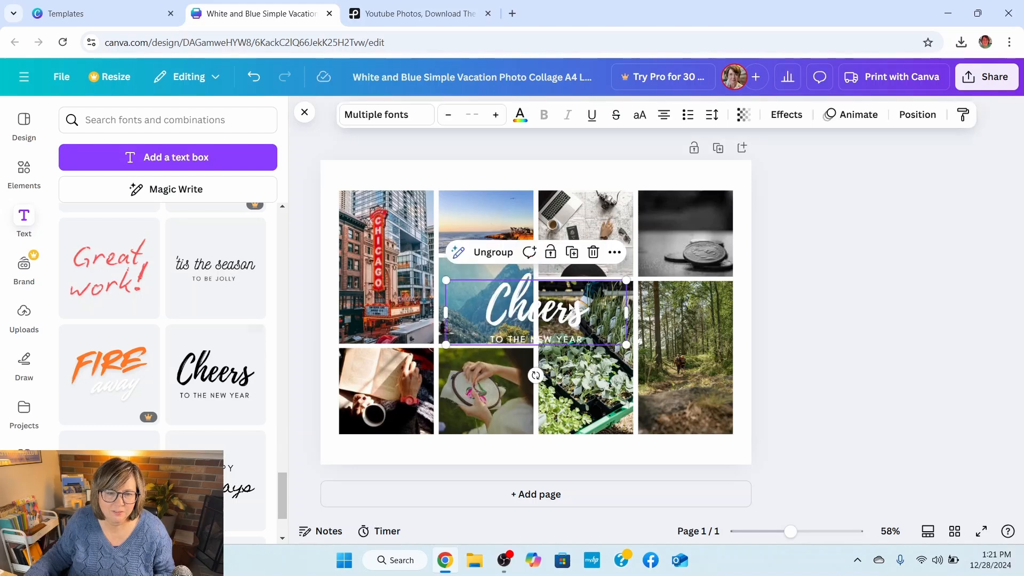
drag(569, 308, 660, 214)
drag(776, 248, 727, 231)
drag(668, 219, 697, 233)
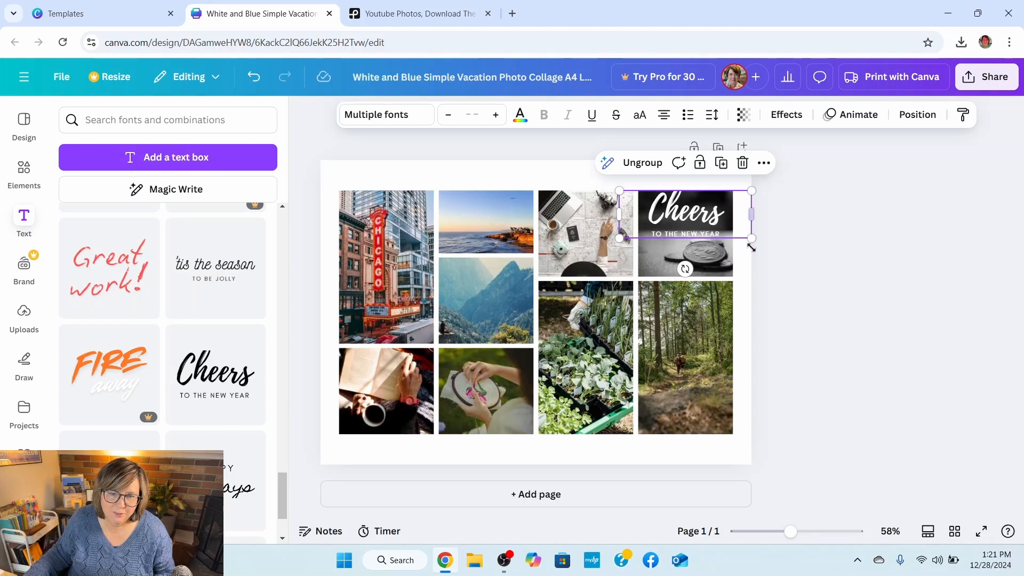
- Replace the large title text with "2025" and the small line beneath it with "VISION BOARD"
click(678, 212)
click(678, 211)
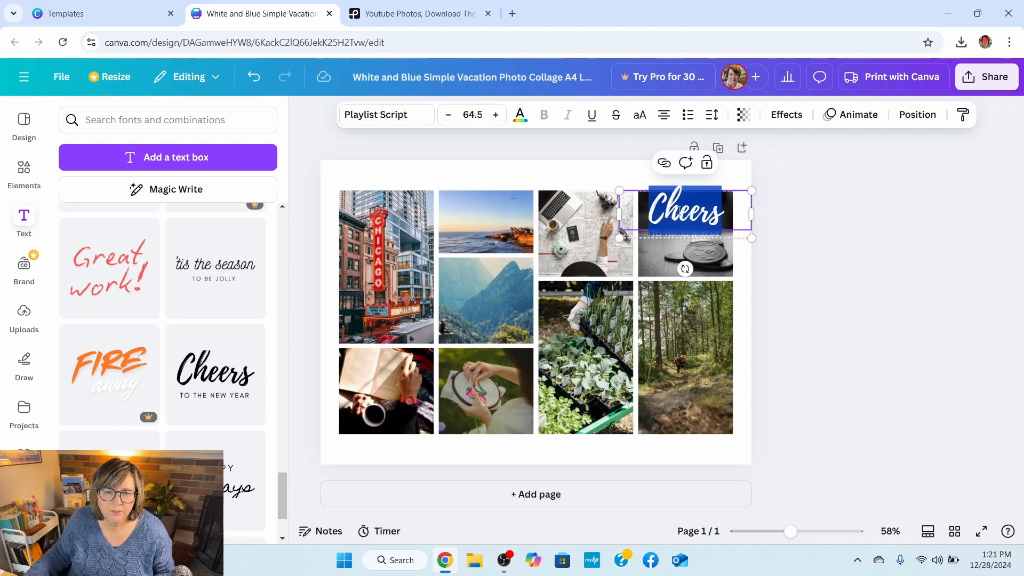
text(2025)
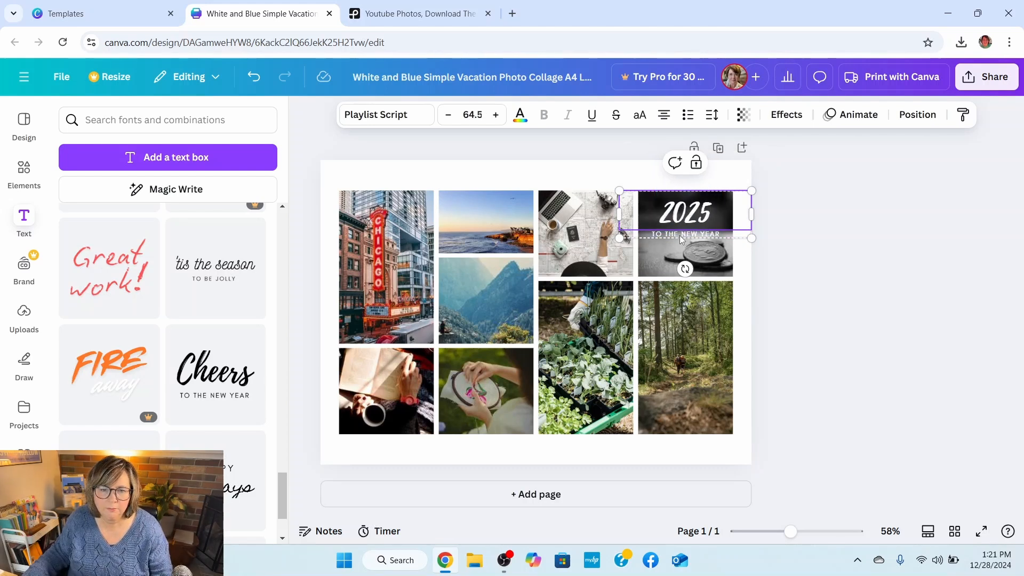
double_click(680, 230)
click(732, 236)
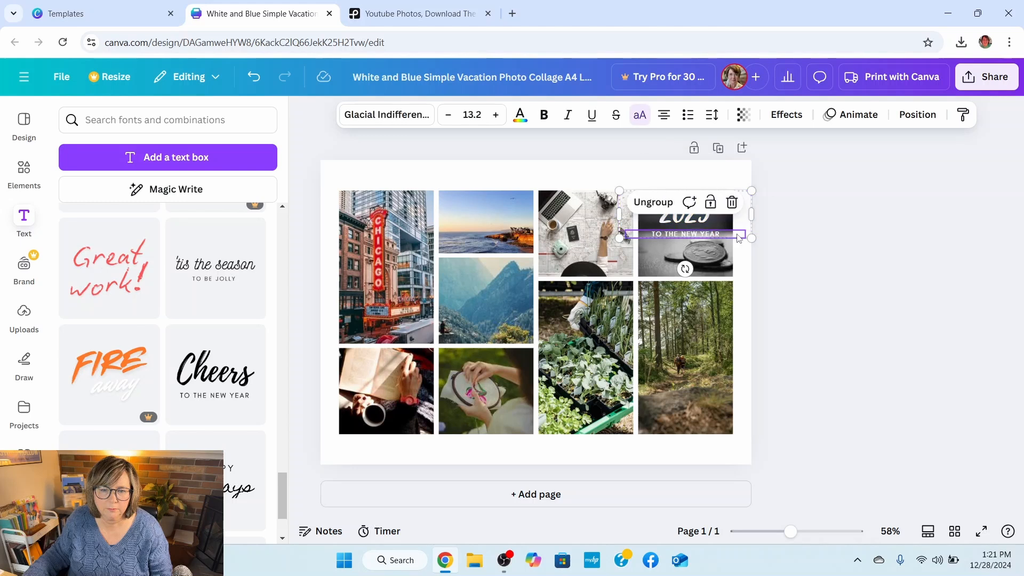
double_click(728, 233)
text(VISION BOARD)
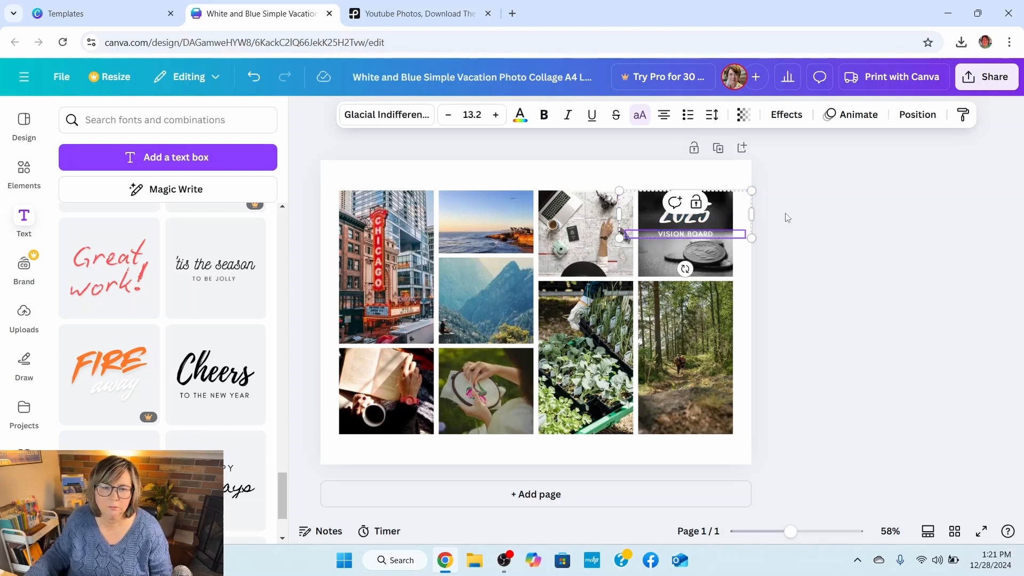
click(847, 221)
- Recolor the "2025" text with the orange-red from the Chicago photo's colors
click(680, 213)
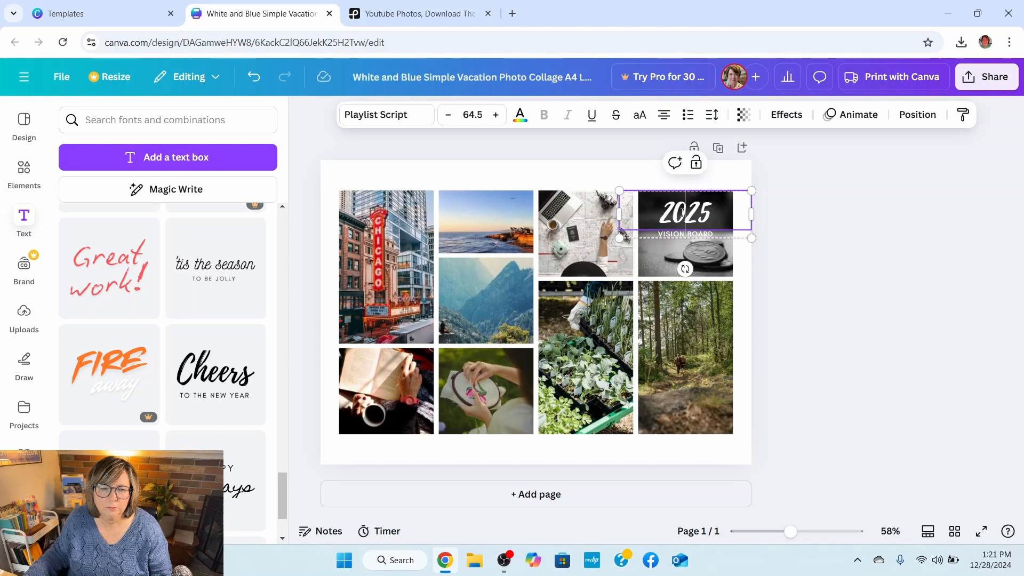
double_click(682, 212)
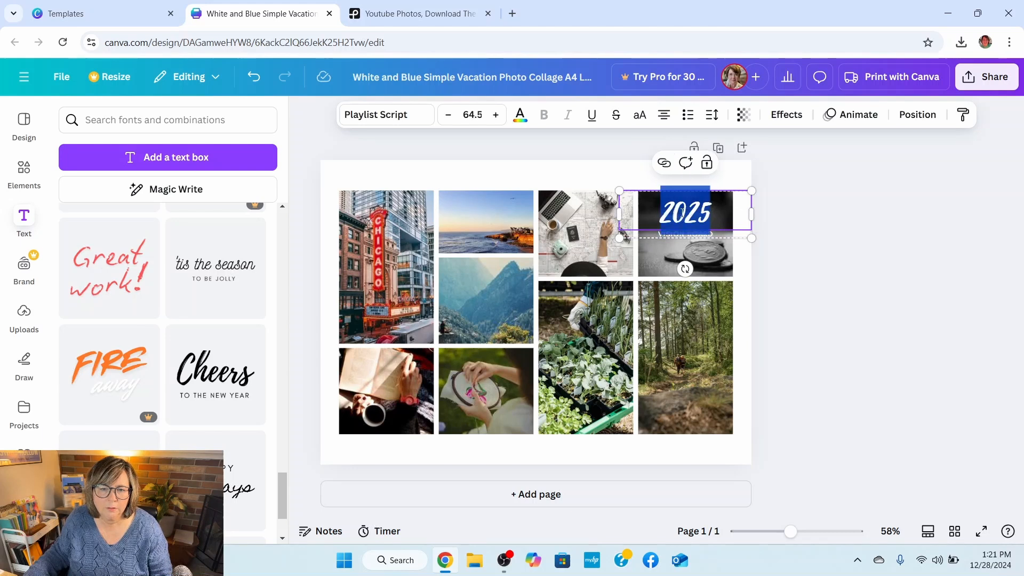
click(522, 118)
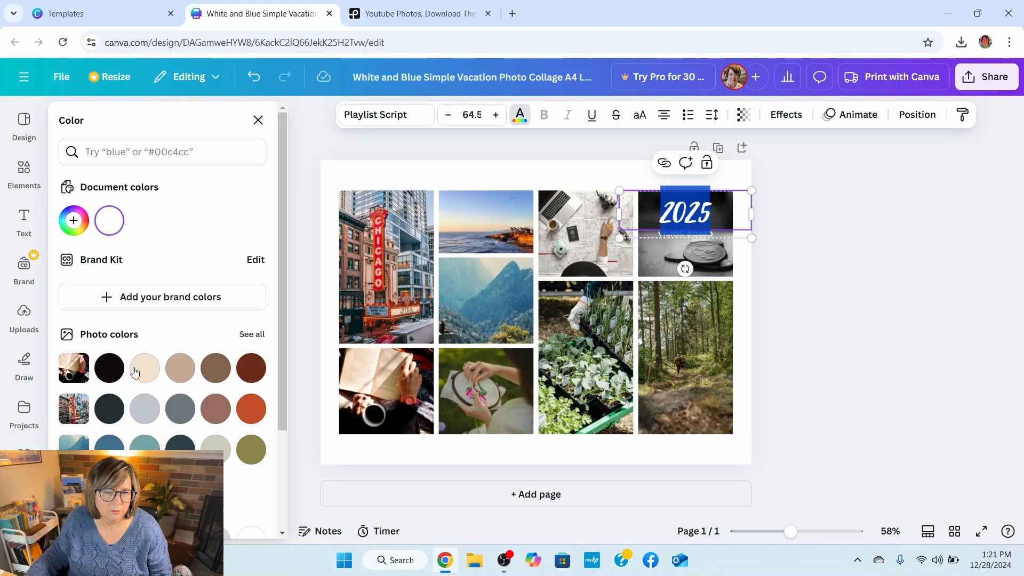
click(256, 416)
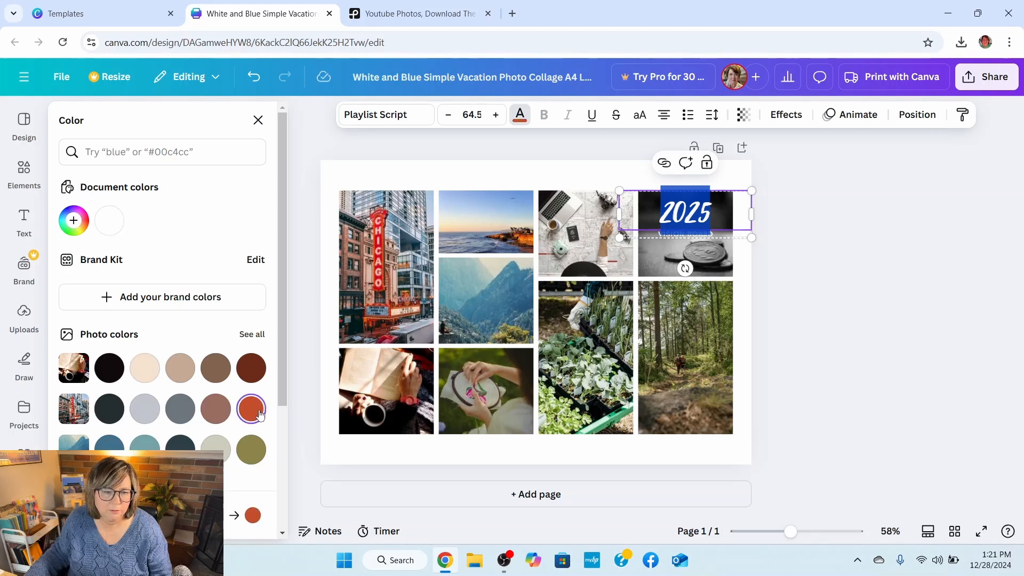
click(809, 225)
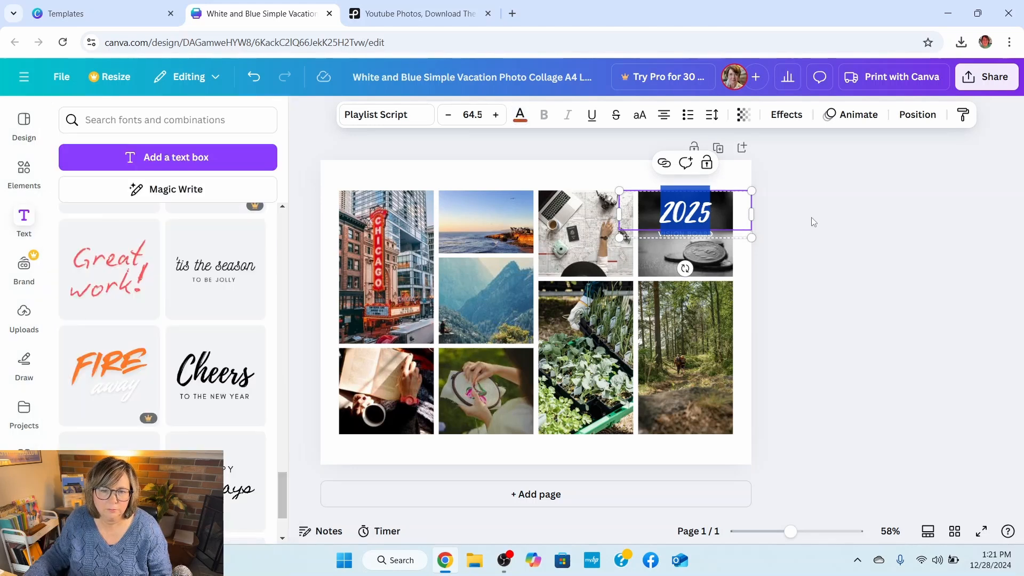
click(817, 213)
- Recolor the "VISION BOARD" text with the orange-red from the document colors
double_click(672, 234)
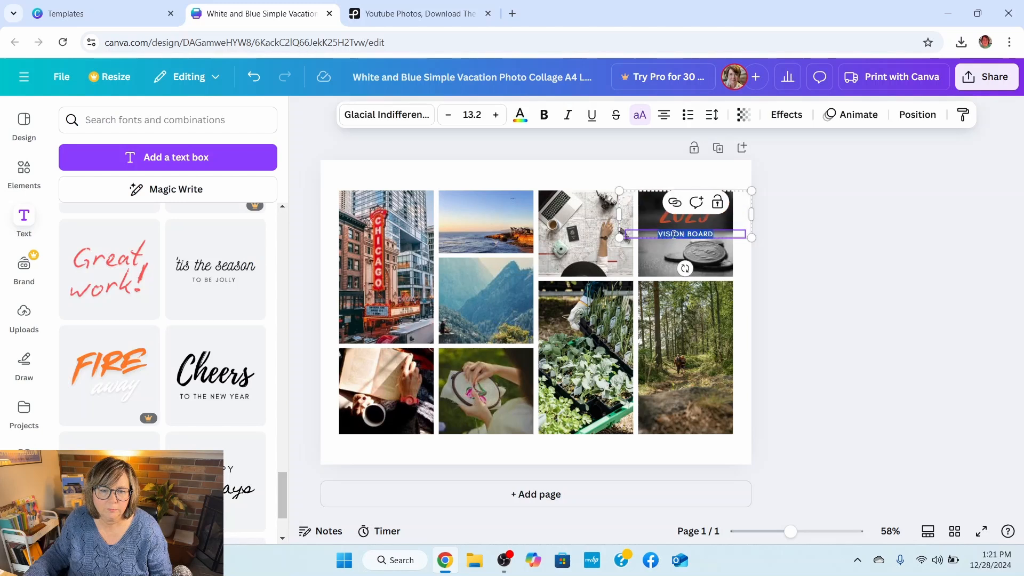
click(516, 118)
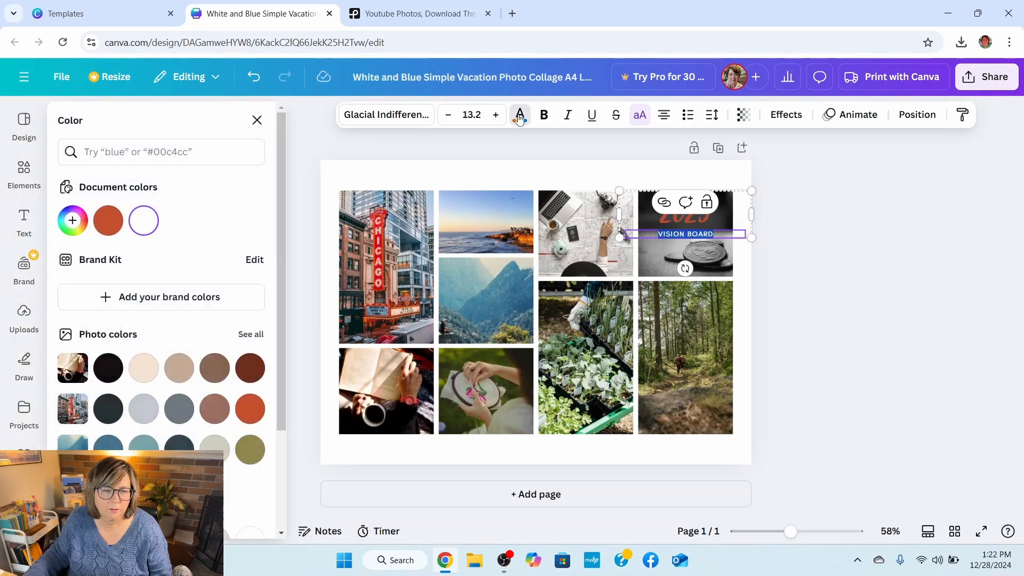
click(110, 221)
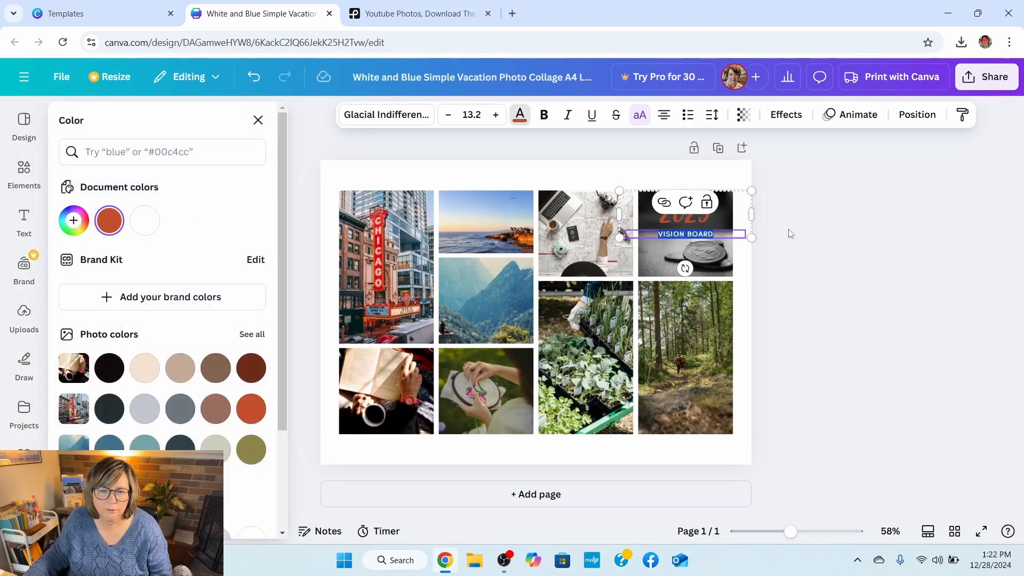
click(827, 215)
click(862, 201)
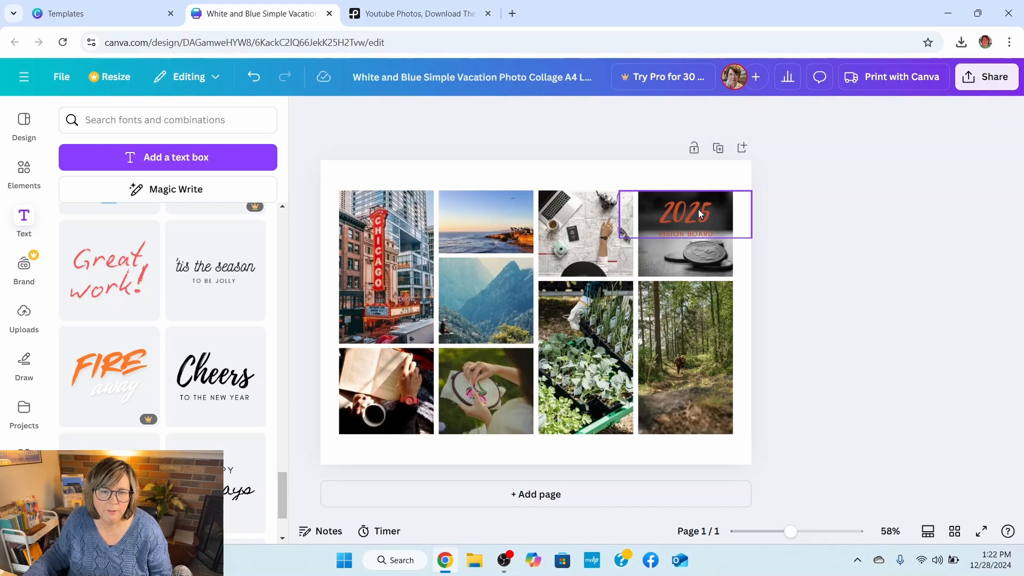
- Move the title group up so "2025" sits above the coins photo, and recolor "VISION BOARD" white
drag(699, 210, 692, 179)
click(821, 196)
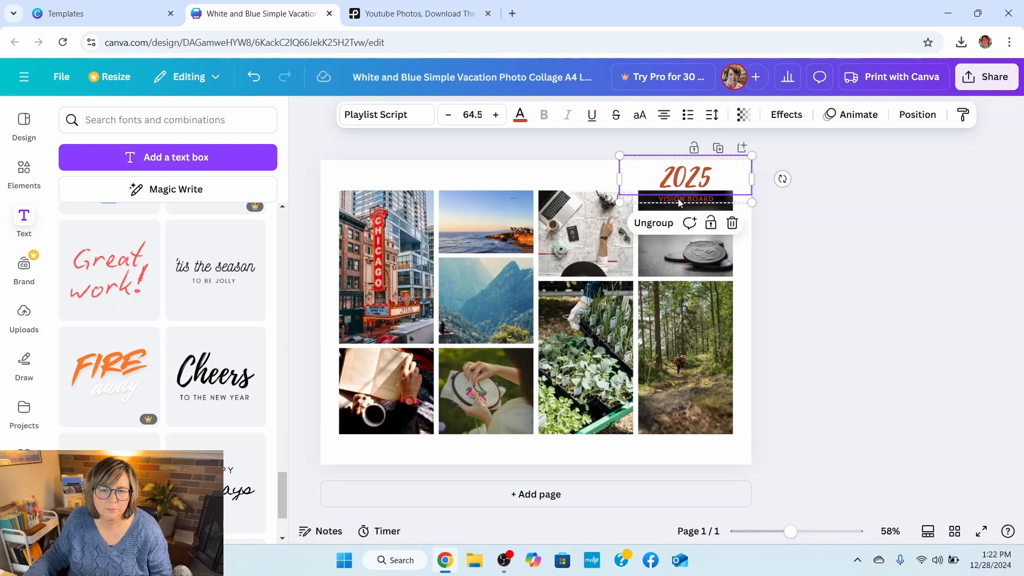
double_click(677, 198)
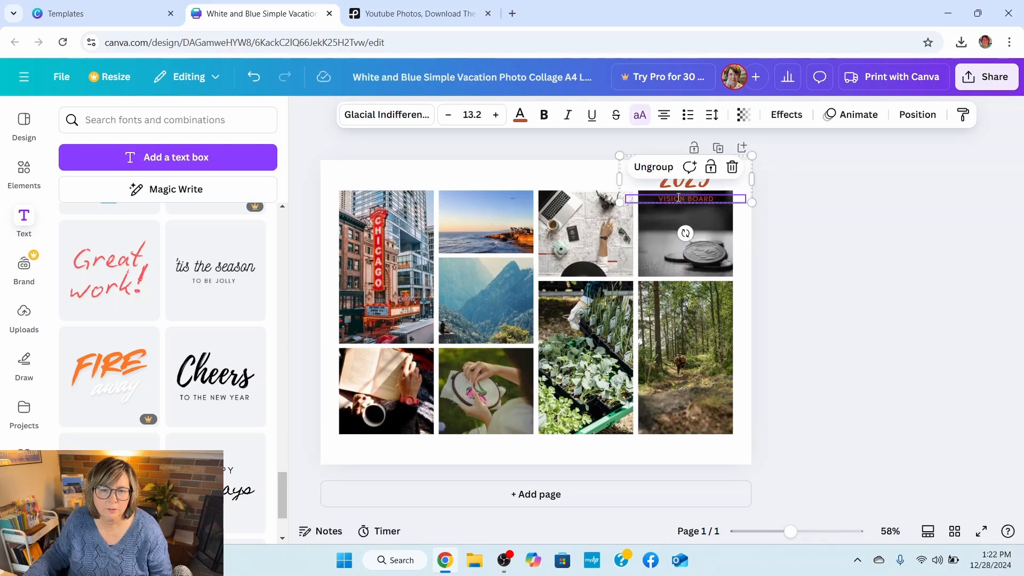
click(521, 115)
click(145, 222)
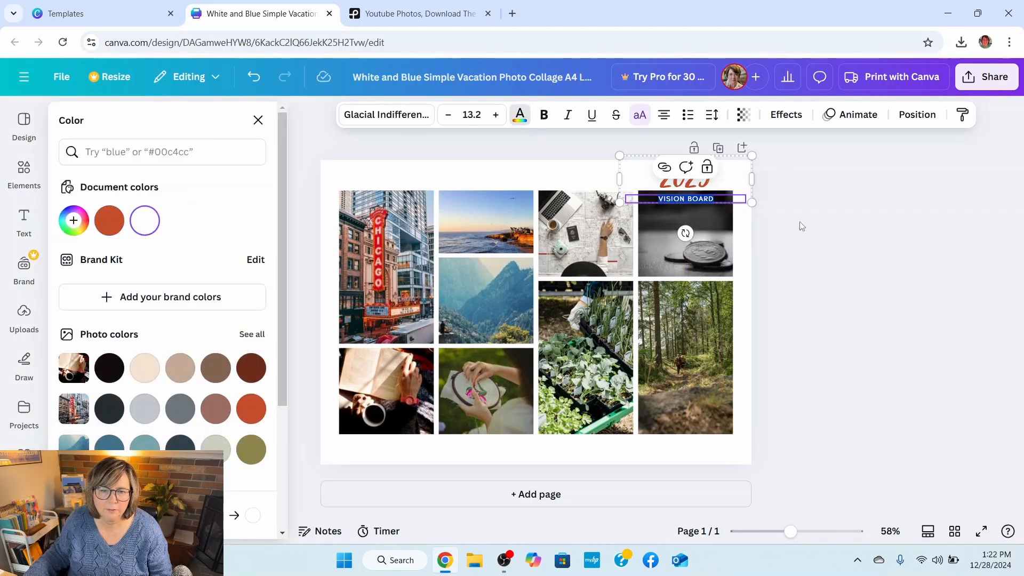
key(Escape)
click(820, 208)
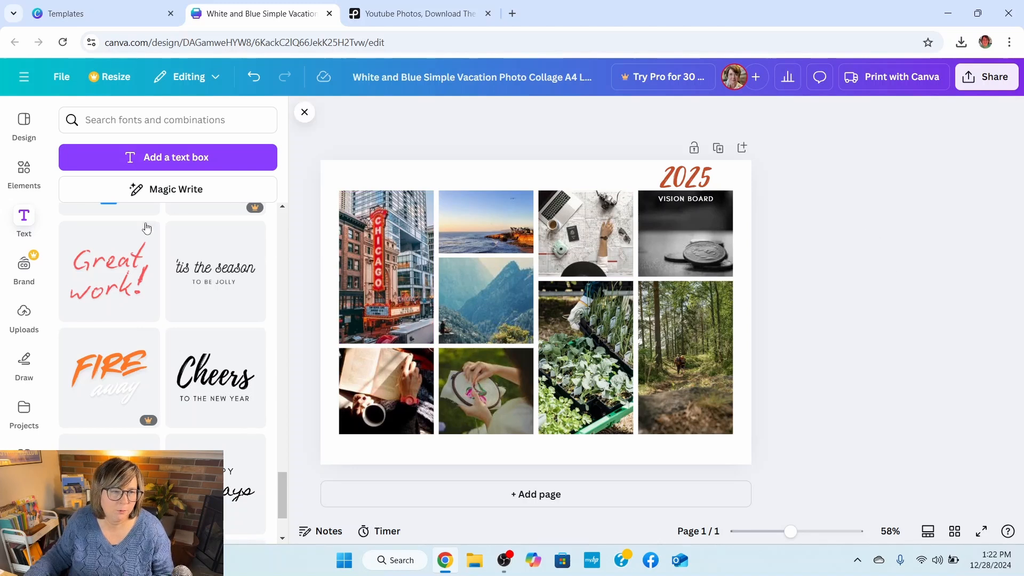
- Search the photo elements for "newspaper"
click(11, 182)
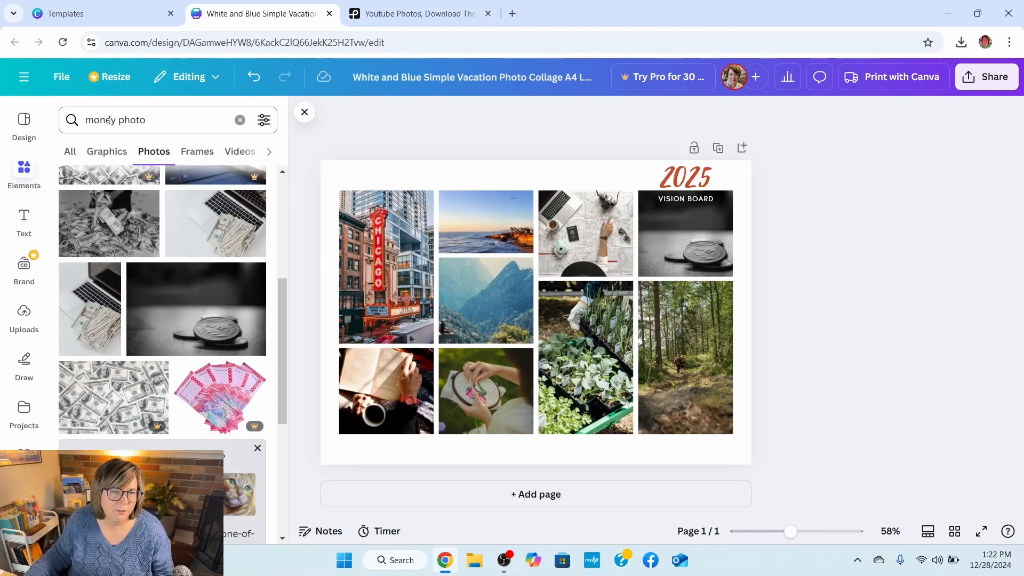
drag(147, 119, 68, 118)
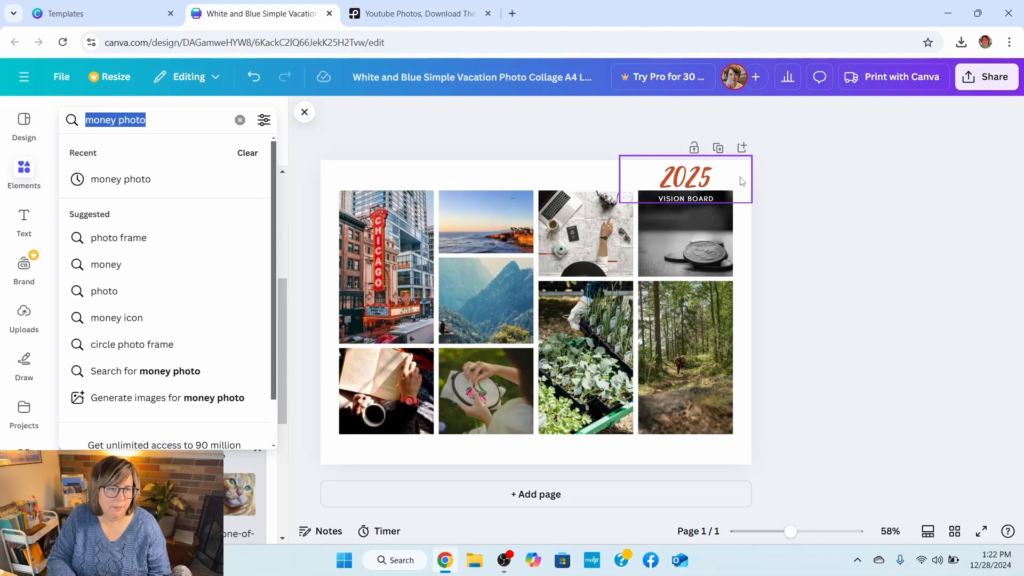
text(newspaper)
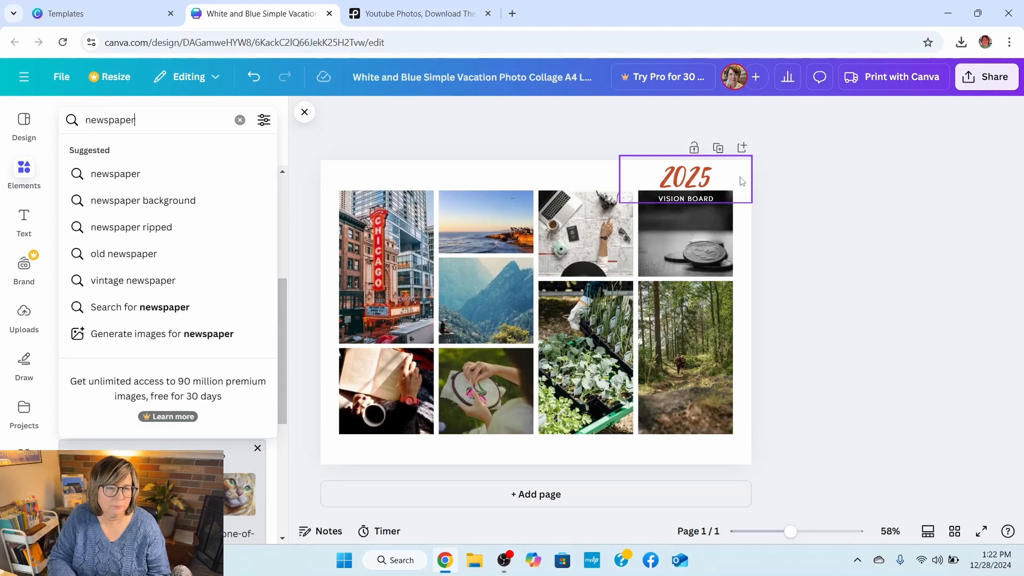
key(Return)
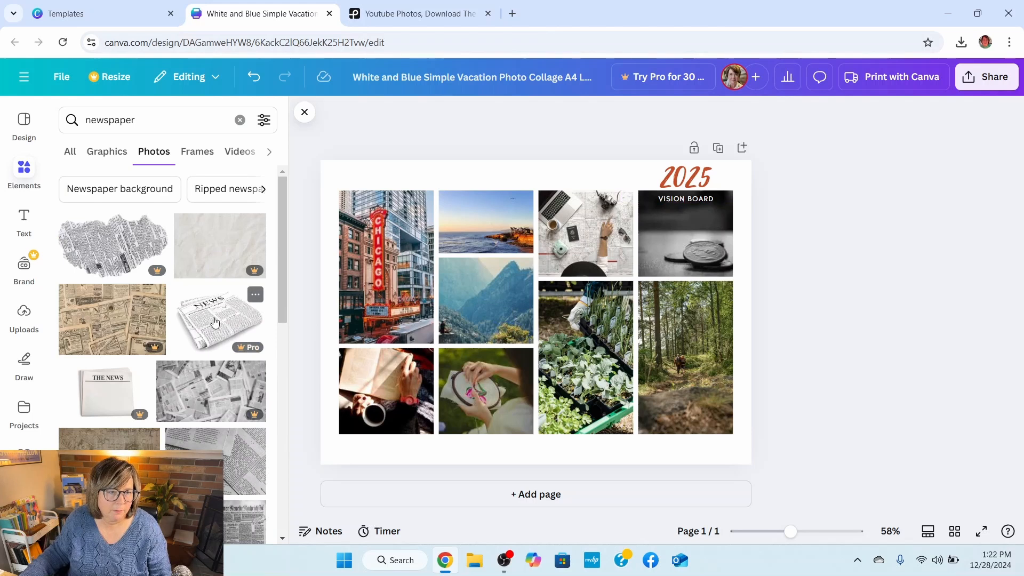
- Add the cracked brown newsprint photo and shrink it over the page's lower-right corner
scroll(212, 319, down, 3)
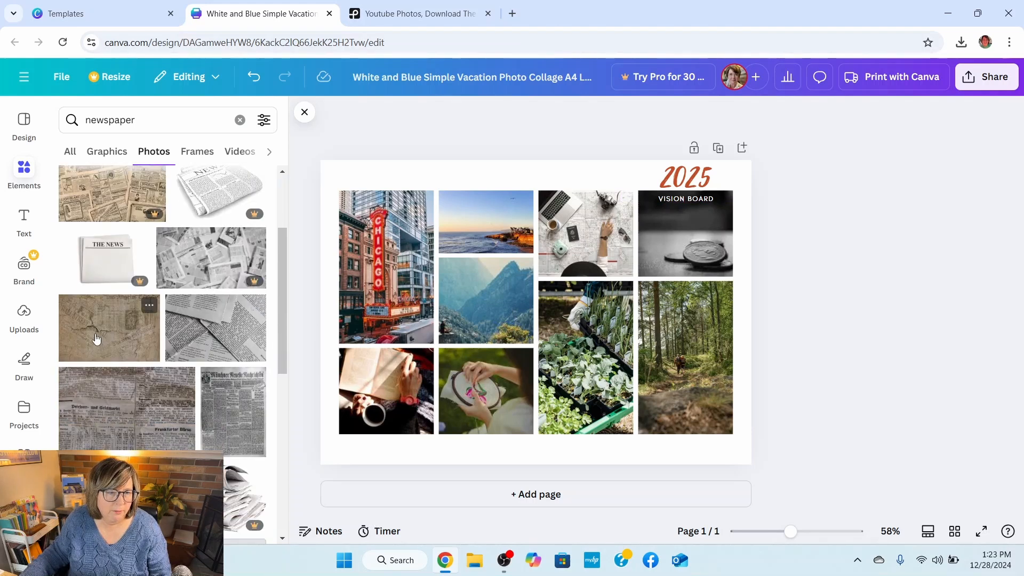
click(130, 334)
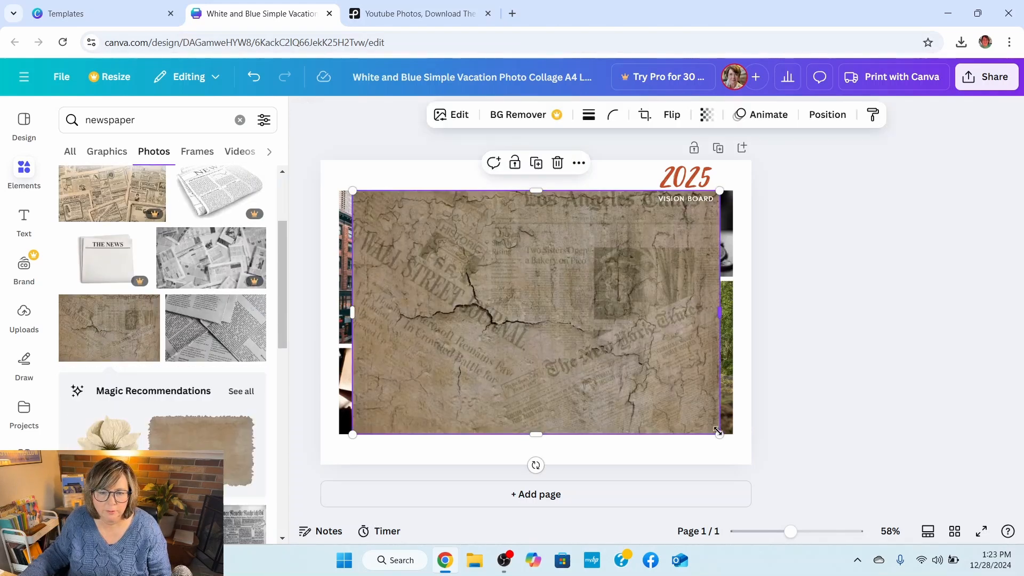
drag(725, 433, 753, 441)
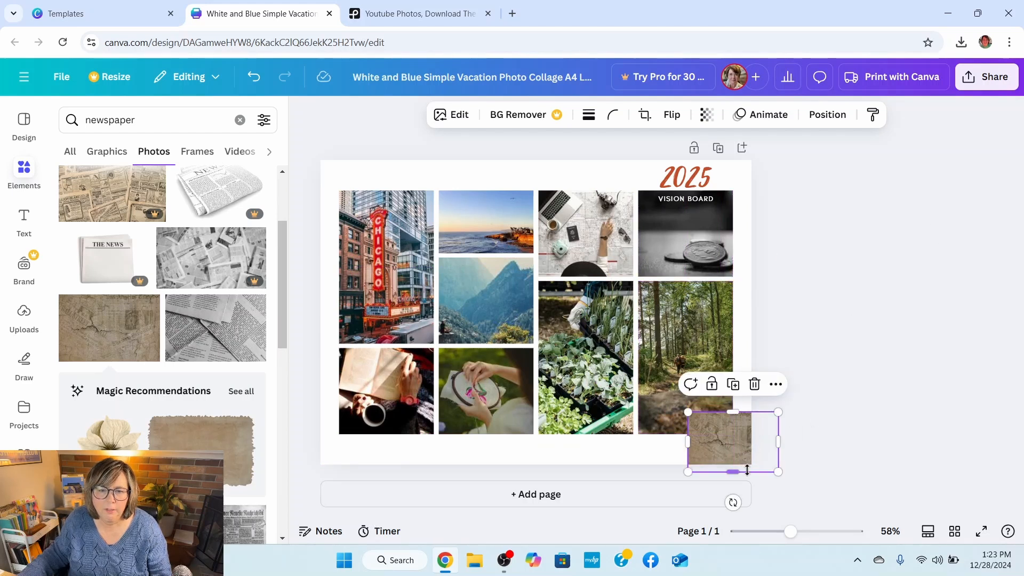
- Send the newsprint photo behind the forest photo and enlarge it up and leftward to reach the garden photo
click(827, 115)
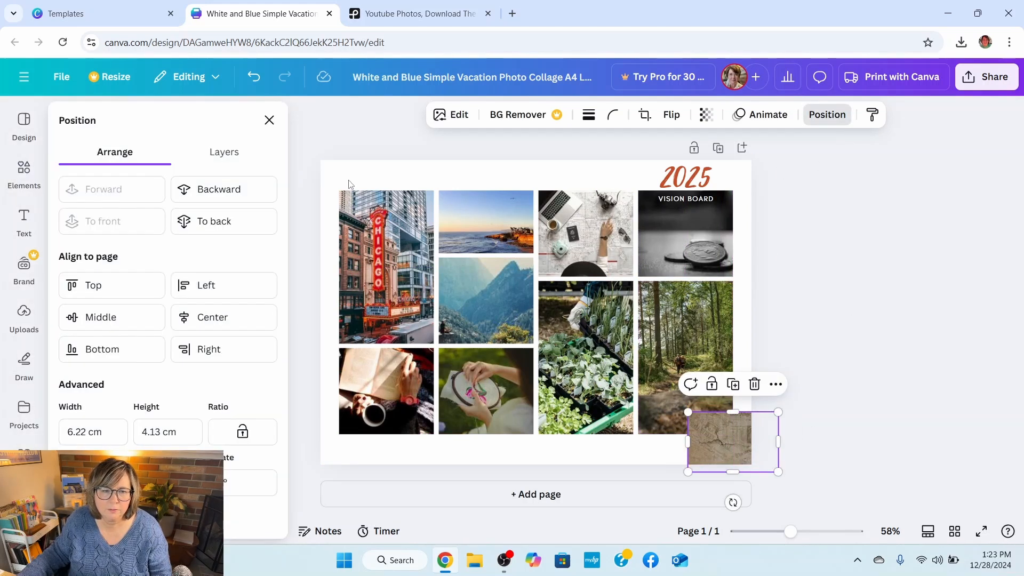
click(207, 204)
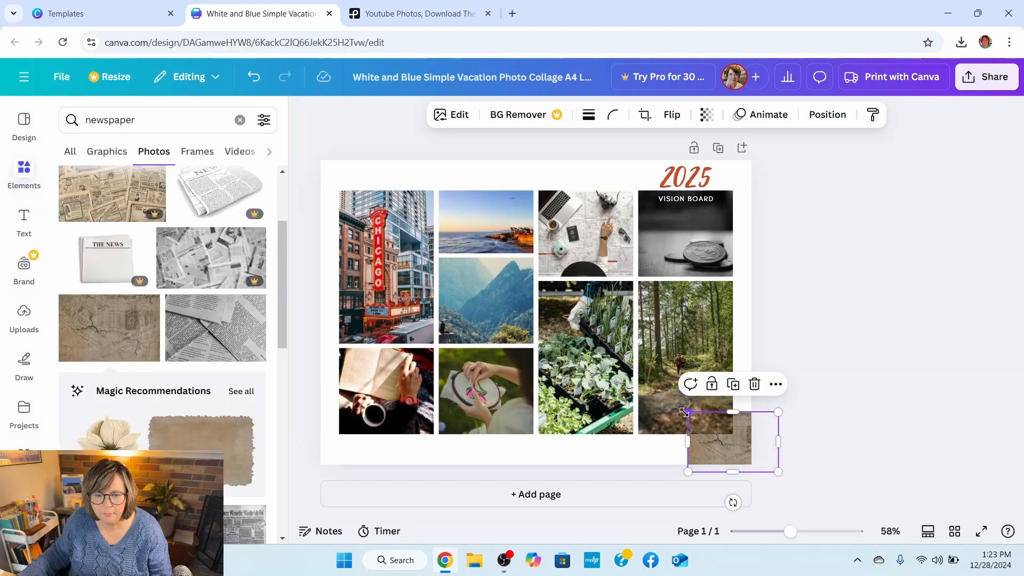
drag(688, 412, 589, 362)
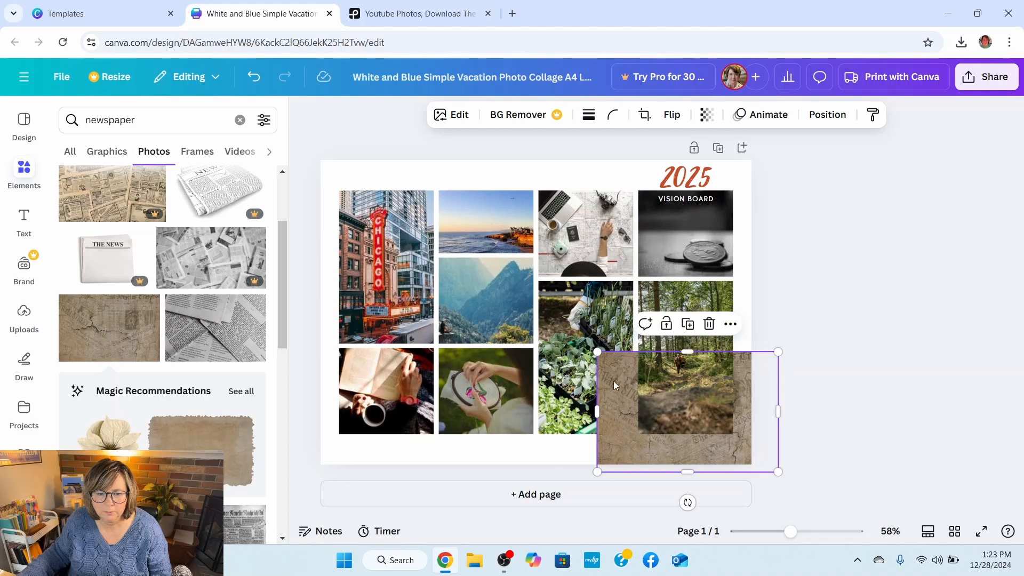
- Bring the garden photo to the front so it covers the newsprint photo
click(570, 357)
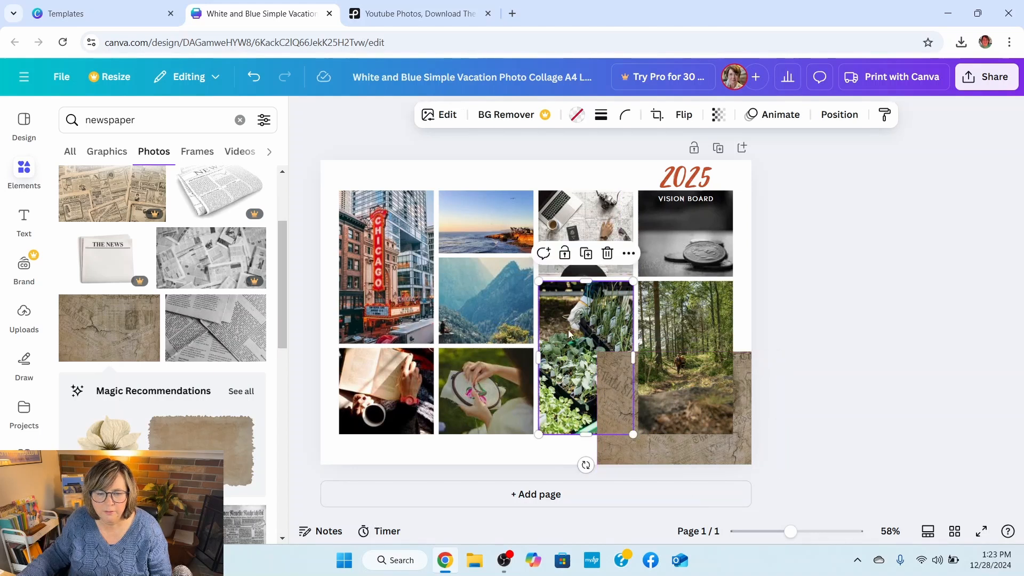
right_click(576, 331)
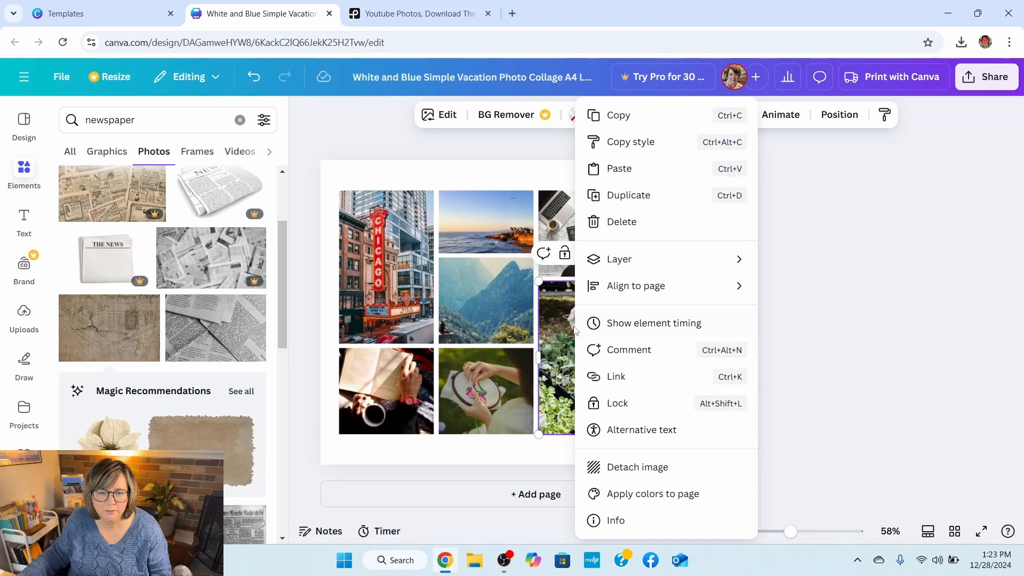
click(883, 244)
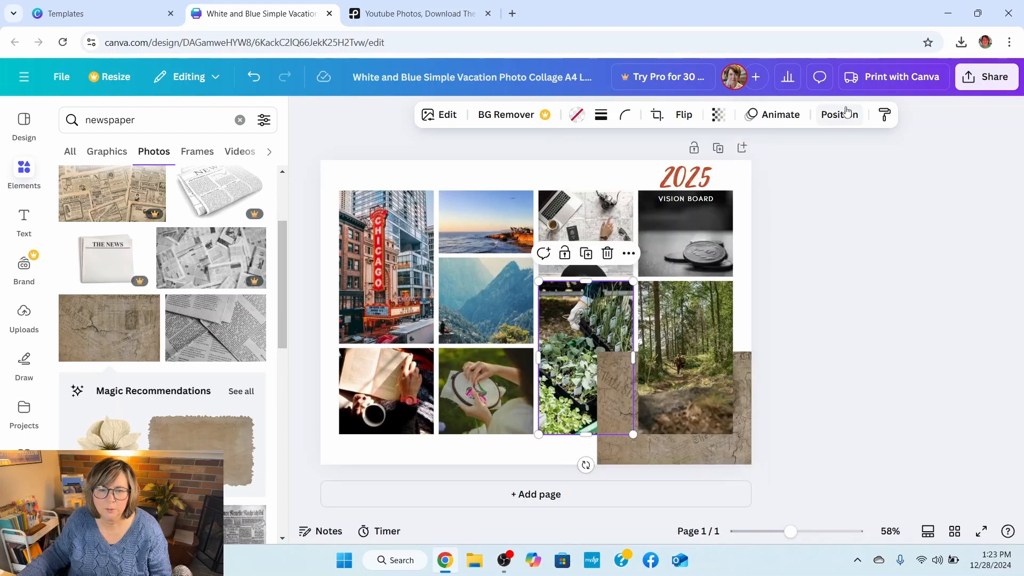
click(847, 112)
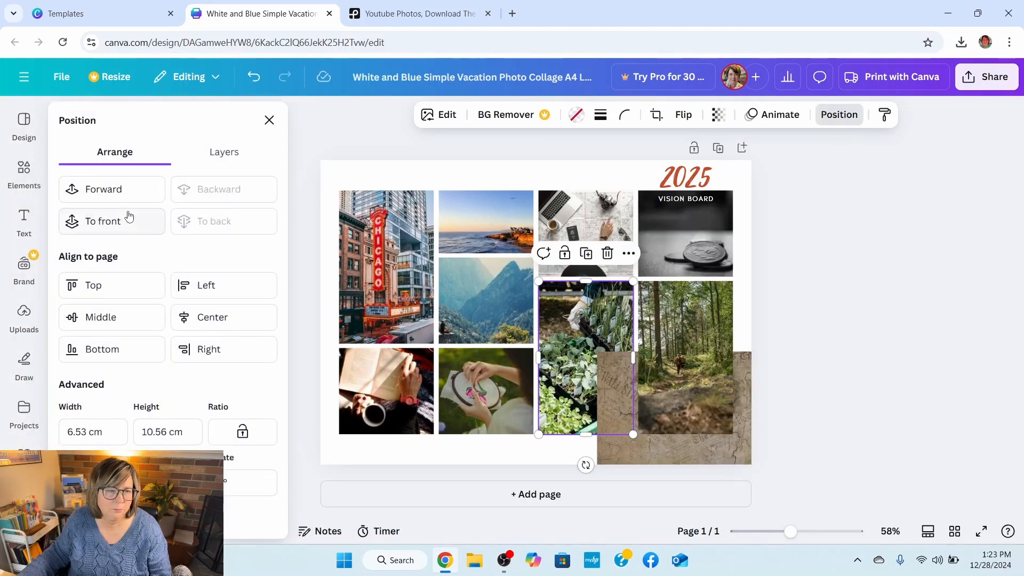
click(101, 219)
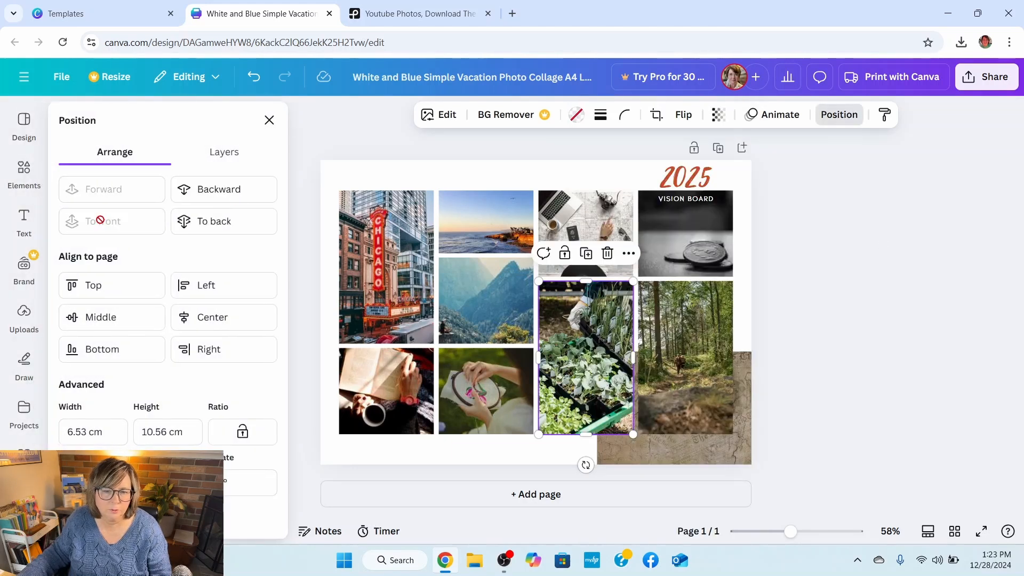
click(866, 302)
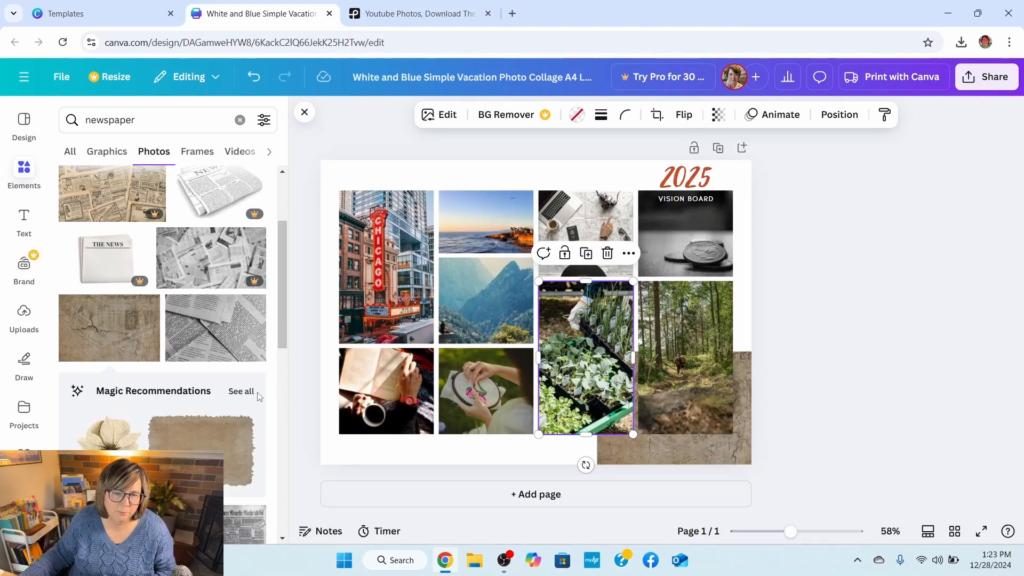
- Browse all the magic recommendations and add the typewritten paper strip with purple flowers
click(242, 392)
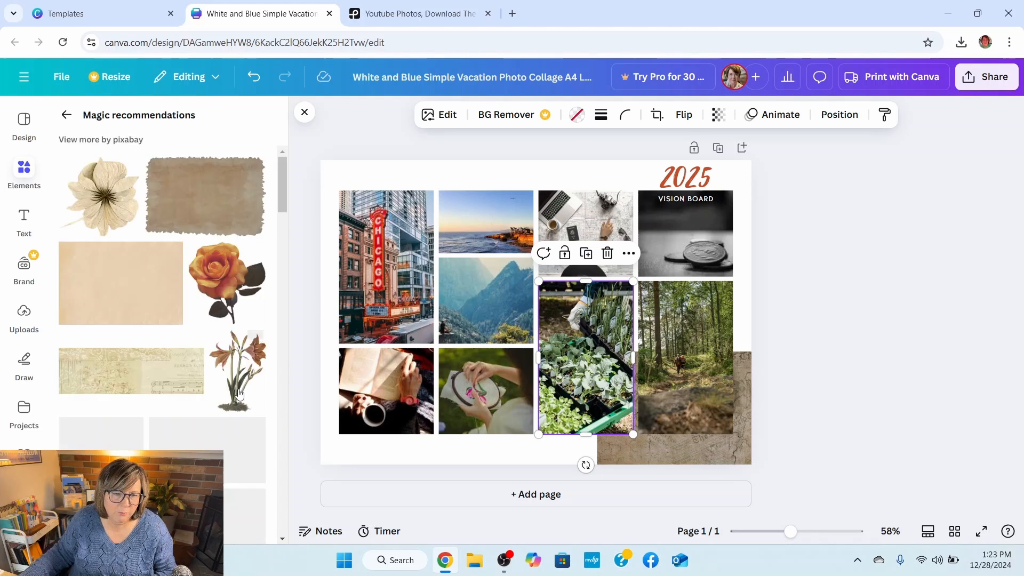
scroll(130, 408, down, 1)
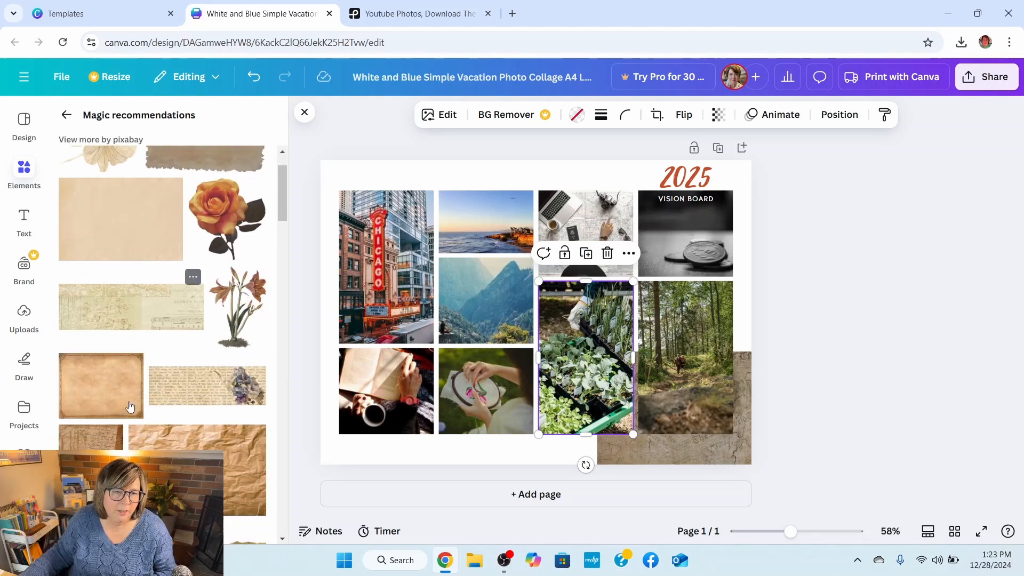
scroll(132, 422, up, 1)
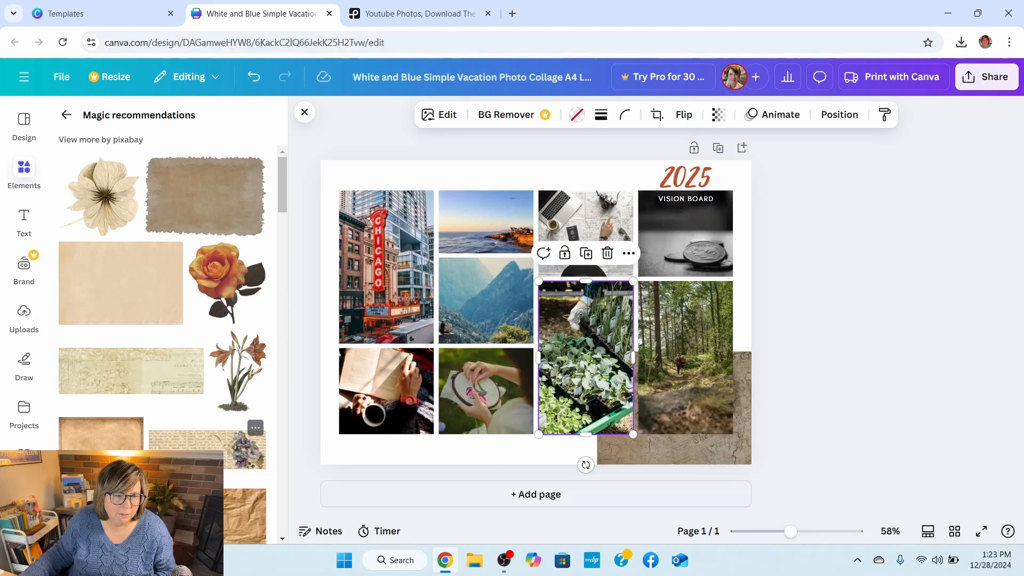
click(178, 445)
- Try to move the flowered paper strip toward the page's upper edge, undoing each drop into a photo frame
drag(572, 257, 562, 202)
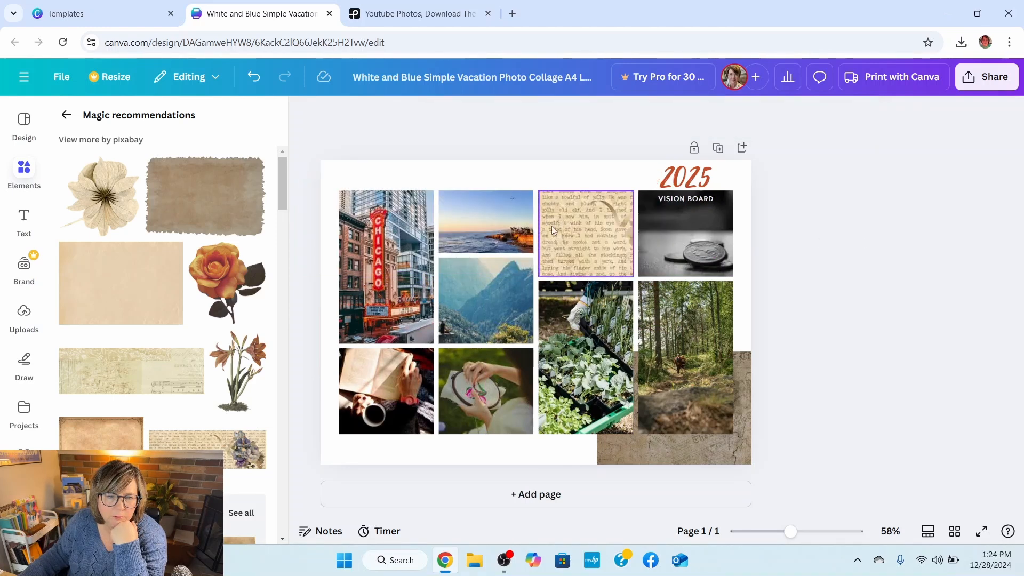
click(254, 77)
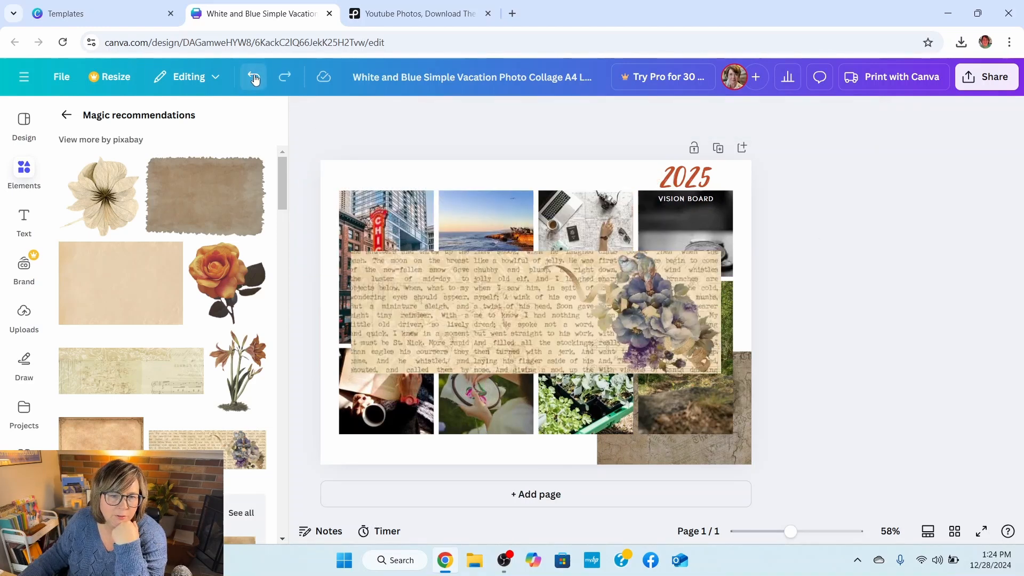
drag(476, 278, 443, 196)
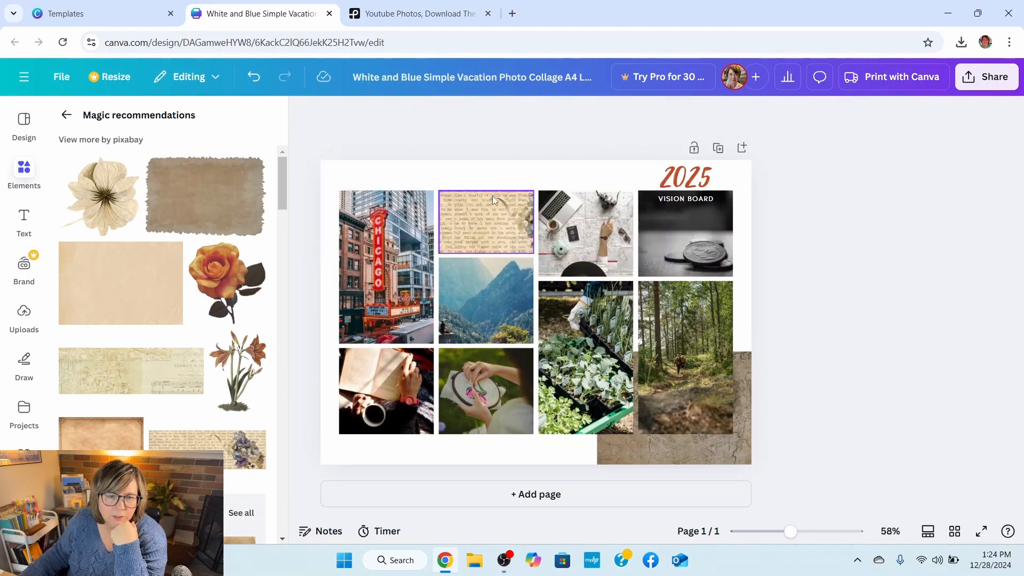
click(254, 76)
- Place the flowered paper strip in the page's upper-left corner, overlapping the tops of the first photos
drag(444, 290, 384, 109)
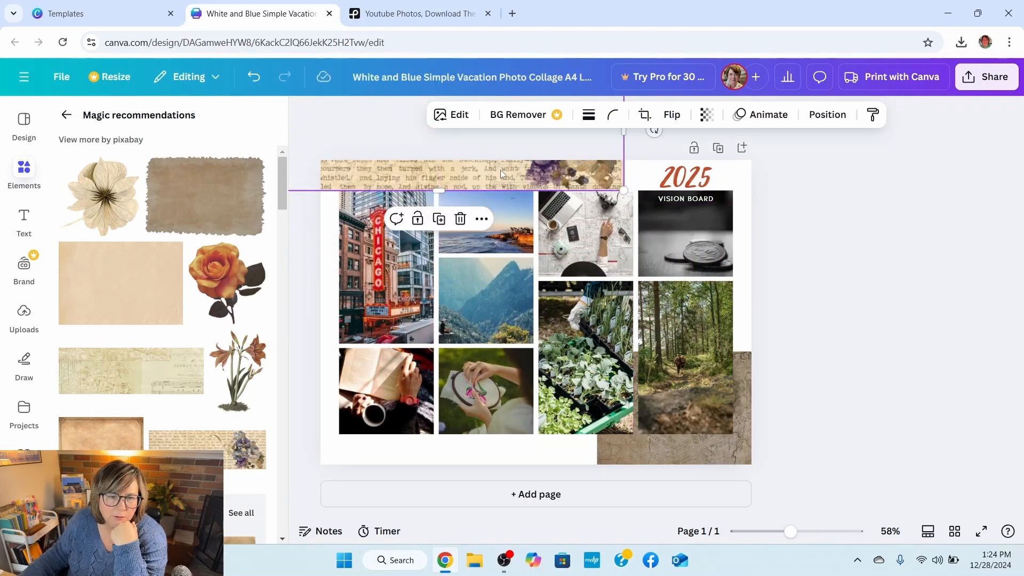
drag(500, 169, 485, 185)
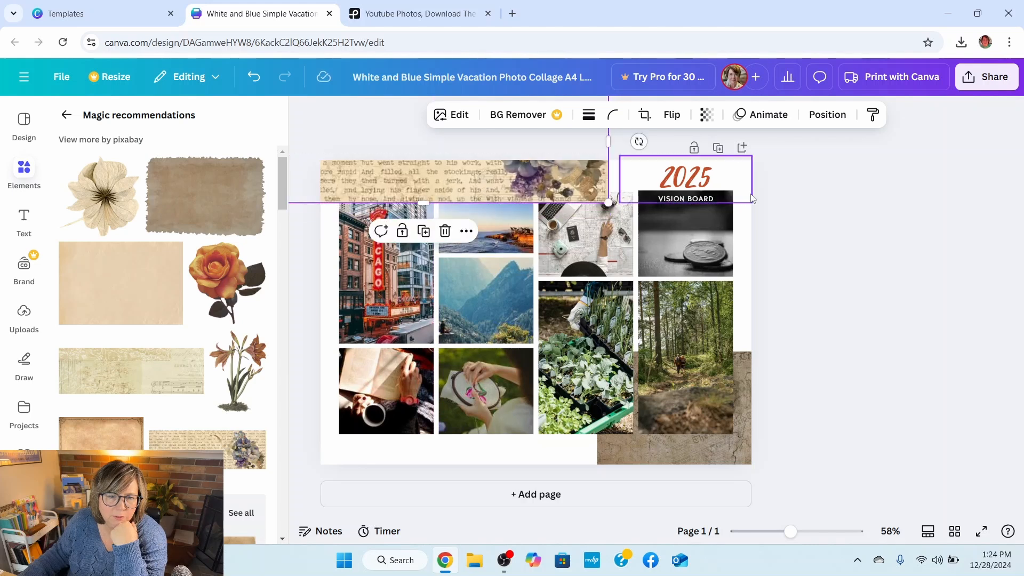
click(903, 207)
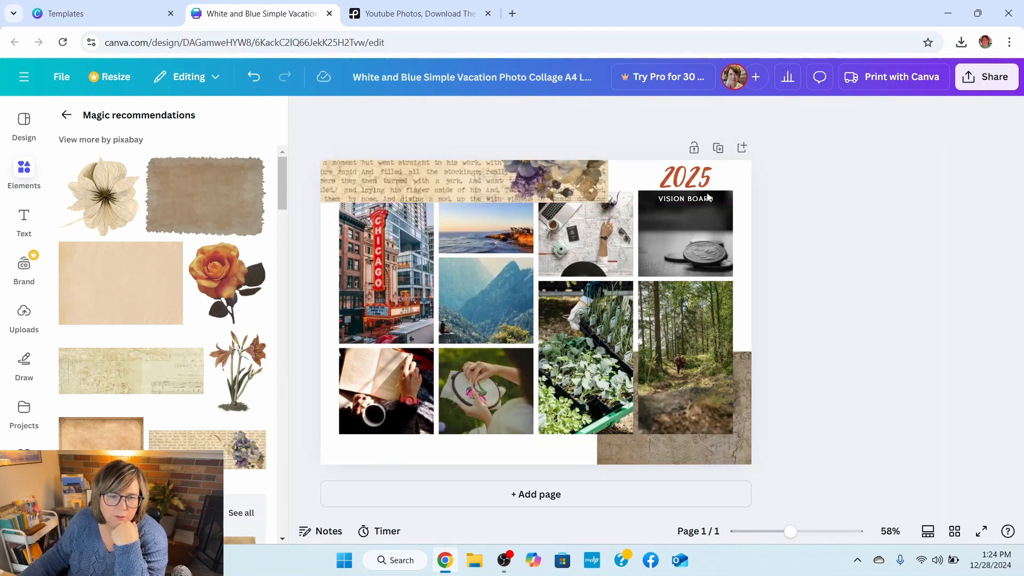
- Bring the Chicago, coastal sunset and travel flat-lay photos to the front so they cover the flowered paper strip
click(382, 241)
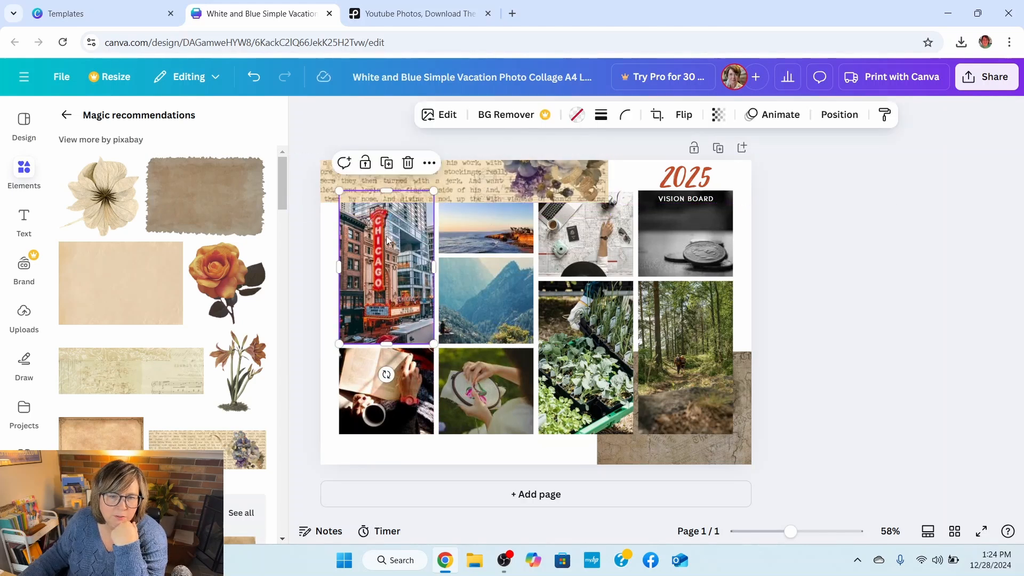
click(839, 115)
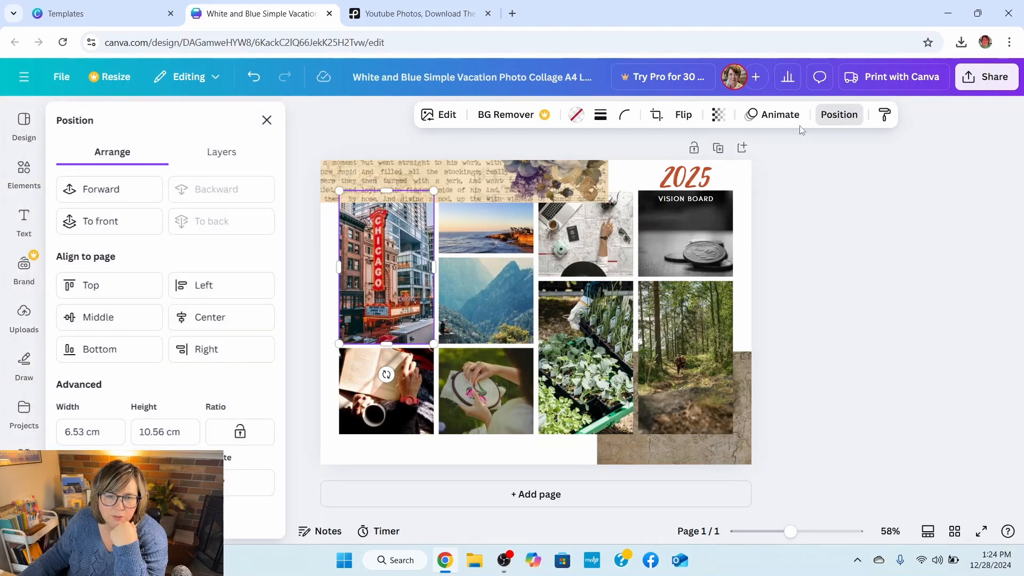
click(106, 221)
click(488, 222)
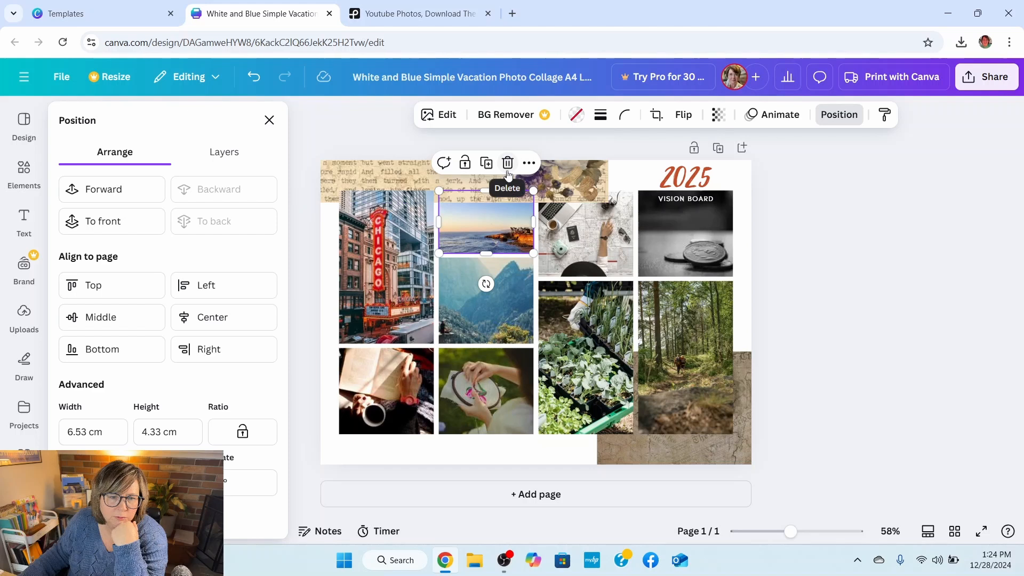
click(849, 120)
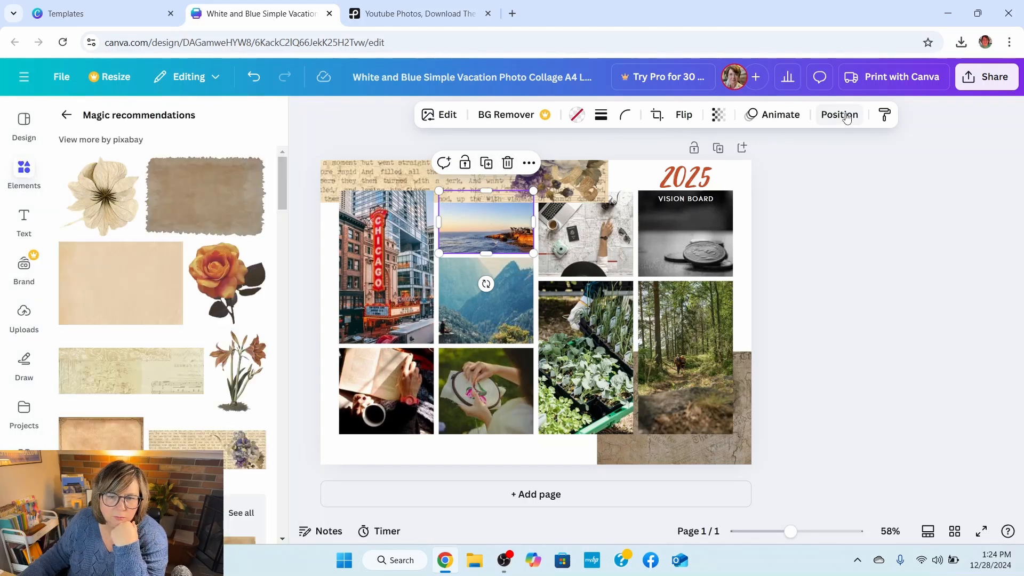
click(842, 116)
click(101, 221)
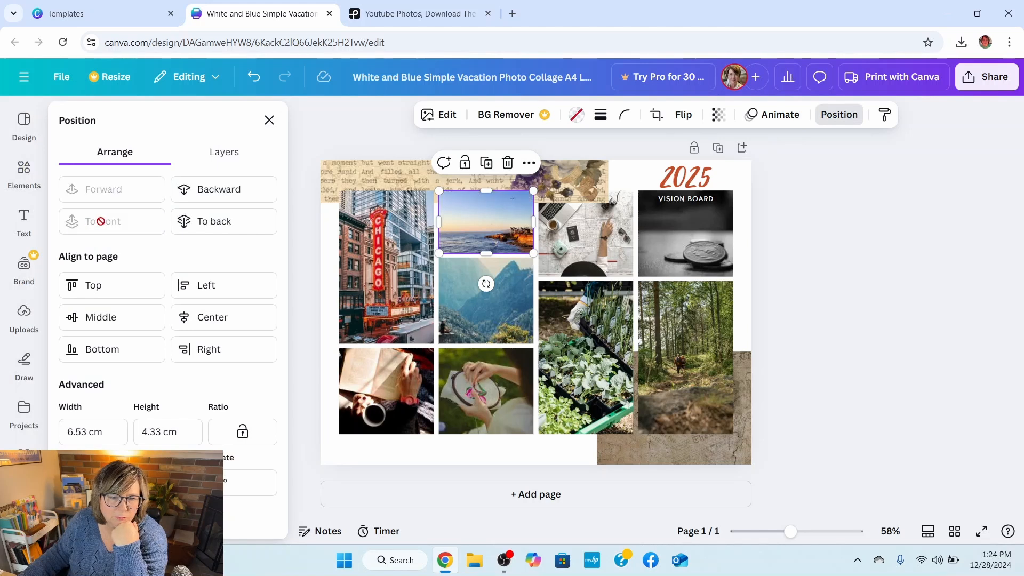
click(580, 253)
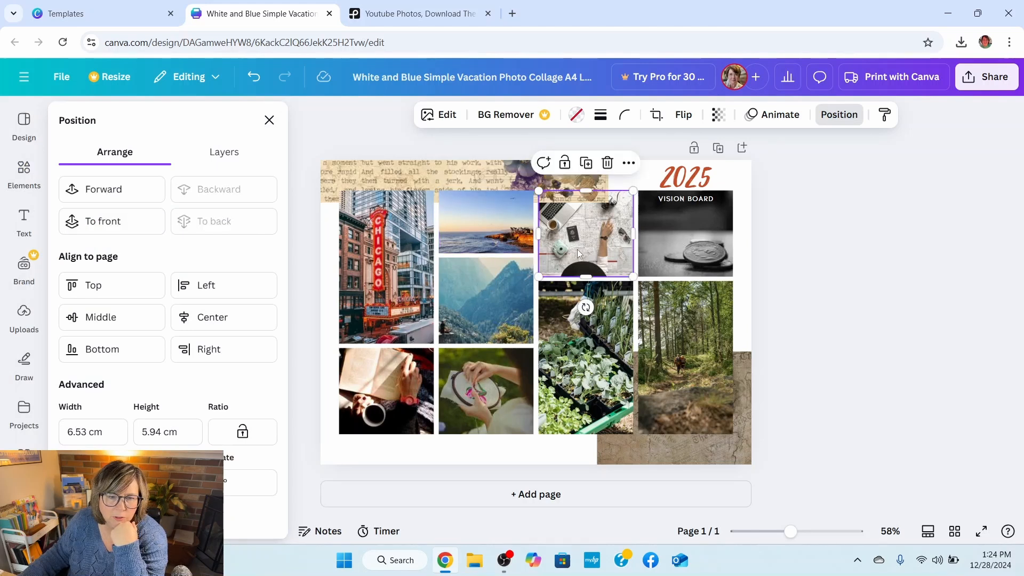
click(147, 226)
key(Escape)
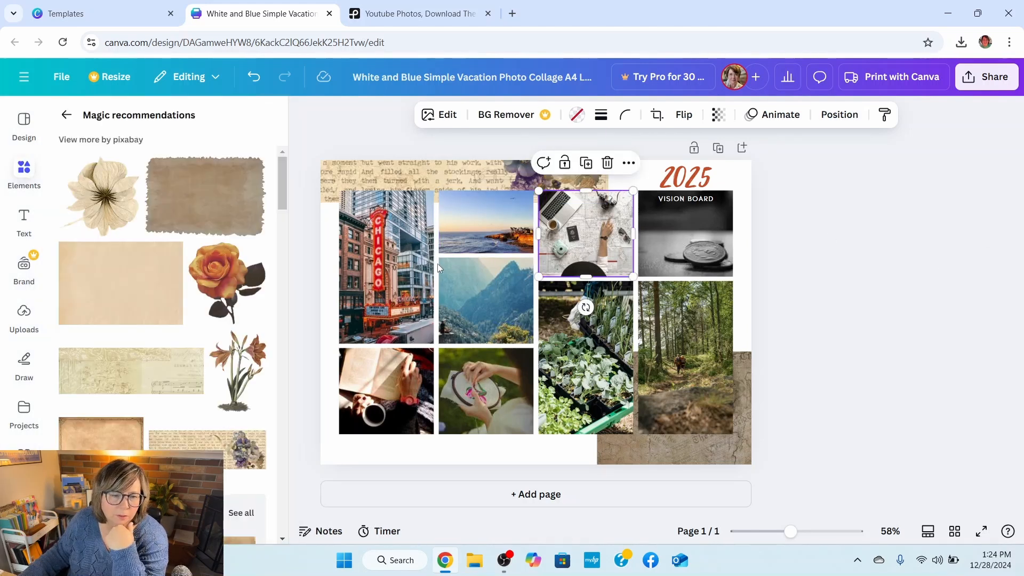
- Add the blue butterflies graphic from the recommendations, shrink it to about 3 × 3.6 cm and place it in the page's lower-left corner
scroll(212, 449, down, 6)
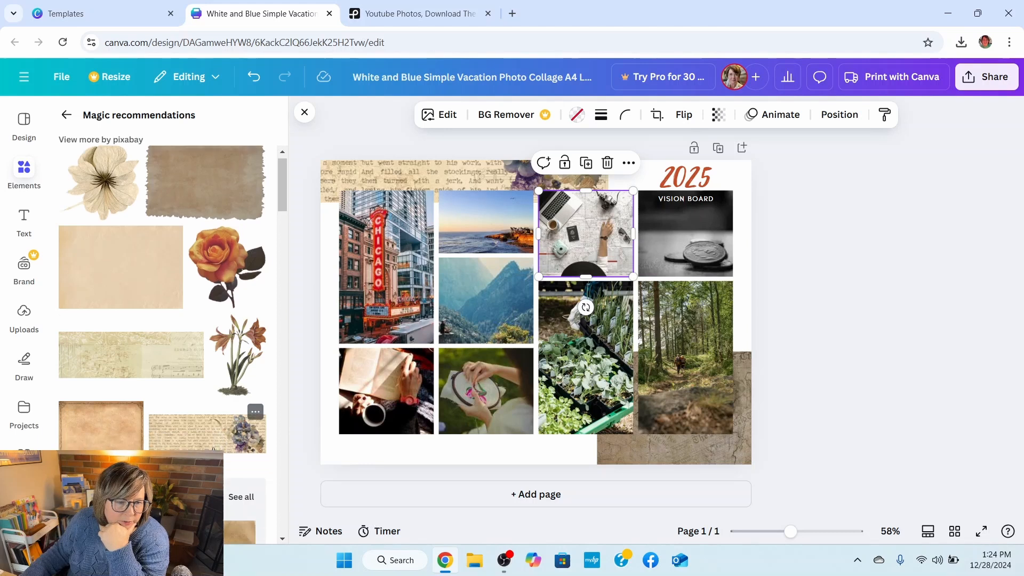
scroll(212, 449, down, 3)
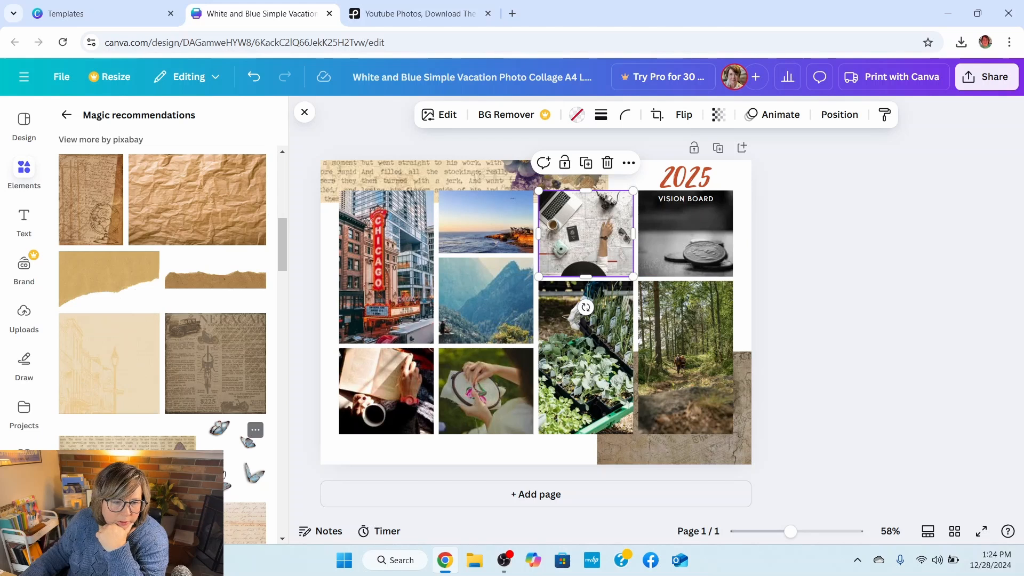
drag(237, 450, 778, 387)
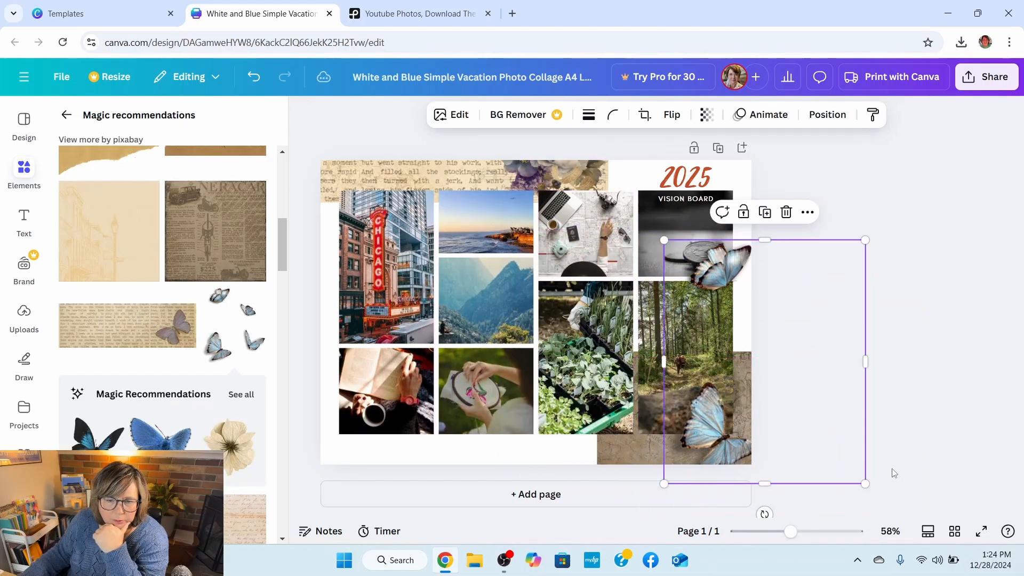
drag(865, 483, 359, 452)
drag(369, 404, 363, 411)
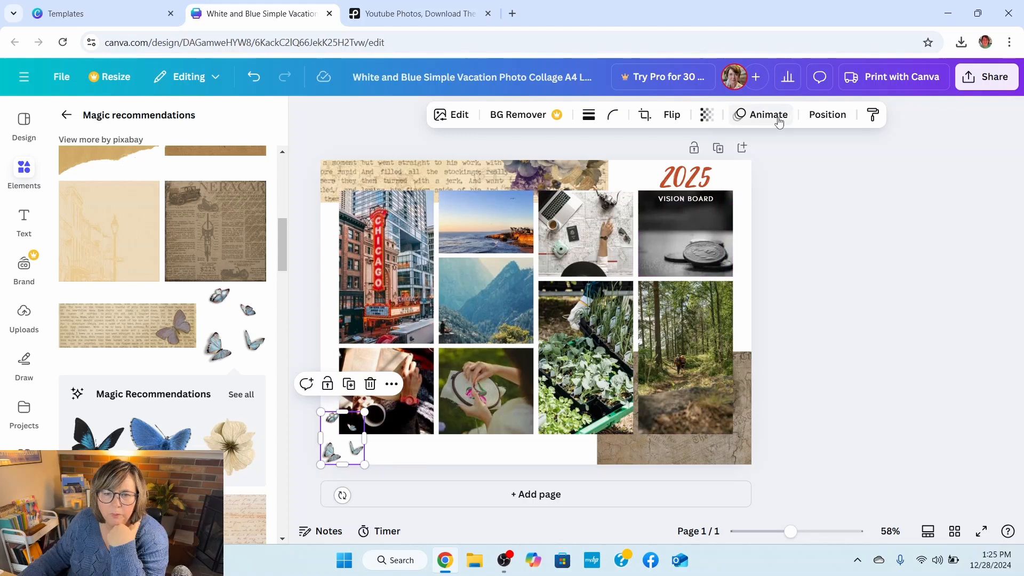
- Send the butterflies to the back, behind the book-and-coffee photo
click(826, 116)
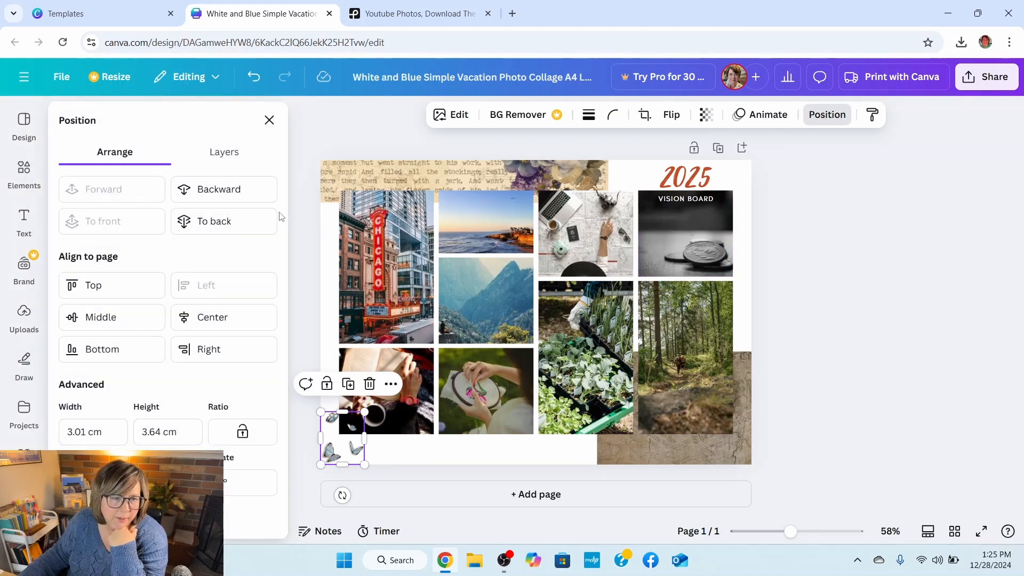
click(251, 221)
click(463, 457)
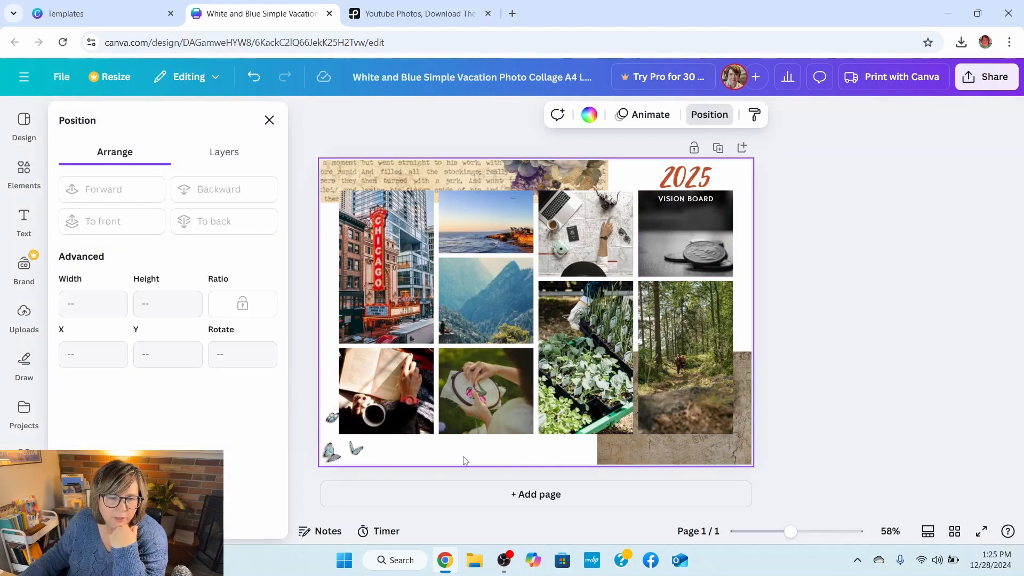
click(270, 120)
- Try the orange patterned tape from the recommendations on the page and discard it
scroll(162, 344, down, 3)
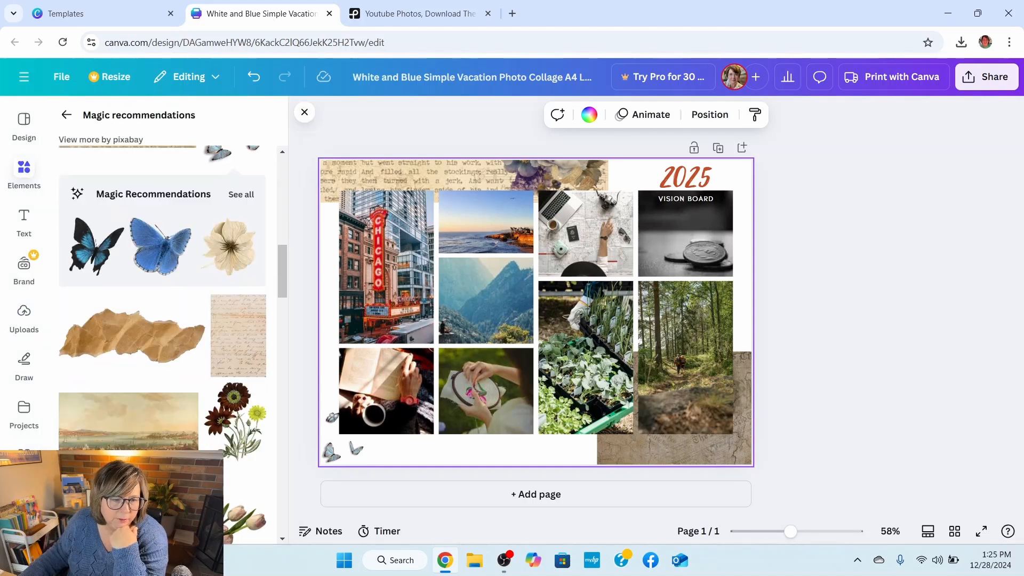
scroll(163, 344, up, 2)
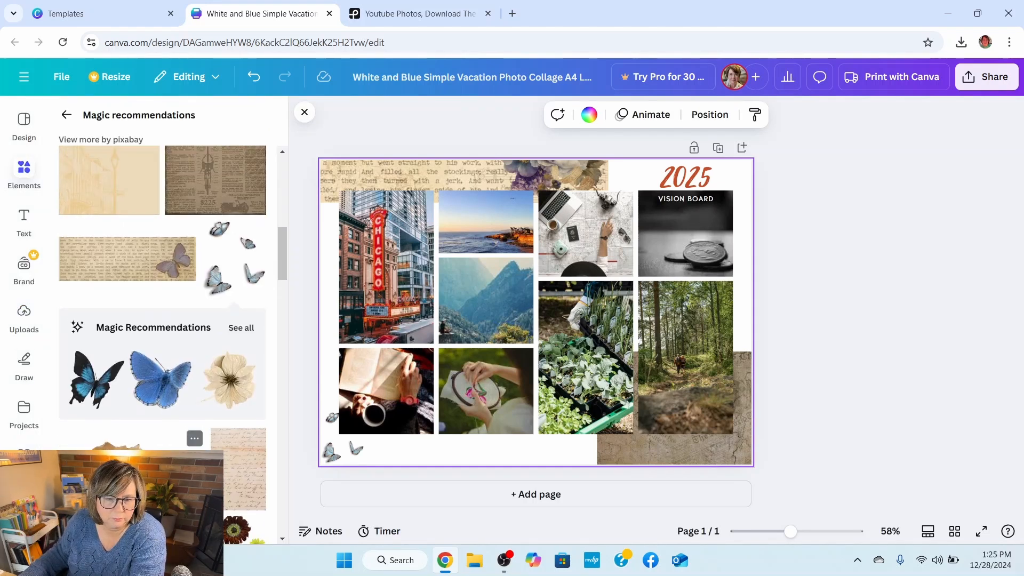
scroll(162, 344, up, 2)
scroll(162, 344, down, 5)
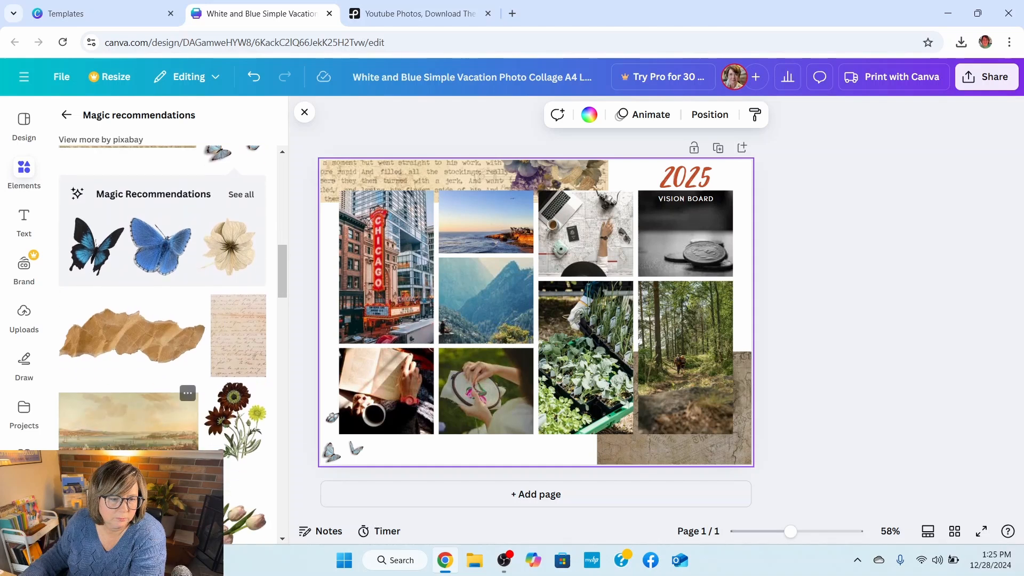
scroll(163, 344, down, 6)
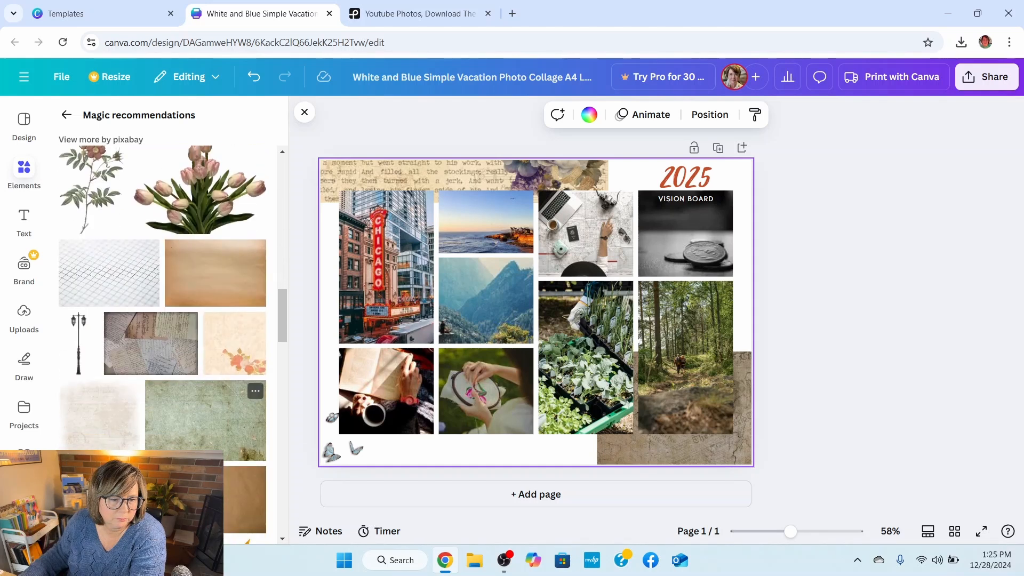
scroll(168, 403, down, 4)
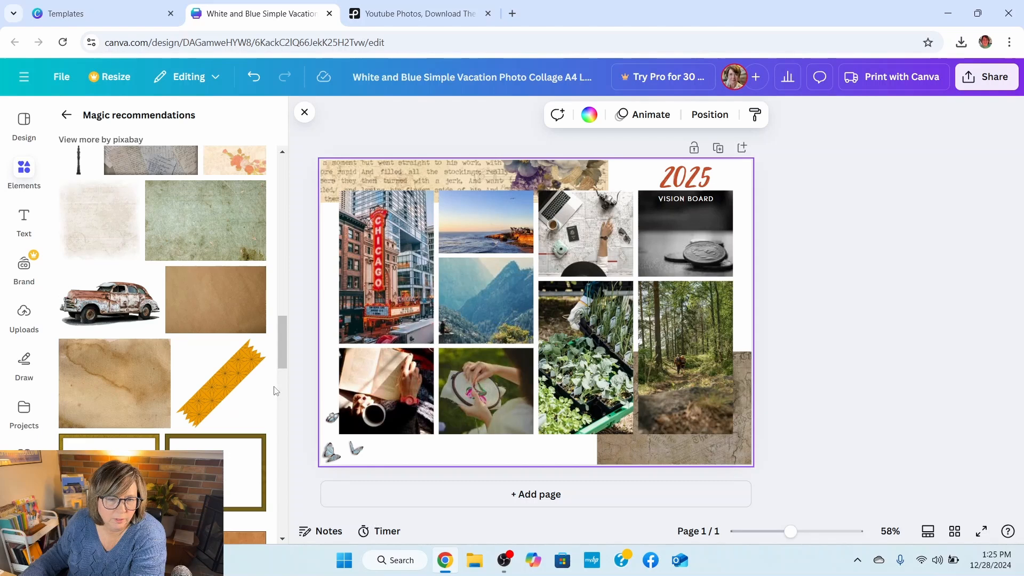
drag(217, 392, 513, 484)
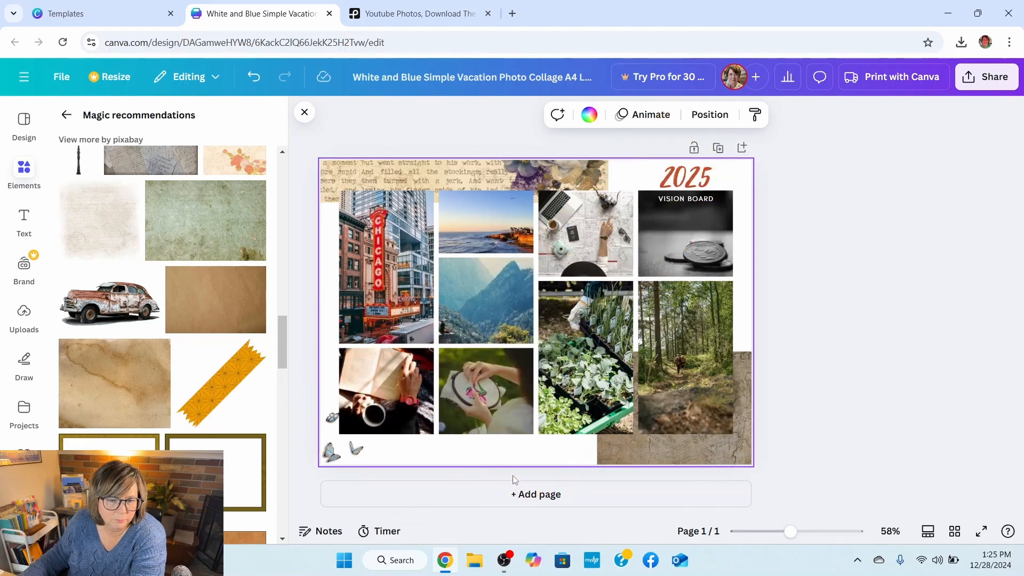
click(213, 394)
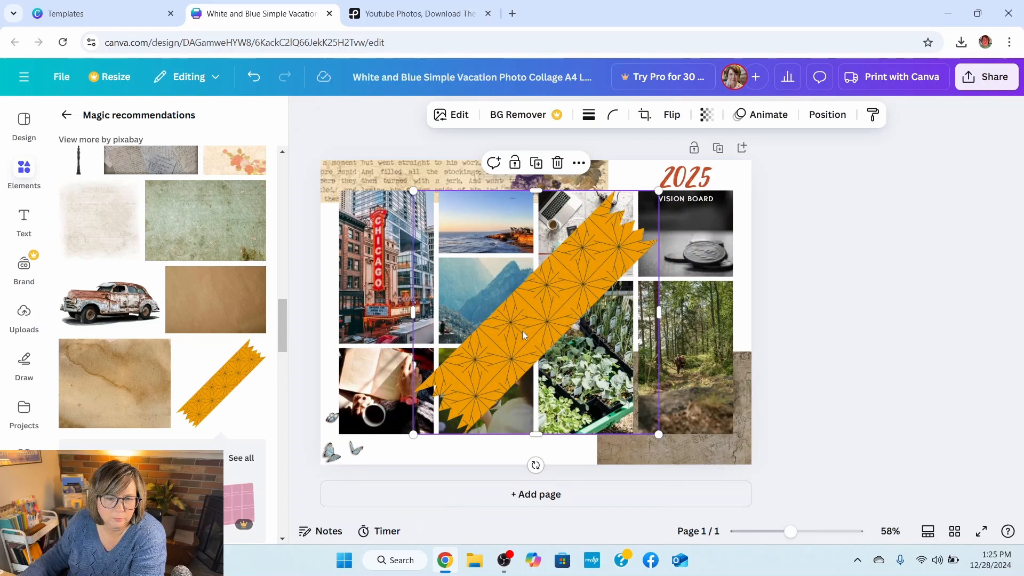
drag(525, 335, 923, 389)
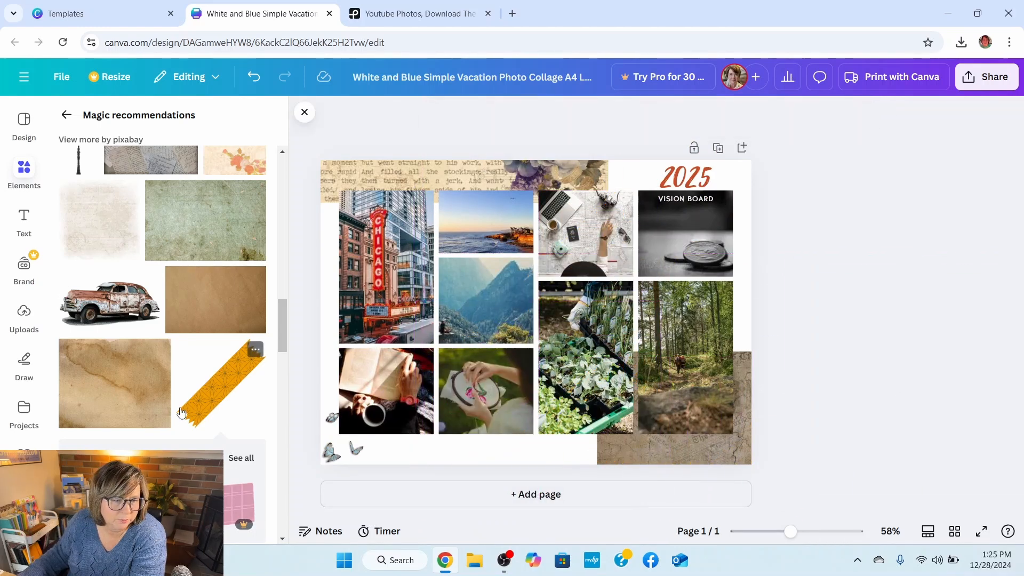
- Add the torn brown paper strip from further down the recommendations and place it over the page's upper-right corner, extending past the edge
scroll(181, 411, down, 5)
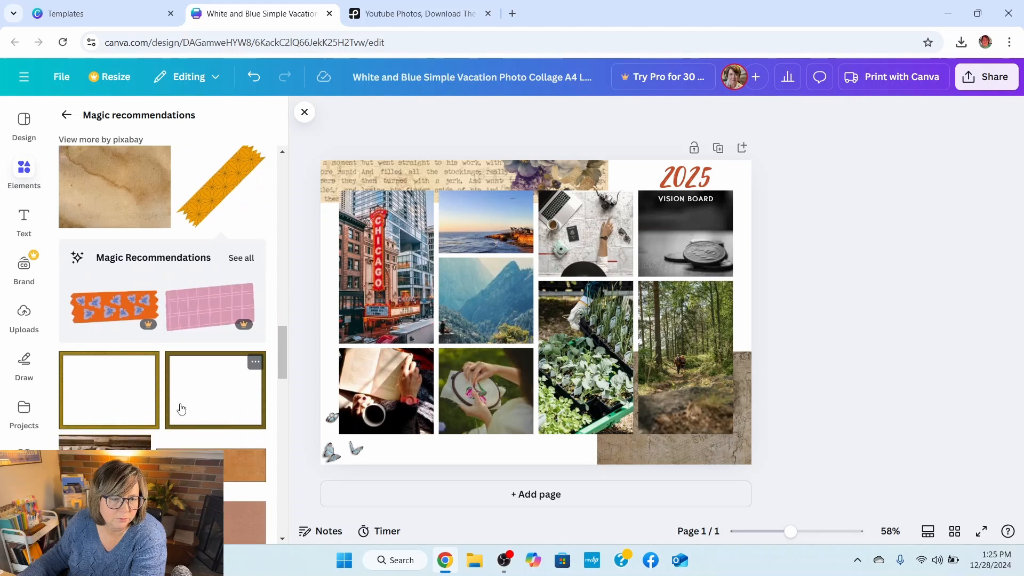
scroll(182, 409, down, 3)
scroll(181, 408, down, 3)
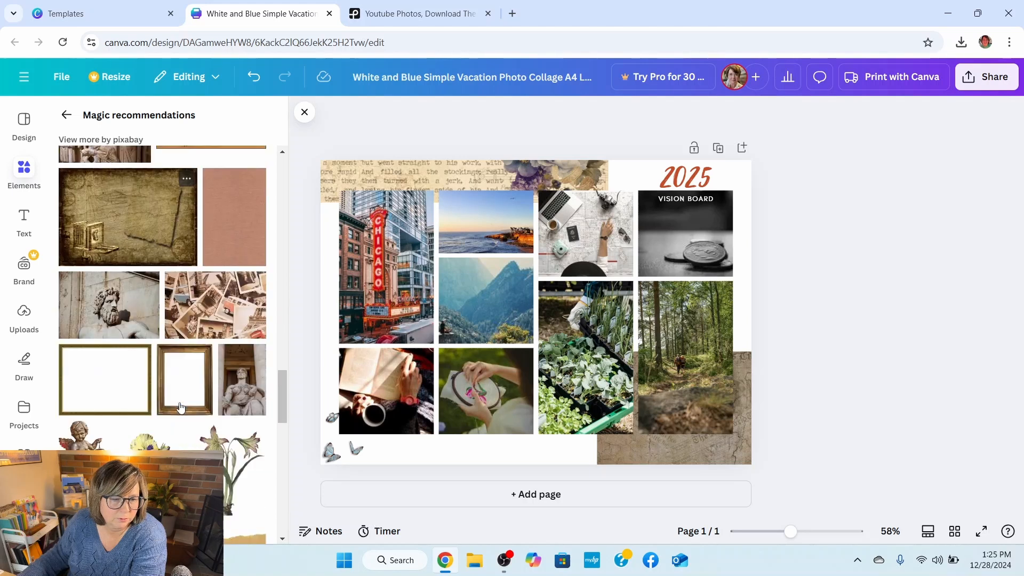
scroll(181, 409, down, 1)
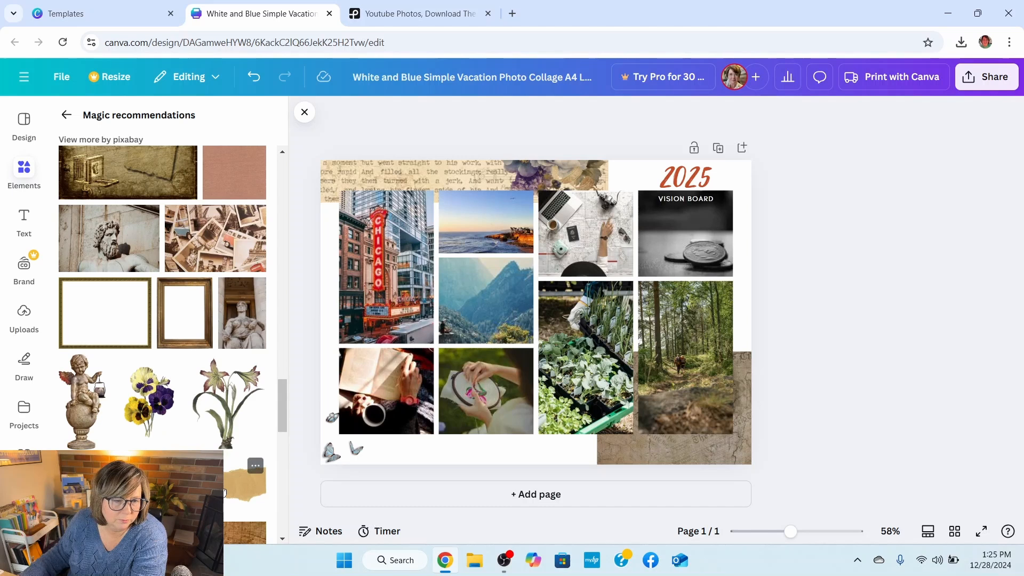
click(224, 492)
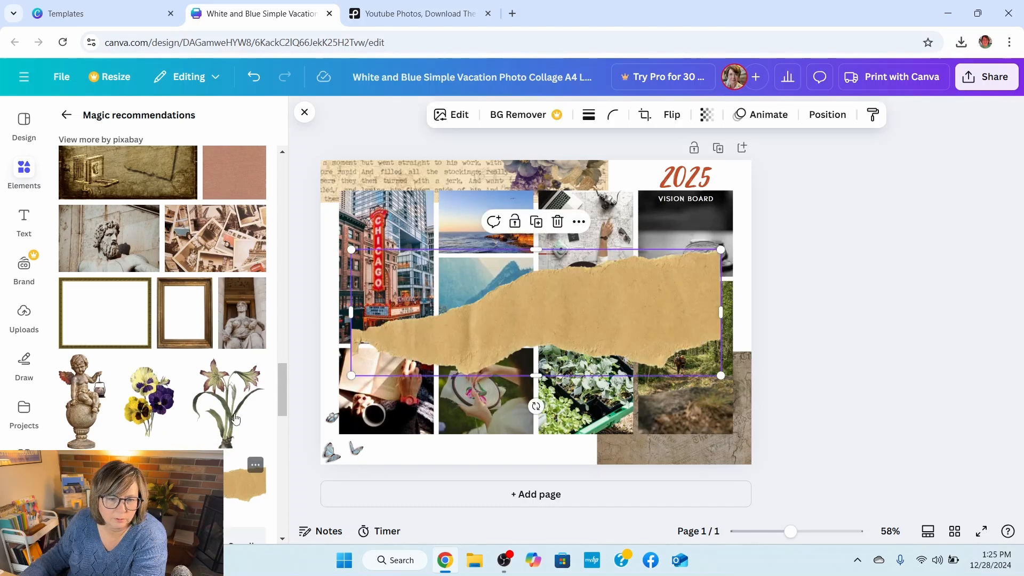
drag(652, 320, 849, 150)
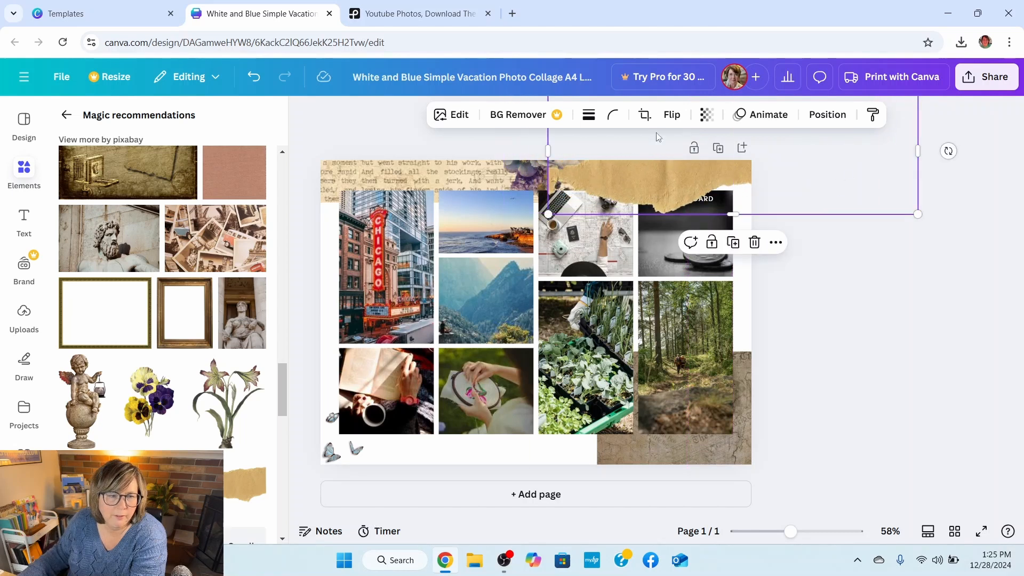
- Send the torn paper in the upper-right corner to the back, behind the title and photos
click(828, 114)
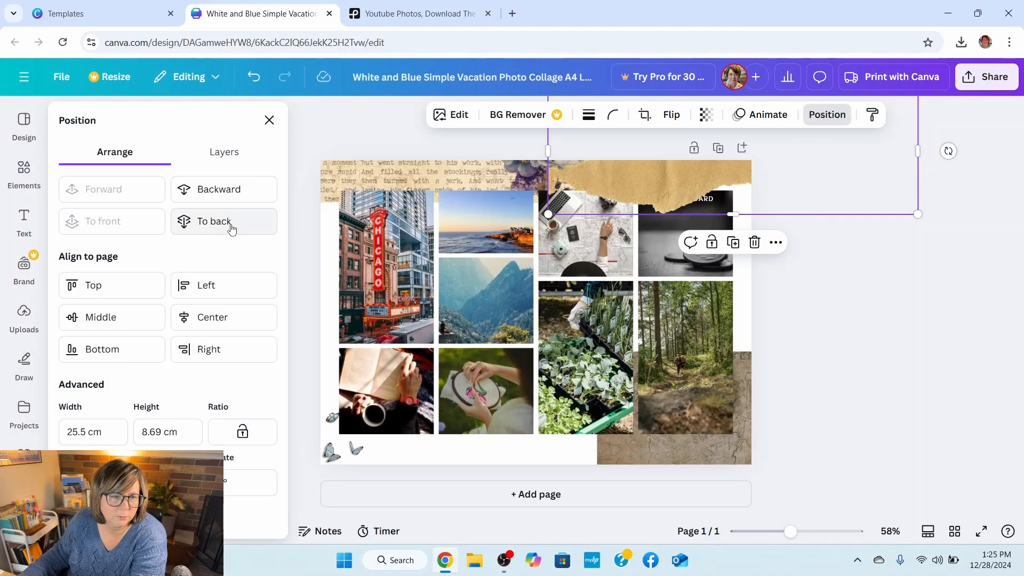
click(233, 192)
click(238, 224)
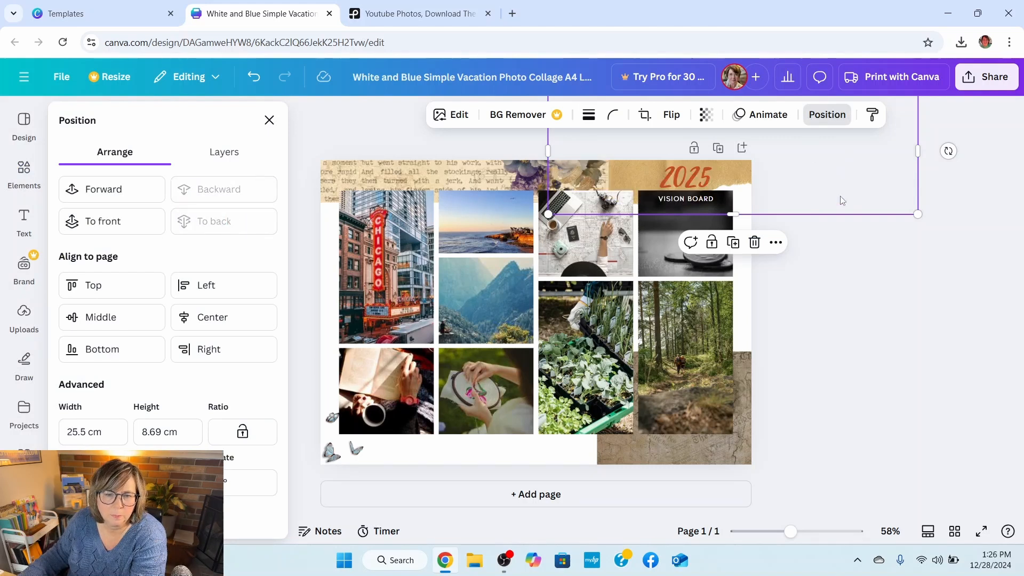
click(269, 119)
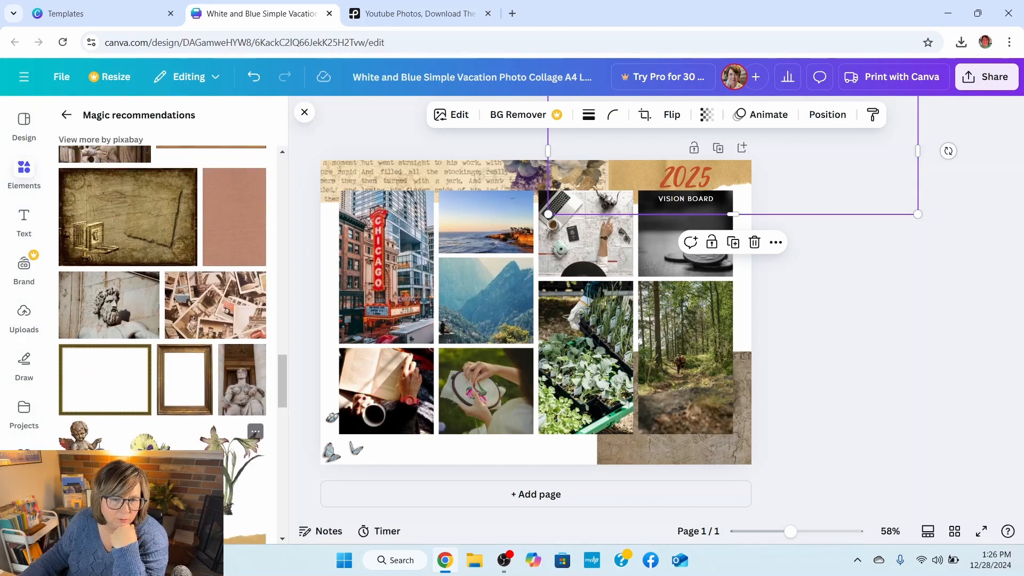
- Add a second torn brown paper strip along the page's lower edge and send it behind the photos
scroll(233, 414, down, 2)
click(233, 422)
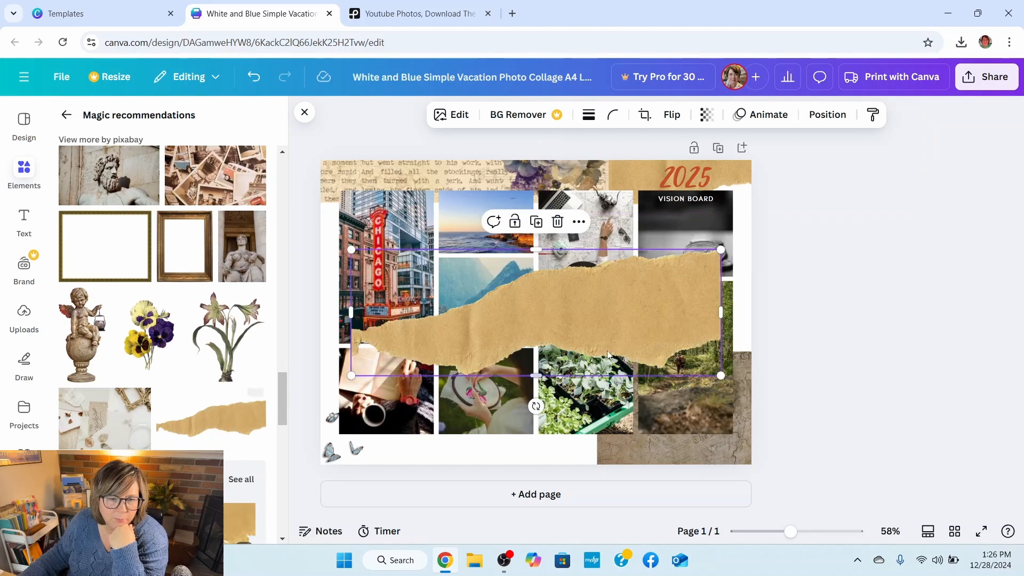
drag(560, 307, 462, 467)
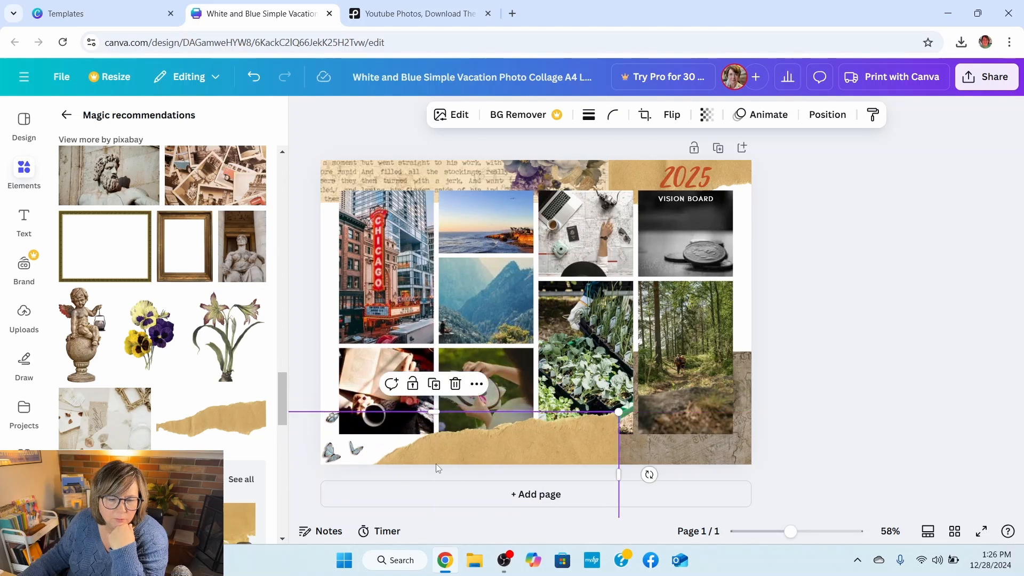
click(835, 120)
click(231, 220)
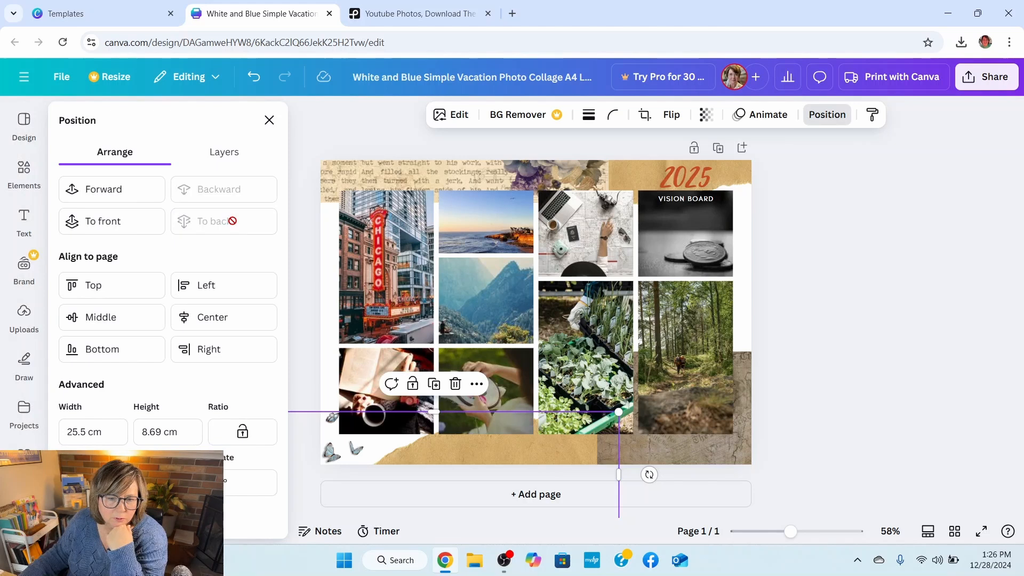